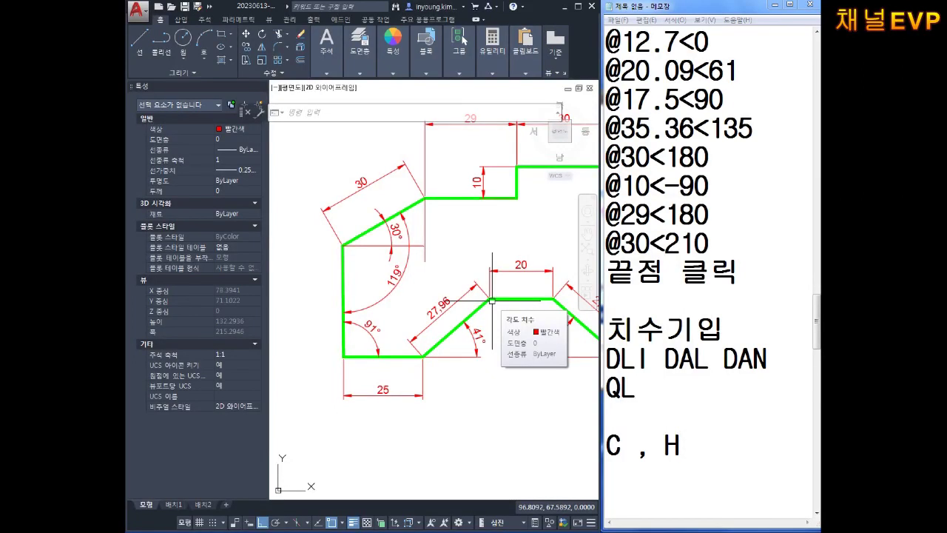
Draw a quick leader (QL) from the green profile's lower-left corner to a second point.
{"action": "scroll", "coordinate": [466, 303], "scroll_direction": "down", "scroll_amount": 1}
{"action": "scroll", "coordinate": [444, 300], "scroll_direction": "down", "scroll_amount": 1}
{"action": "scroll", "coordinate": [436, 295], "scroll_direction": "down", "scroll_amount": 1}
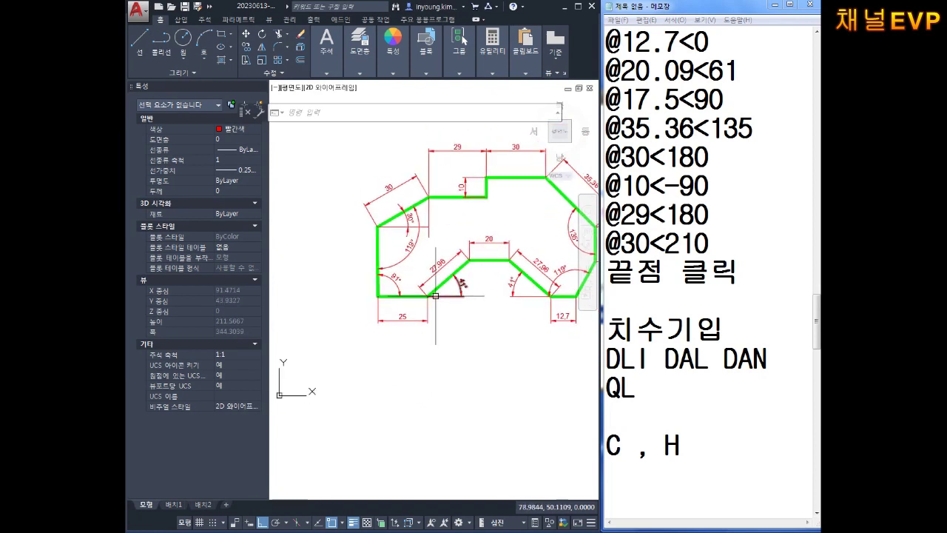
{"action": "scroll", "coordinate": [436, 296], "scroll_direction": "up", "scroll_amount": 1}
{"action": "scroll", "coordinate": [429, 292], "scroll_direction": "up", "scroll_amount": 1}
{"action": "scroll", "coordinate": [422, 285], "scroll_direction": "up", "scroll_amount": 2}
{"action": "key", "text": "Escape"}
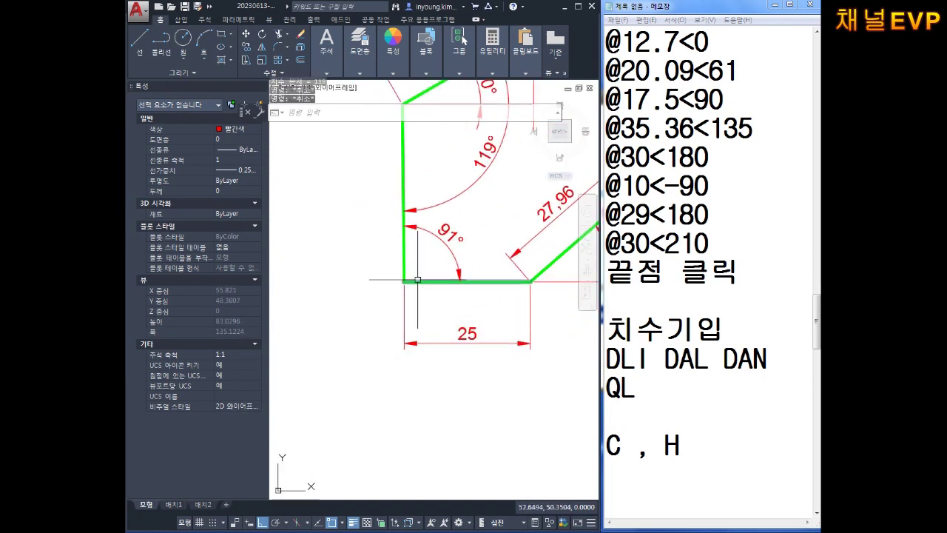
{"action": "type", "text": "ql"}
{"action": "key", "text": "Return"}
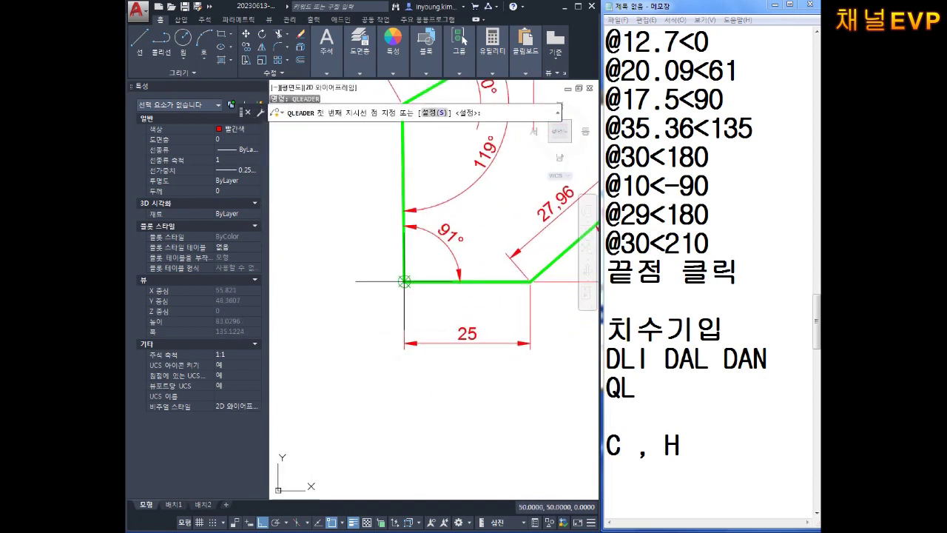
{"action": "left_click", "coordinate": [404, 281]}
{"action": "scroll", "coordinate": [370, 302], "scroll_direction": "up", "scroll_amount": 1}
{"action": "scroll", "coordinate": [434, 318], "scroll_direction": "up", "scroll_amount": 1}
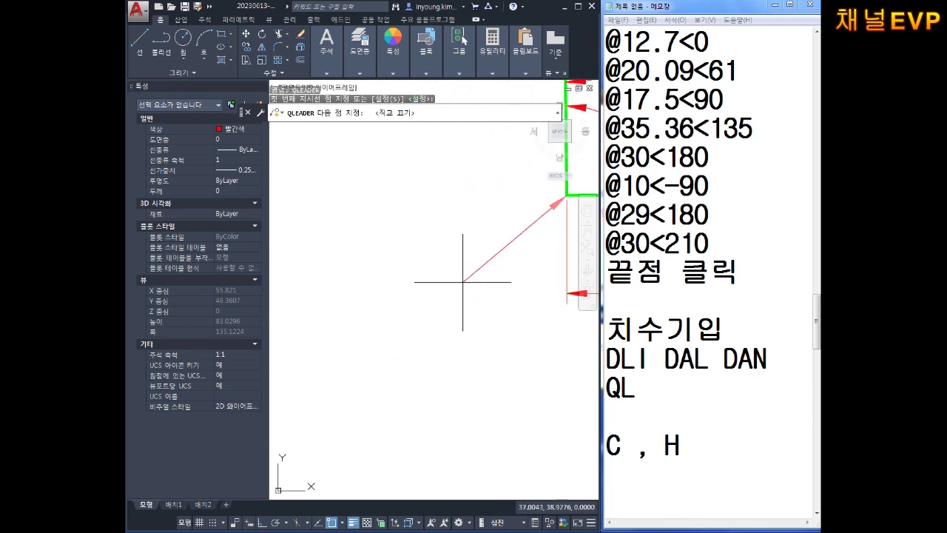
{"action": "left_click", "coordinate": [506, 264]}
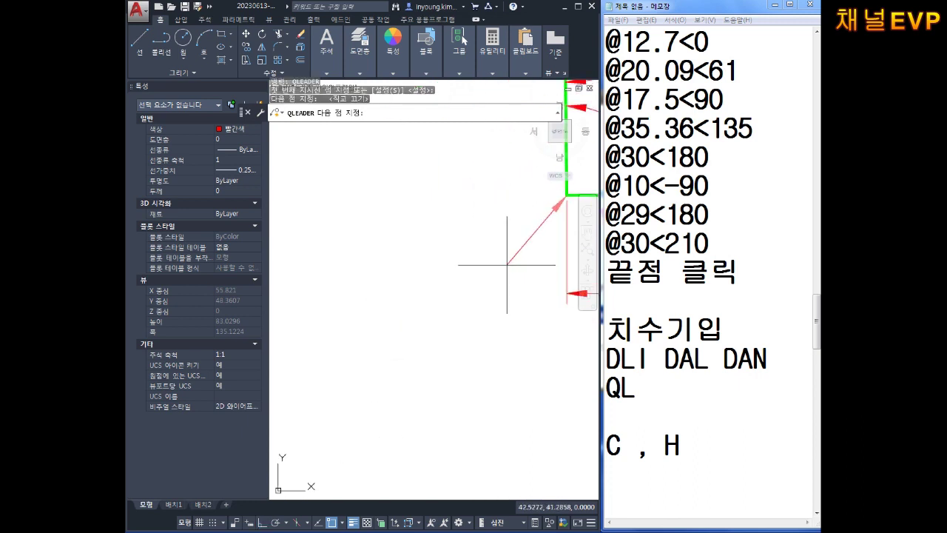
Start the leader's note text, typing 절대좌표 50,50 in Korean input.
{"action": "key", "text": "Return"}
{"action": "key", "text": "Return"}
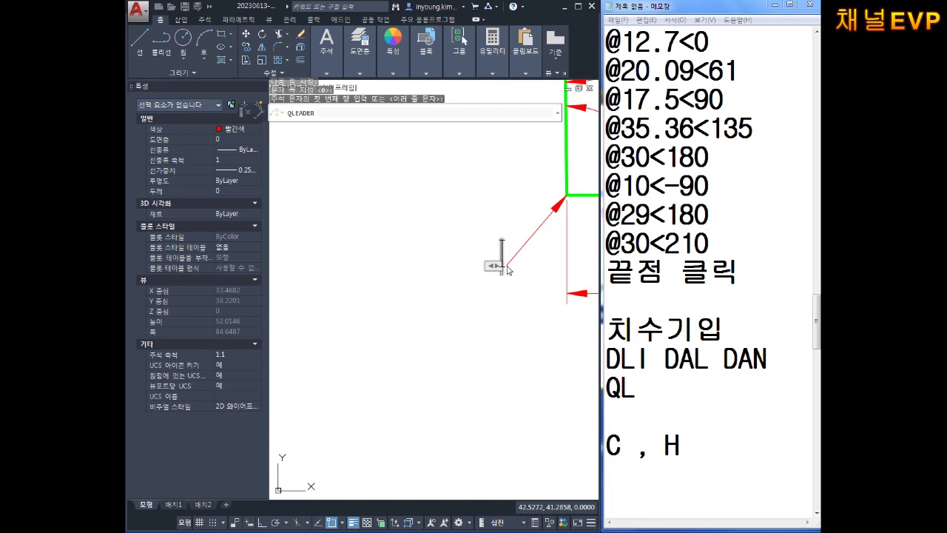
{"action": "type", "text": "WJ"}
{"action": "key", "text": "BackSpace"}
{"action": "key", "text": "BackSpace"}
{"action": "type", "text": "ㅈ"}
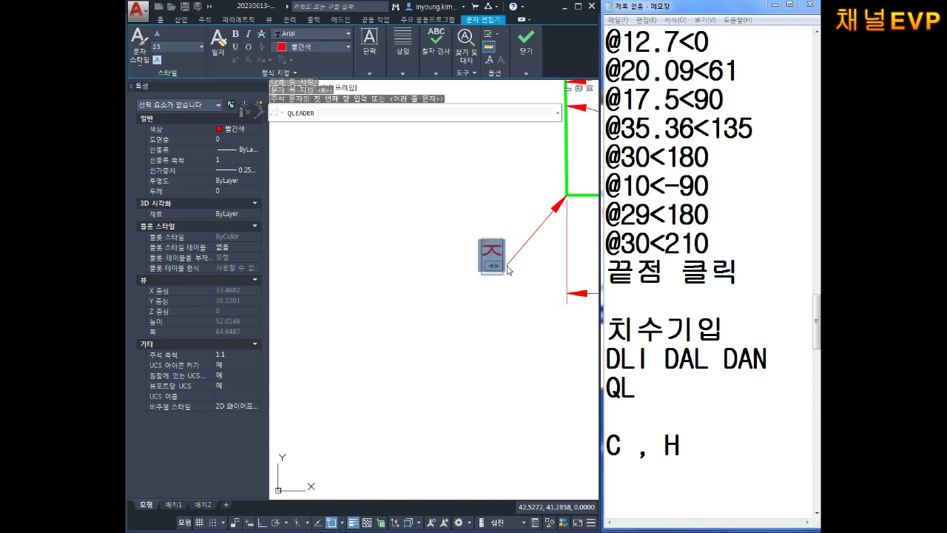
{"action": "type", "text": "절대좌표"}
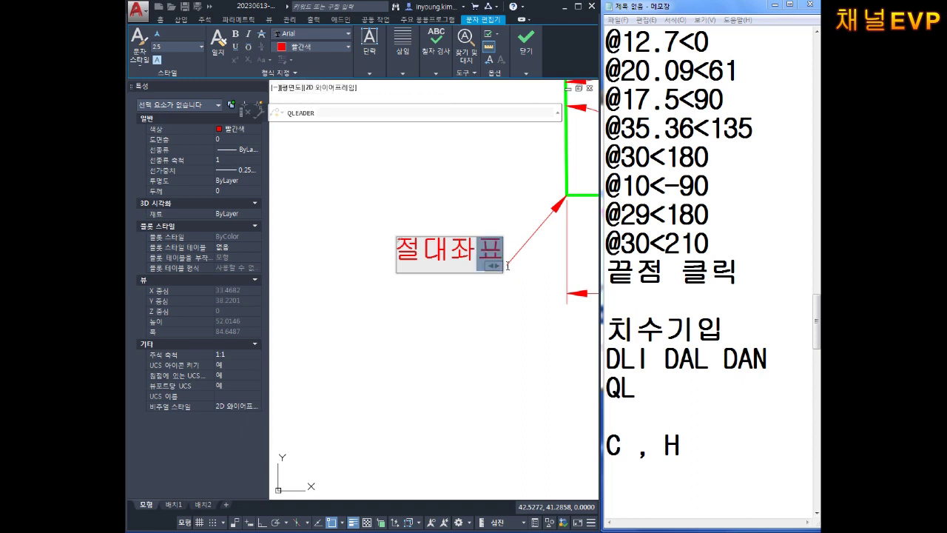
{"action": "type", "text": " 50"}
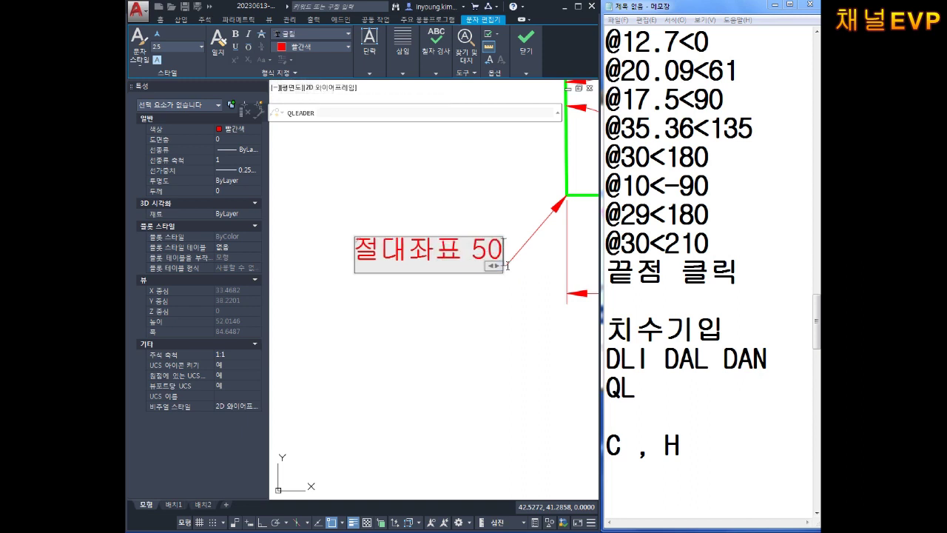
{"action": "type", "text": ",50"}
Commit the 절대좌표 50,50 note and end the leader command.
{"action": "left_click", "coordinate": [458, 331]}
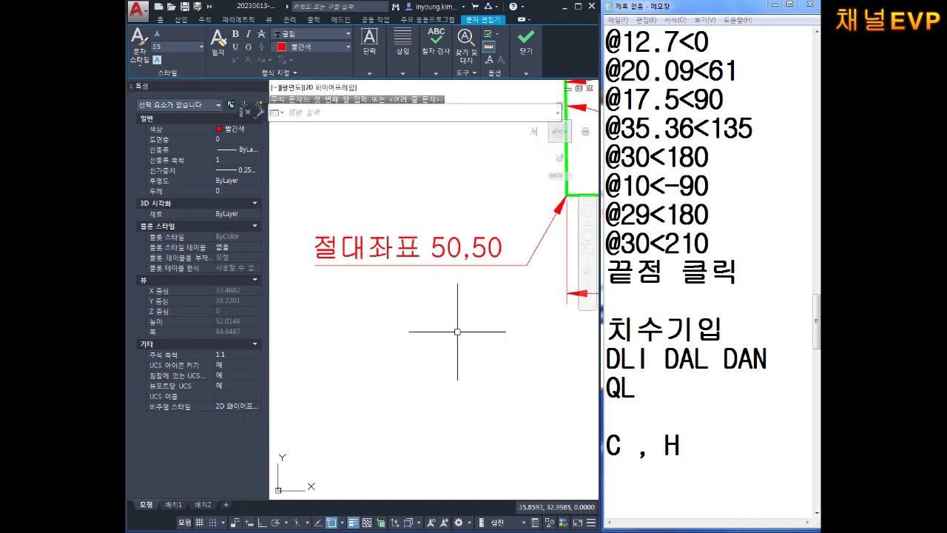
{"action": "key", "text": "Escape"}
{"action": "key", "text": "Escape"}
{"action": "scroll", "coordinate": [444, 322], "scroll_direction": "up", "scroll_amount": 2}
{"action": "scroll", "coordinate": [486, 237], "scroll_direction": "up", "scroll_amount": 2}
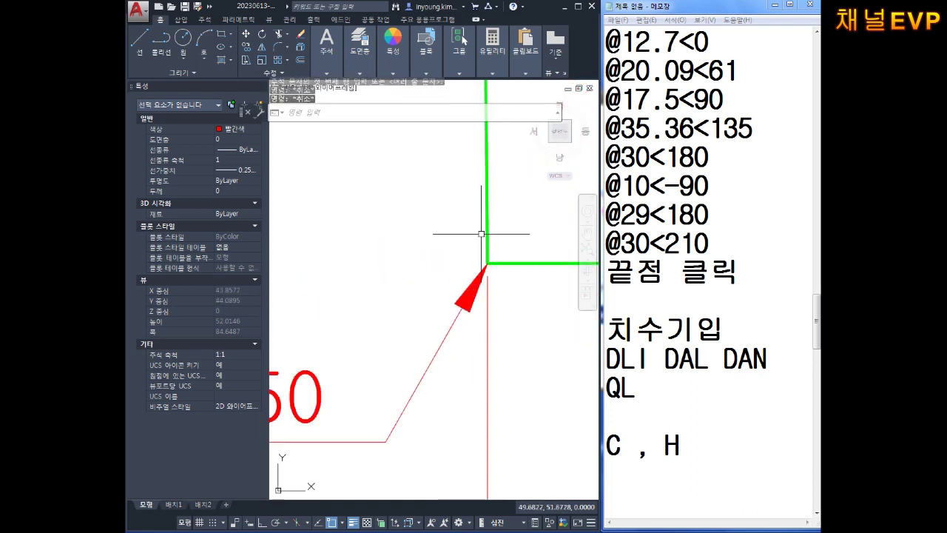
Change the leader's arrowhead to Dot in Quick Properties.
{"action": "left_click", "coordinate": [472, 308]}
{"action": "left_click", "coordinate": [586, 265]}
{"action": "left_click", "coordinate": [586, 266]}
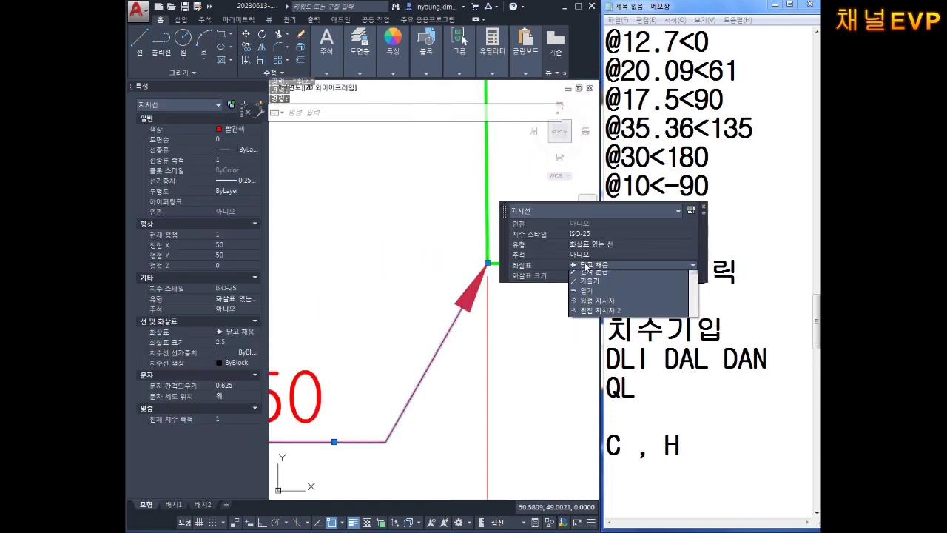
{"action": "left_click", "coordinate": [596, 301]}
{"action": "key", "text": "Escape"}
Close the Properties palette and frame the whole dimensioned profile in view.
{"action": "scroll", "coordinate": [506, 334], "scroll_direction": "down", "scroll_amount": 2}
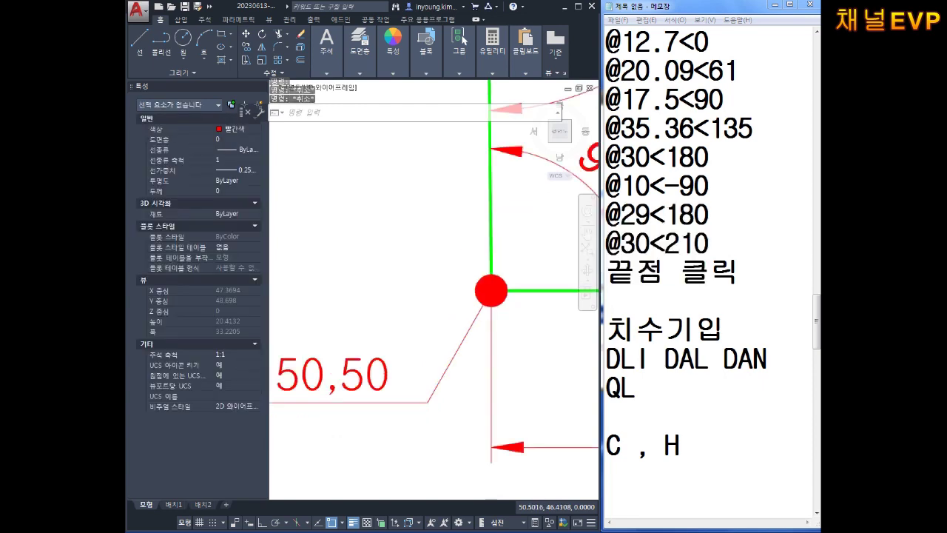
{"action": "scroll", "coordinate": [433, 282], "scroll_direction": "down", "scroll_amount": 2}
{"action": "scroll", "coordinate": [449, 319], "scroll_direction": "down", "scroll_amount": 2}
{"action": "scroll", "coordinate": [448, 296], "scroll_direction": "down", "scroll_amount": 2}
{"action": "scroll", "coordinate": [472, 293], "scroll_direction": "down", "scroll_amount": 1}
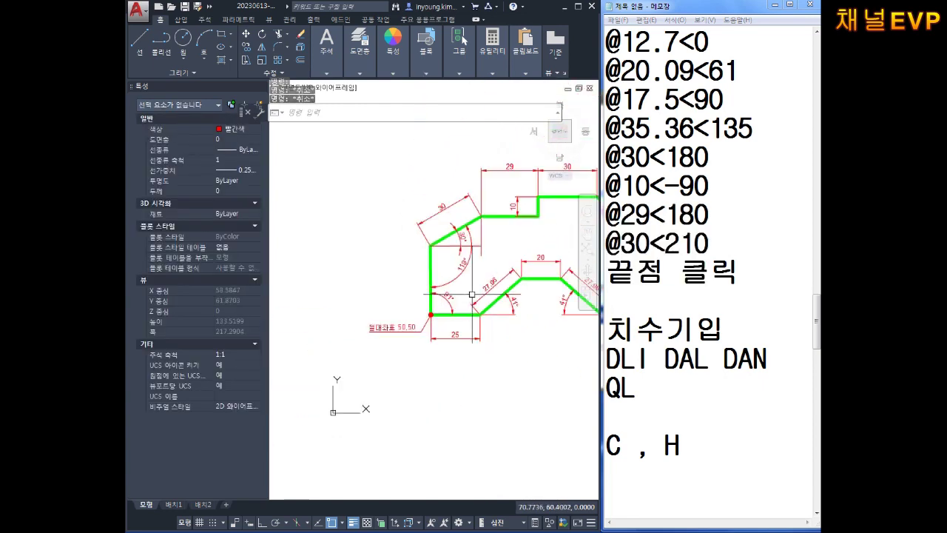
{"action": "middle_click_drag", "start_coordinate": [472, 293], "coordinate": [376, 298]}
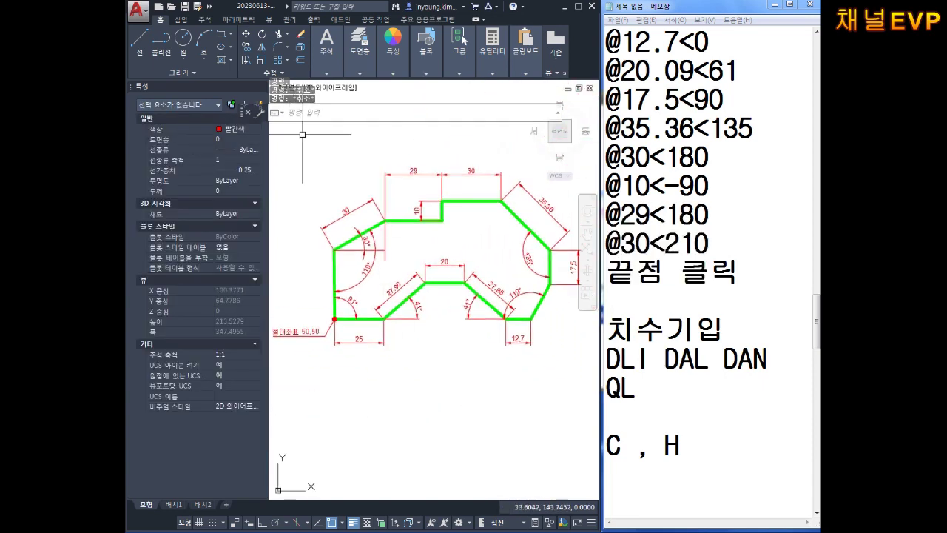
{"action": "key", "text": "ctrl+1"}
{"action": "scroll", "coordinate": [382, 234], "scroll_direction": "up", "scroll_amount": 2}
{"action": "scroll", "coordinate": [400, 244], "scroll_direction": "up", "scroll_amount": 1}
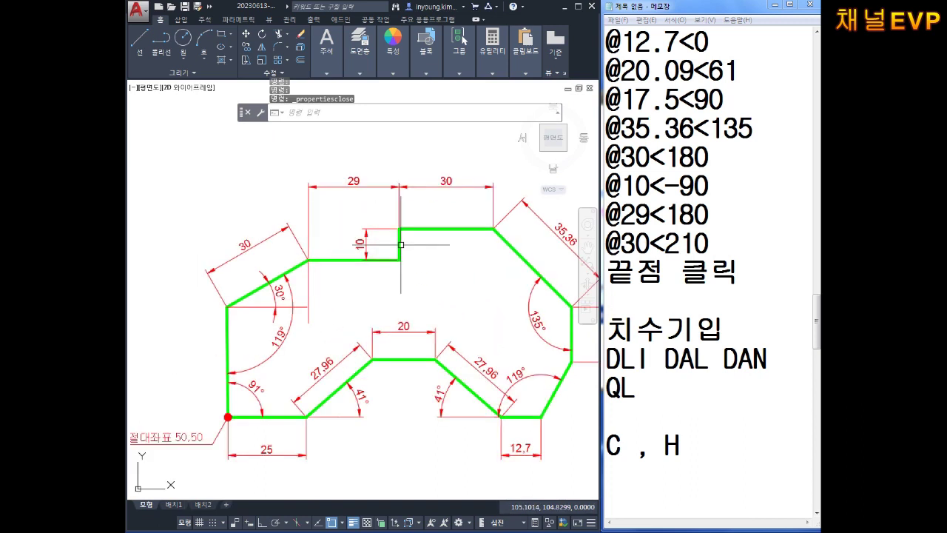
{"action": "middle_click_drag", "start_coordinate": [400, 244], "coordinate": [398, 218]}
{"action": "scroll", "coordinate": [397, 219], "scroll_direction": "down", "scroll_amount": 2}
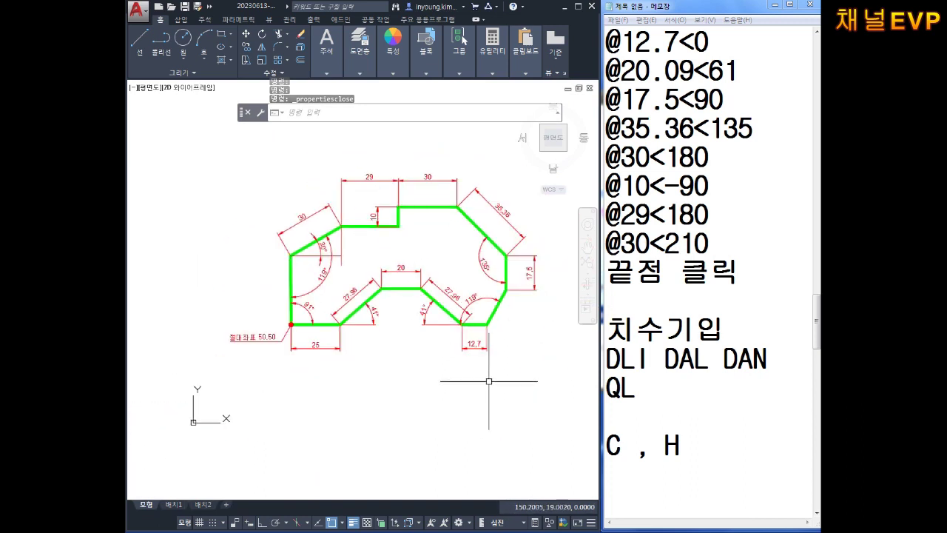
Below the C , H line, note 'L엔터' and the start point 50,150.
{"action": "left_click", "coordinate": [605, 473]}
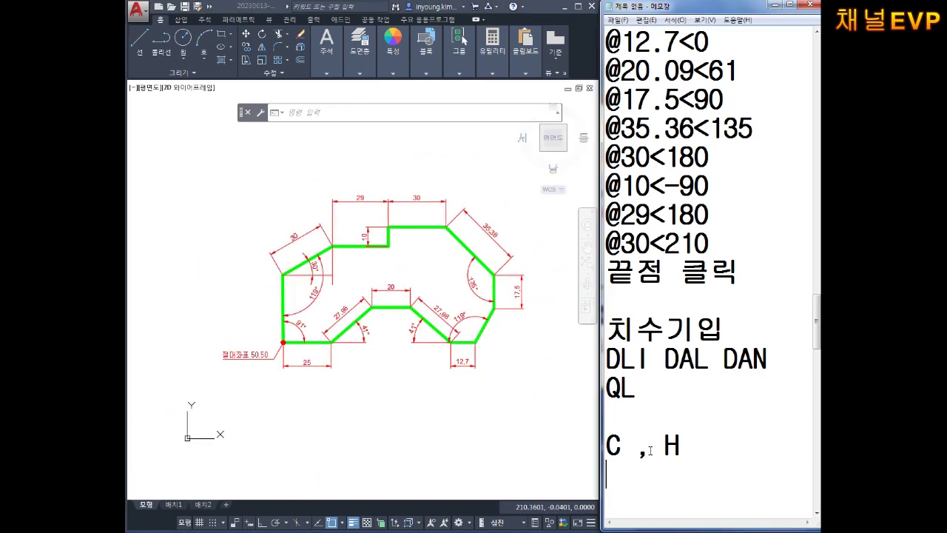
{"action": "key", "text": "Return"}
{"action": "key", "text": "Return"}
{"action": "key", "text": "Return"}
{"action": "key", "text": "Return"}
{"action": "key", "text": "Return"}
{"action": "key", "text": "Return"}
{"action": "key", "text": "Return"}
{"action": "key", "text": "Up"}
{"action": "key", "text": "Up"}
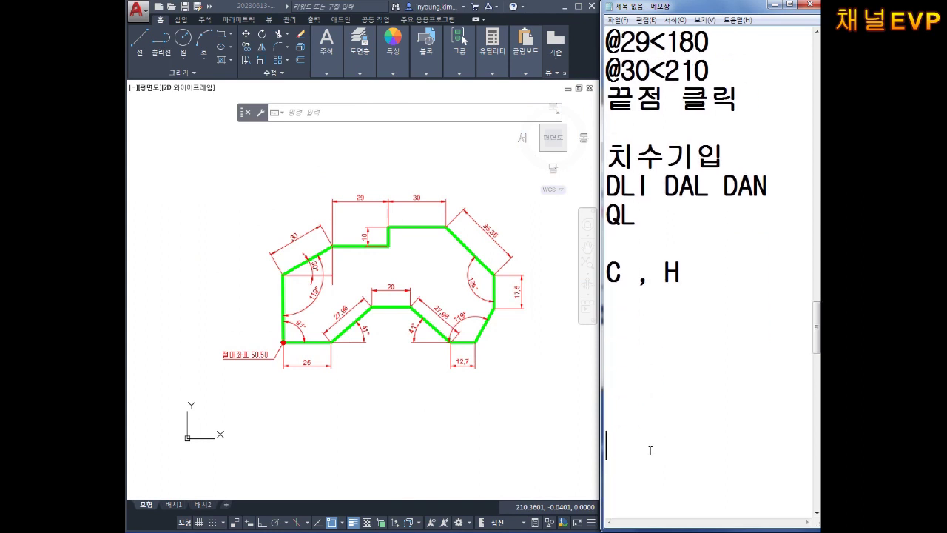
{"action": "key", "text": "Up"}
{"action": "key", "text": "Up"}
{"action": "key", "text": "Up"}
{"action": "key", "text": "Up"}
{"action": "key", "text": "Up"}
{"action": "key", "text": "Down"}
{"action": "type", "text": "ㄴ"}
{"action": "type", "text": "엔터"}
{"action": "key", "text": "Return"}
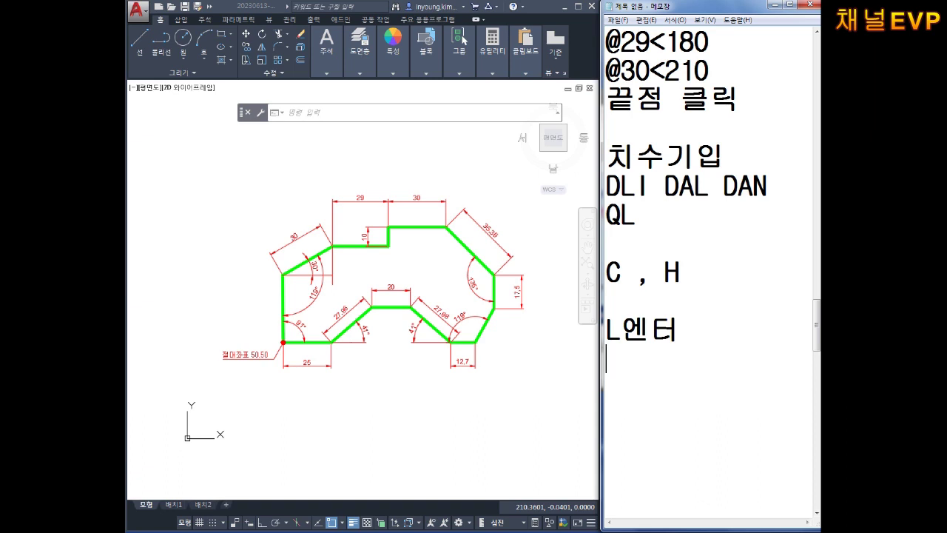
{"action": "type", "text": "50,150"}
{"action": "key", "text": "Return"}
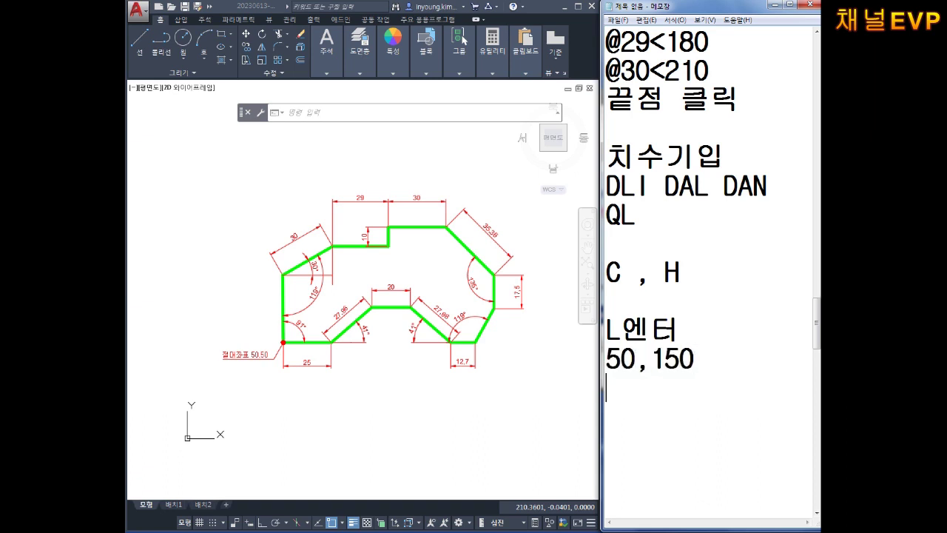
{"action": "type", "text": "@"}
{"action": "type", "text": "35<0"}
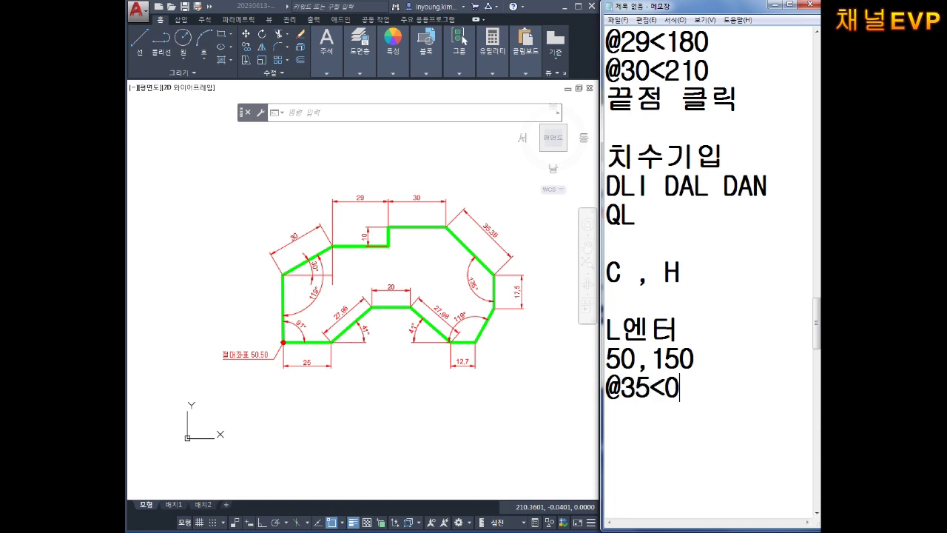
{"action": "key", "text": "Return"}
{"action": "type", "text": "@"}
{"action": "type", "text": "27.64"}
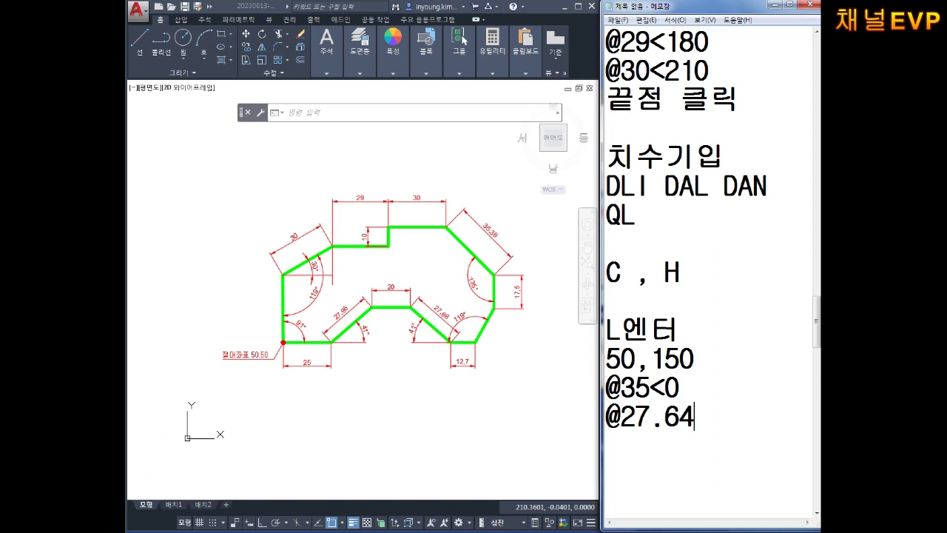
{"action": "type", "text": "<40"}
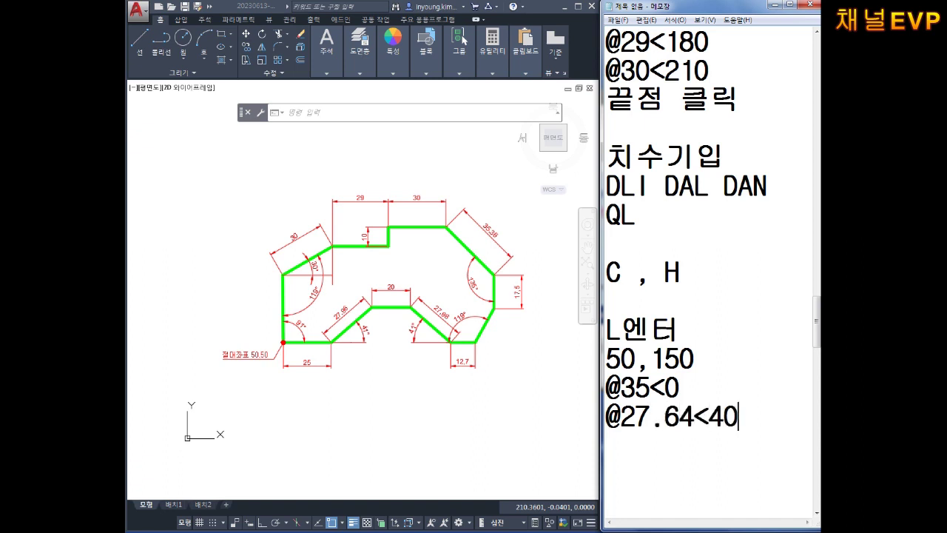
{"action": "key", "text": "Return"}
{"action": "type", "text": "@"}
{"action": "type", "text": "27."}
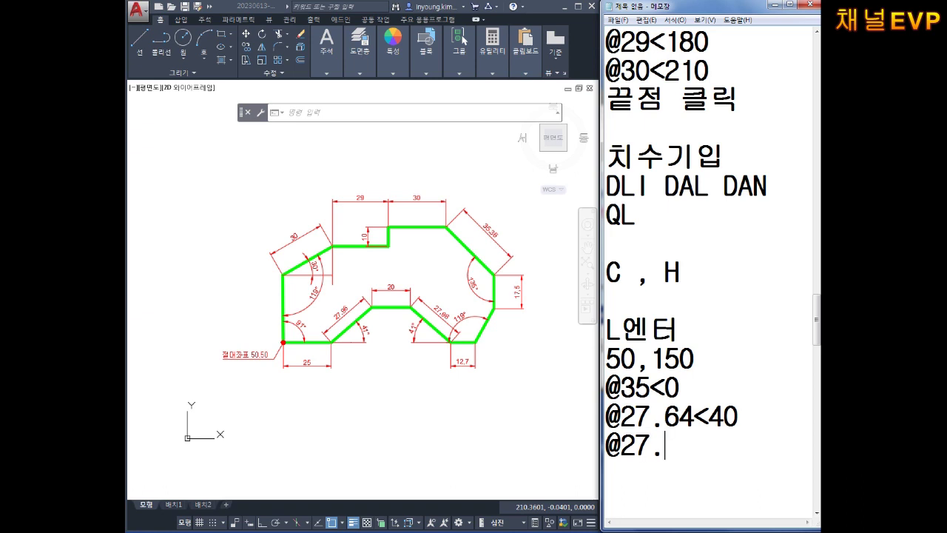
{"action": "type", "text": "64<-40"}
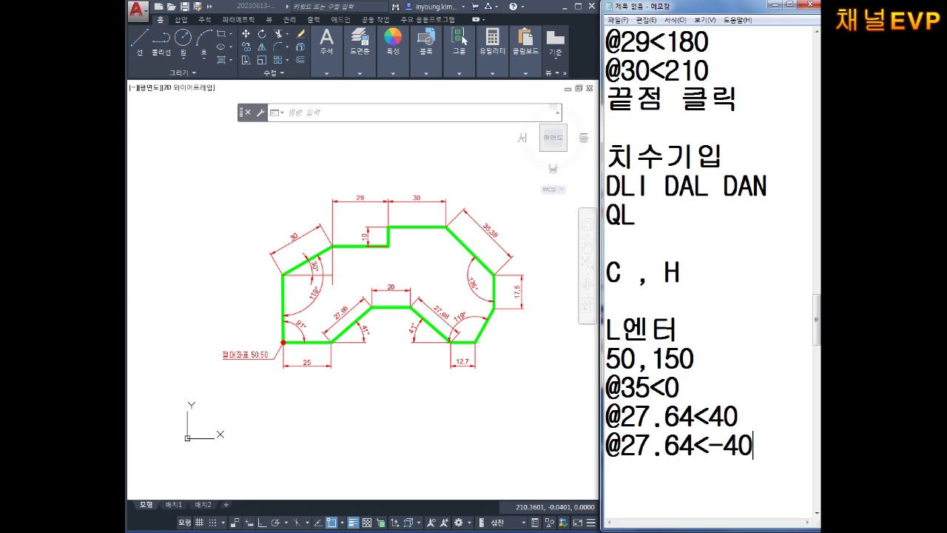
{"action": "key", "text": "Return"}
{"action": "type", "text": "@"}
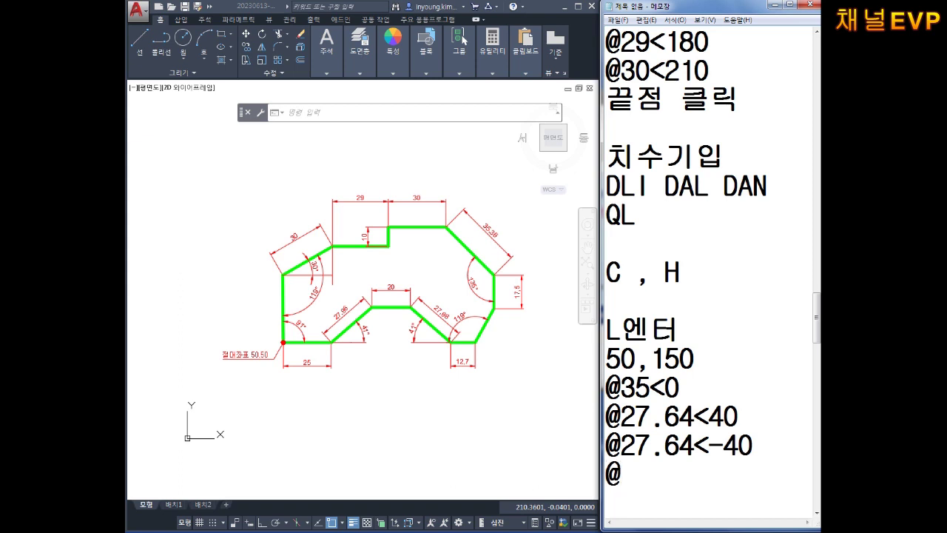
{"action": "type", "text": "32.57"}
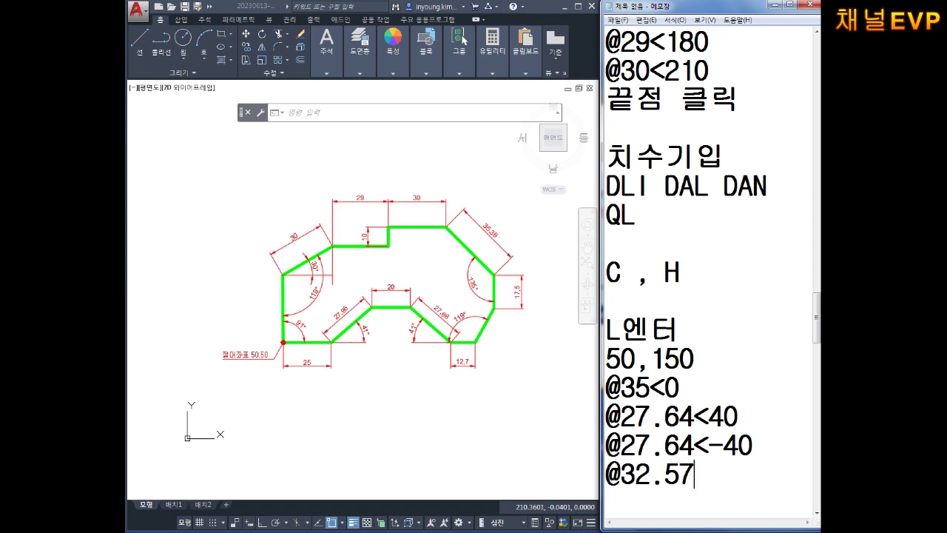
{"action": "type", "text": "<0"}
{"action": "key", "text": "Return"}
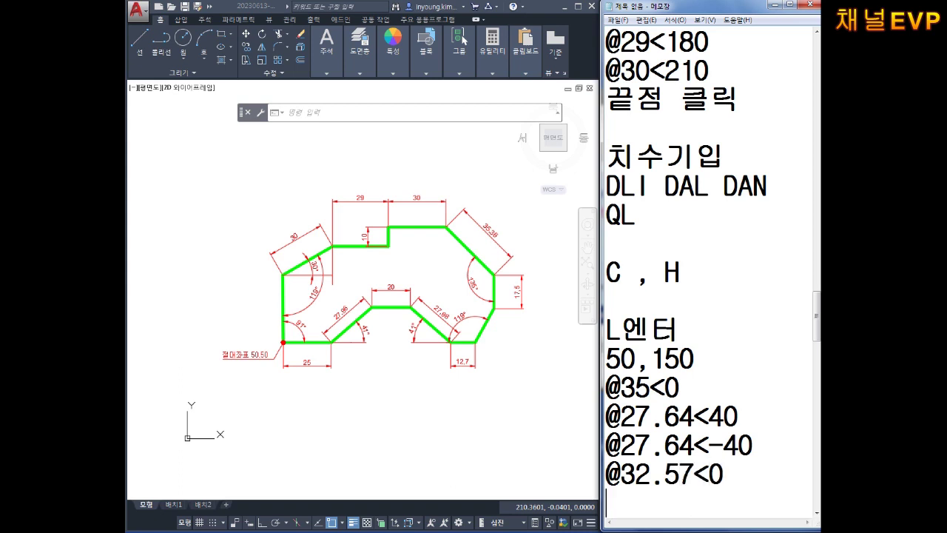
{"action": "type", "text": "@"}
{"action": "type", "text": "20,"}
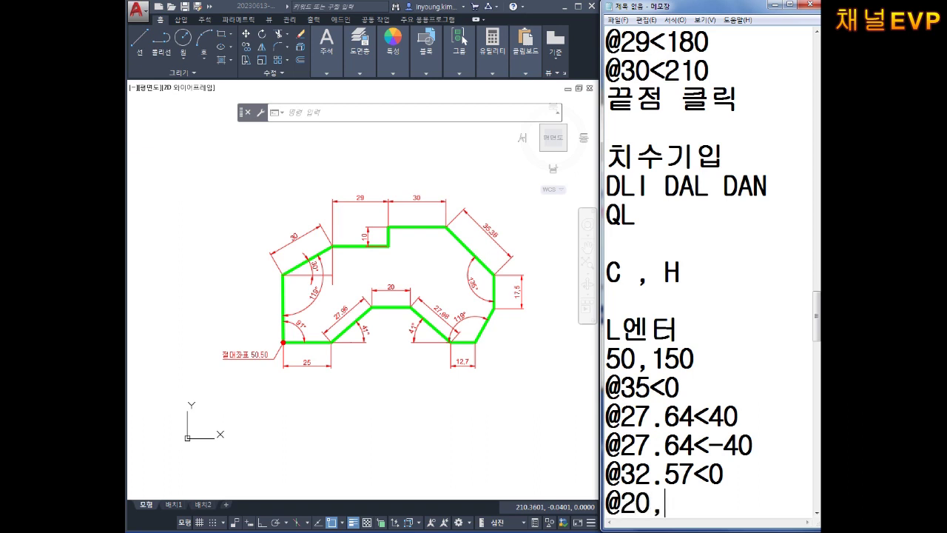
{"action": "type", "text": "90"}
{"action": "key", "text": "BackSpace"}
{"action": "key", "text": "BackSpace"}
{"action": "key", "text": "BackSpace"}
{"action": "type", "text": "<90"}
{"action": "key", "text": "Return"}
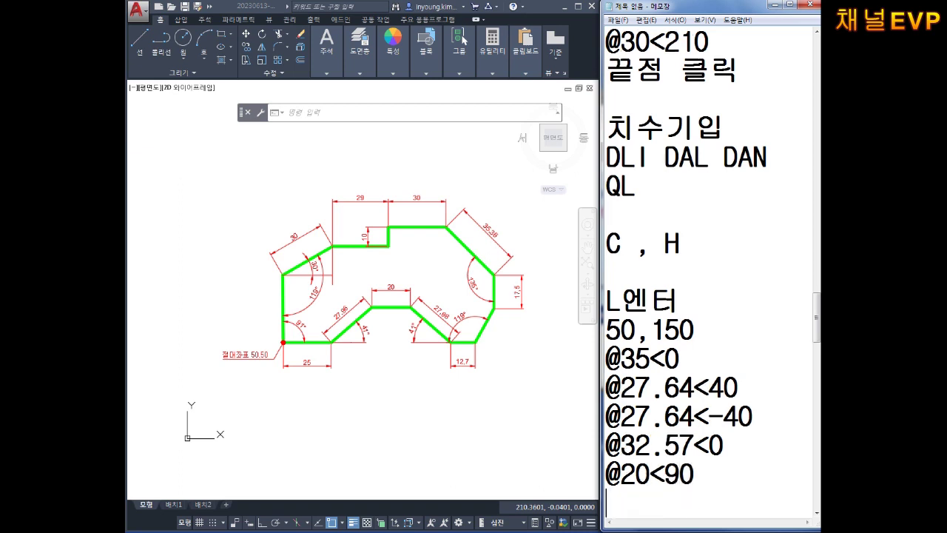
{"action": "type", "text": "@"}
{"action": "type", "text": "213."}
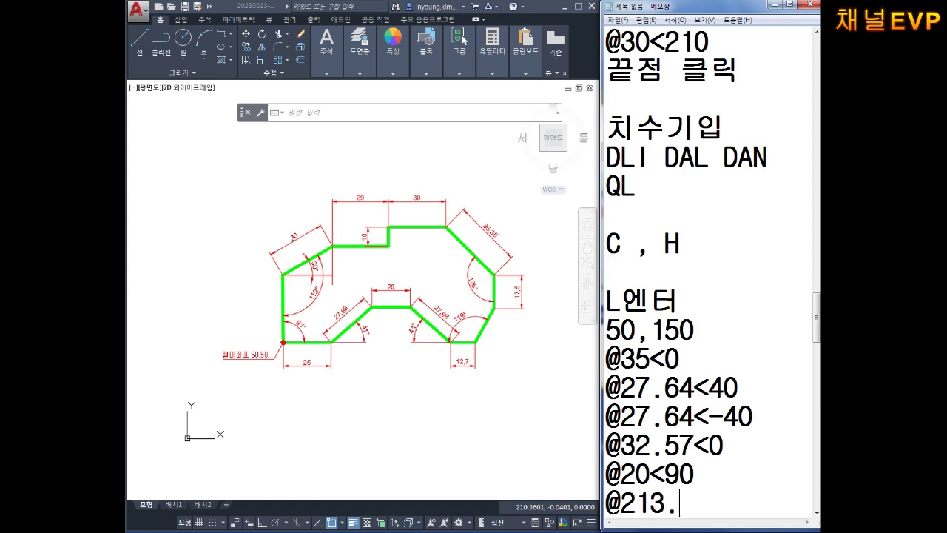
{"action": "key", "text": "BackSpace"}
{"action": "key", "text": "BackSpace"}
{"action": "type", "text": ".21"}
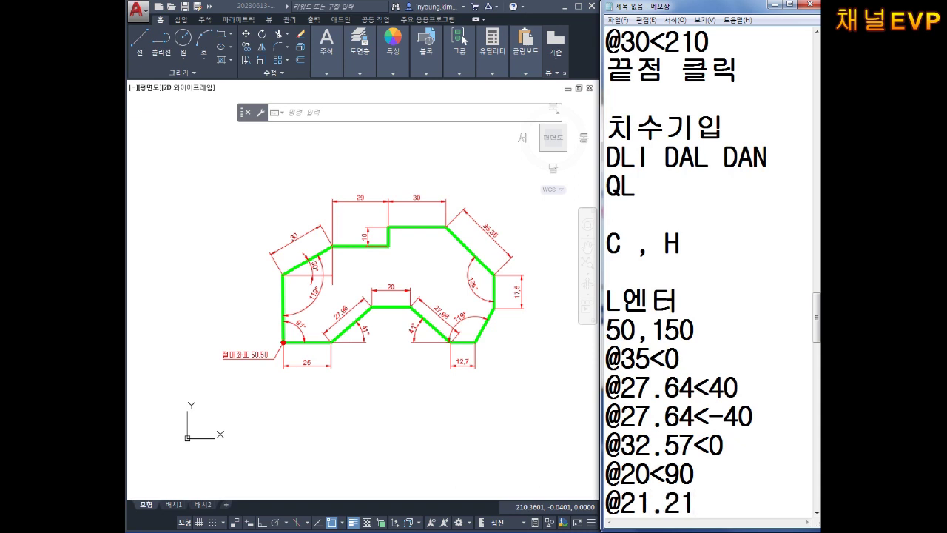
{"action": "type", "text": "<135"}
{"action": "key", "text": "Return"}
{"action": "type", "text": "@"}
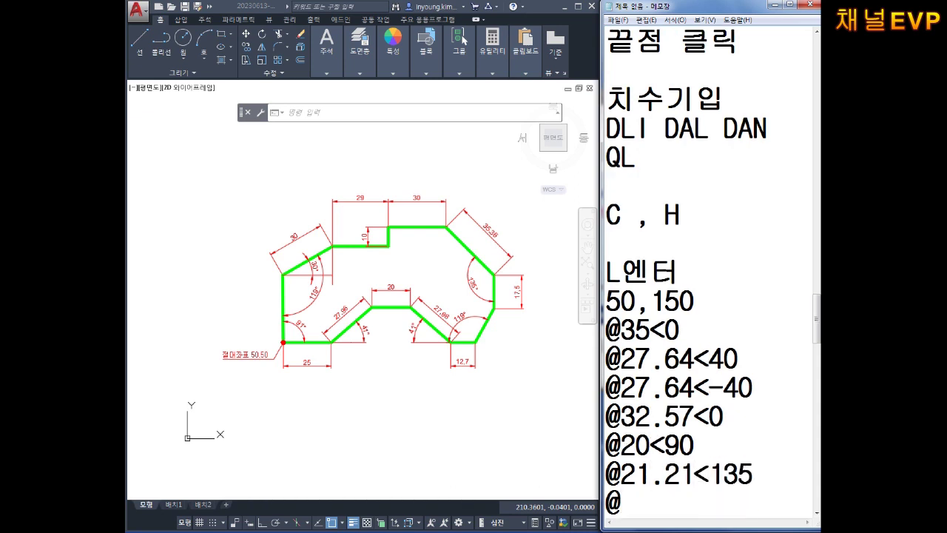
{"action": "type", "text": "7.4<90"}
{"action": "key", "text": "Return"}
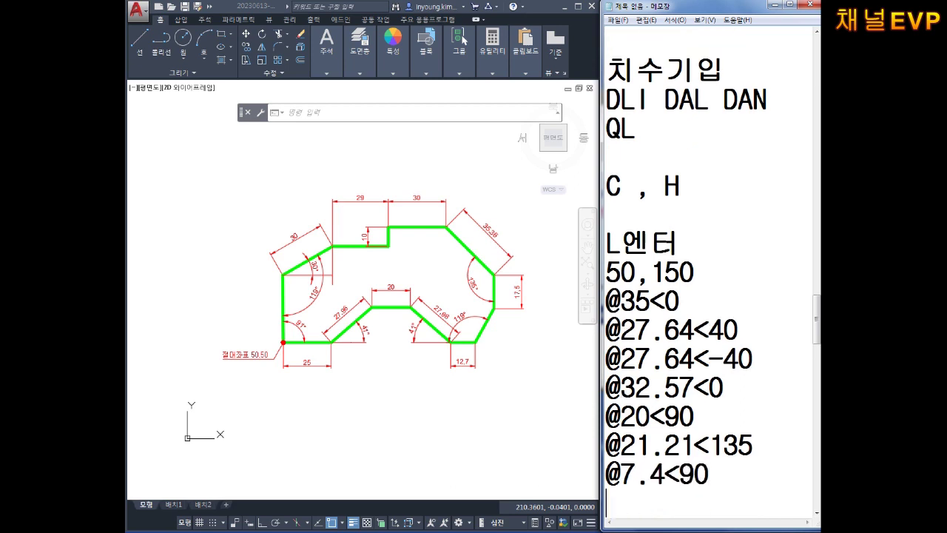
{"action": "type", "text": "@"}
{"action": "type", "text": "33.94"}
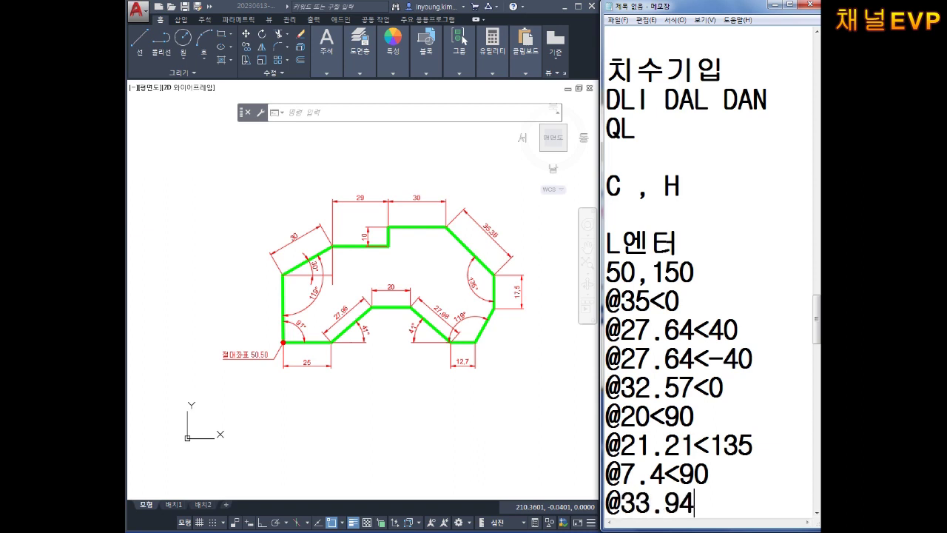
{"action": "type", "text": "<158"}
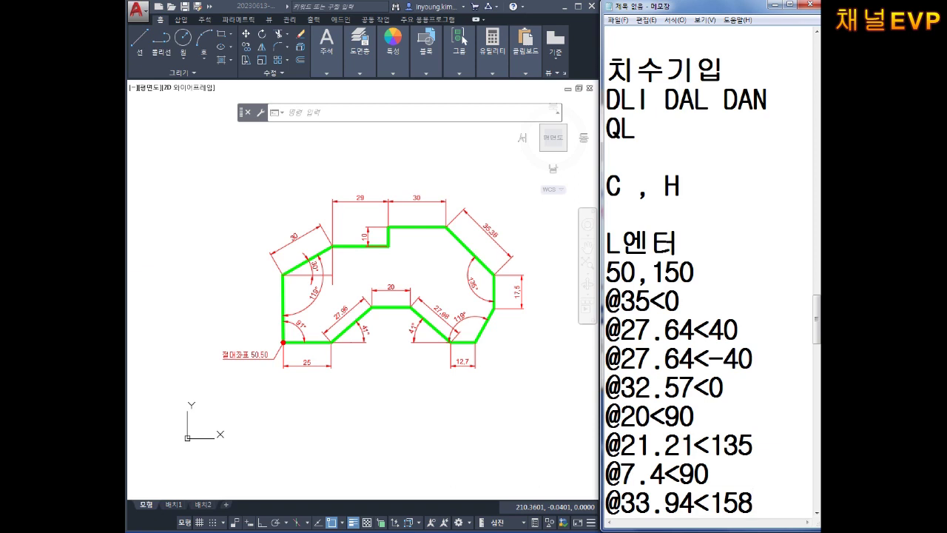
{"action": "key", "text": "Return"}
{"action": "key", "text": "Return"}
{"action": "key", "text": "Return"}
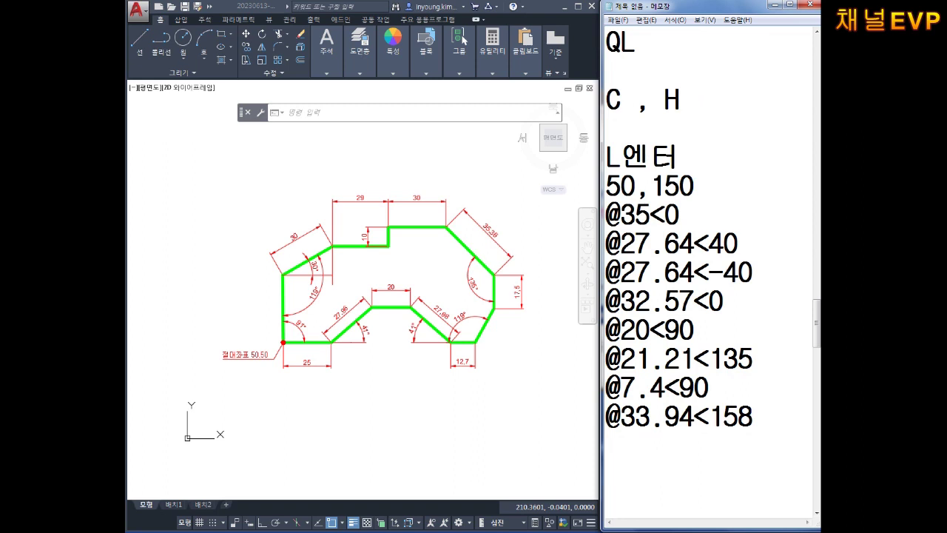
{"action": "type", "text": "@"}
{"action": "key", "text": "BackSpace"}
{"action": "key", "text": "BackSpace"}
{"action": "key", "text": "BackSpace"}
{"action": "type", "text": "@"}
{"action": "type", "text": "13.48<"}
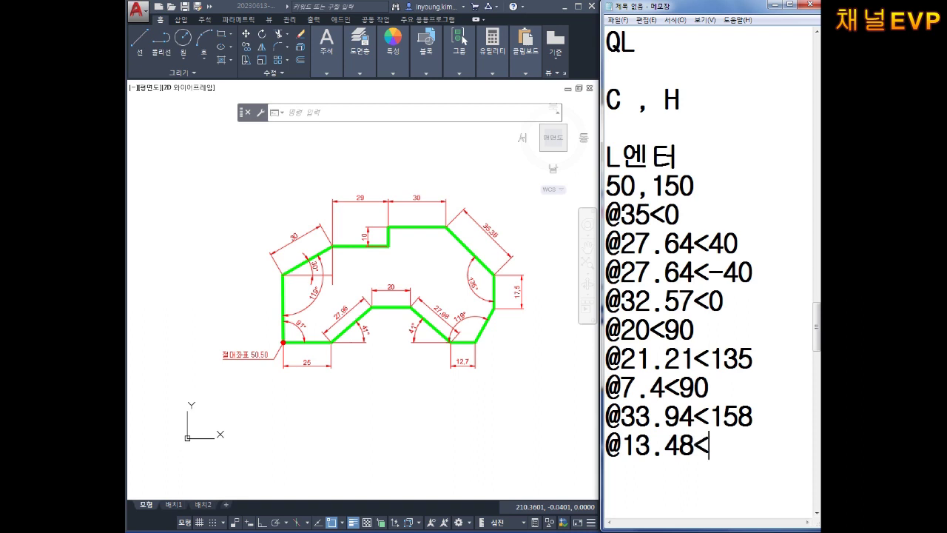
{"action": "type", "text": "18/0"}
{"action": "key", "text": "BackSpace"}
{"action": "key", "text": "BackSpace"}
{"action": "type", "text": "0"}
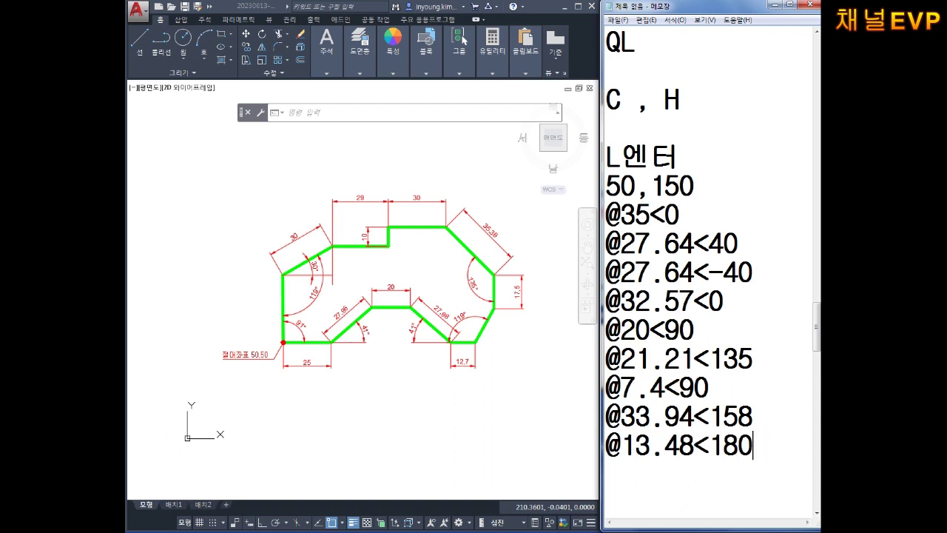
{"action": "key", "text": "Return"}
{"action": "type", "text": "@"}
{"action": "key", "text": "Return"}
{"action": "key", "text": "Return"}
{"action": "key", "text": "Return"}
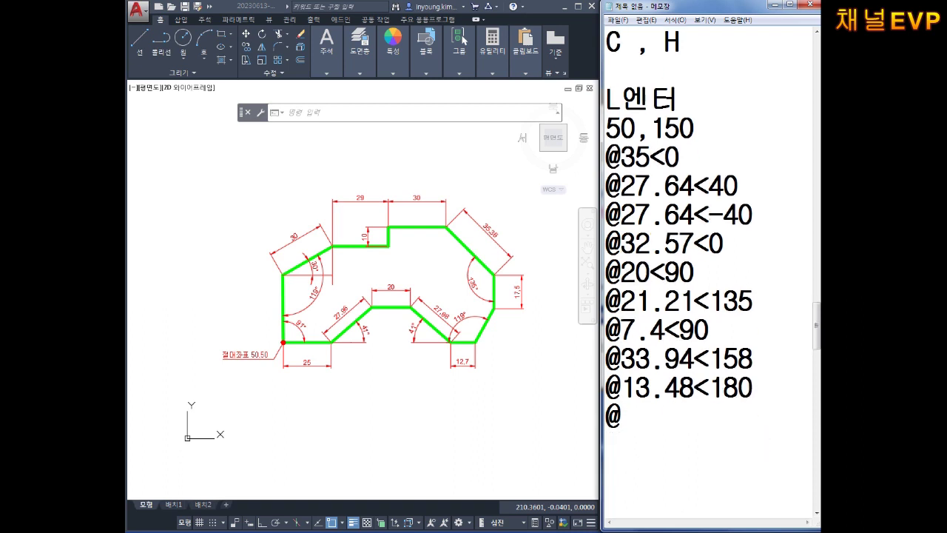
{"action": "key", "text": "BackSpace"}
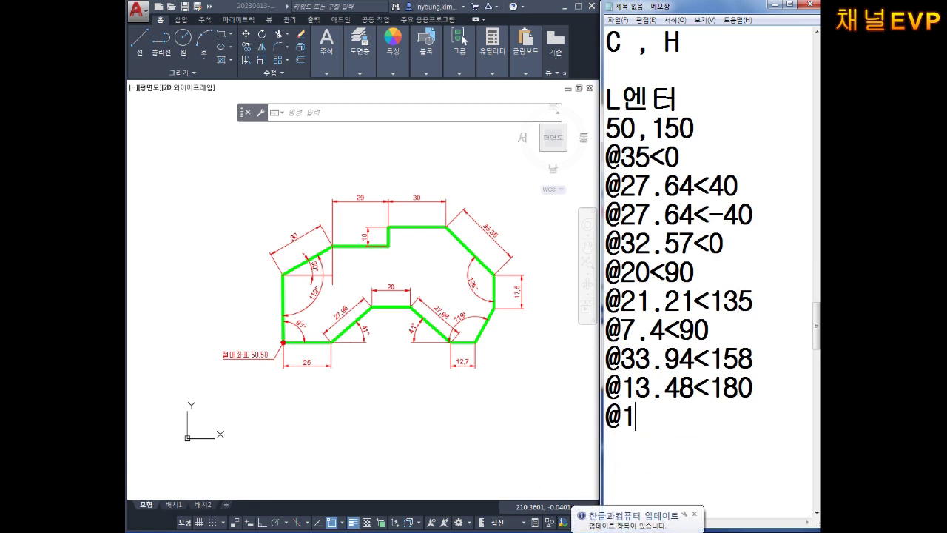
{"action": "type", "text": "40.31"}
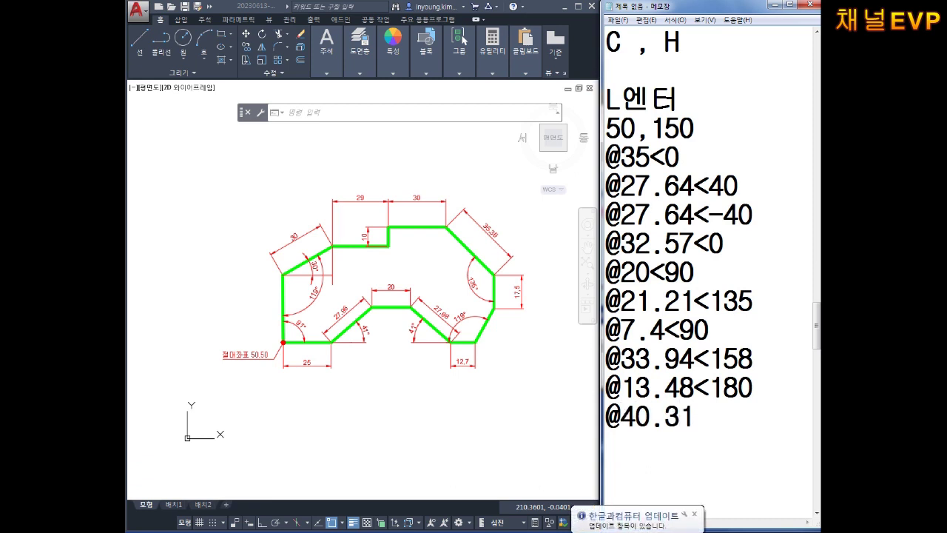
{"action": "type", "text": "<-150"}
{"action": "key", "text": "Return"}
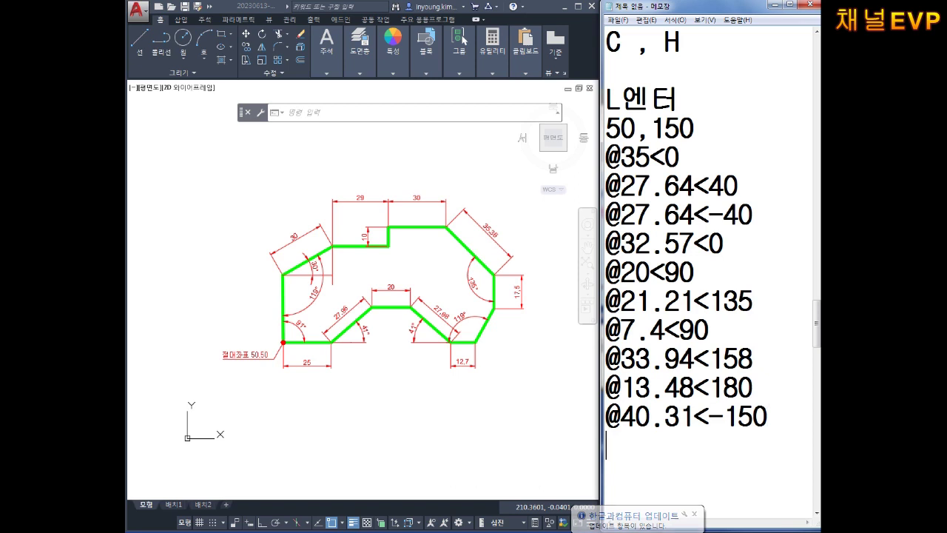
{"action": "type", "text": "@"}
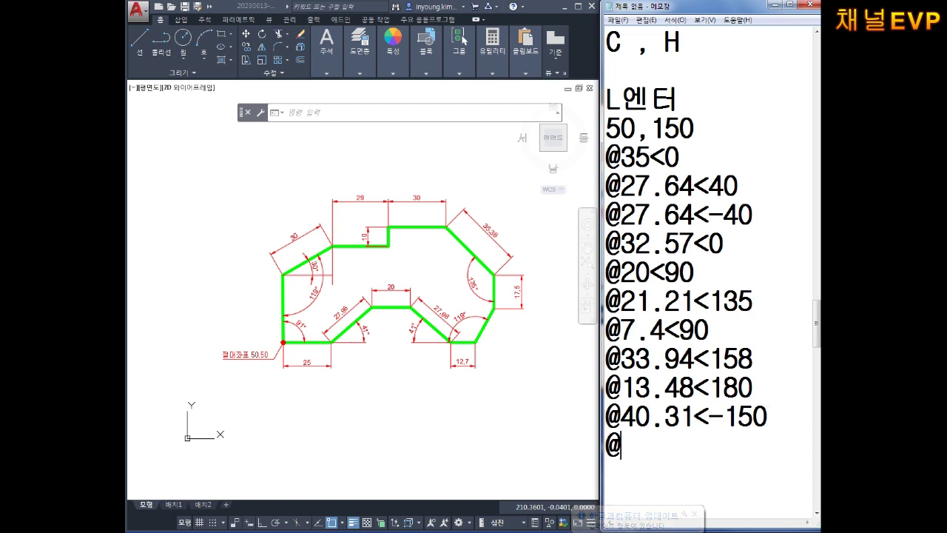
{"action": "type", "text": "15<"}
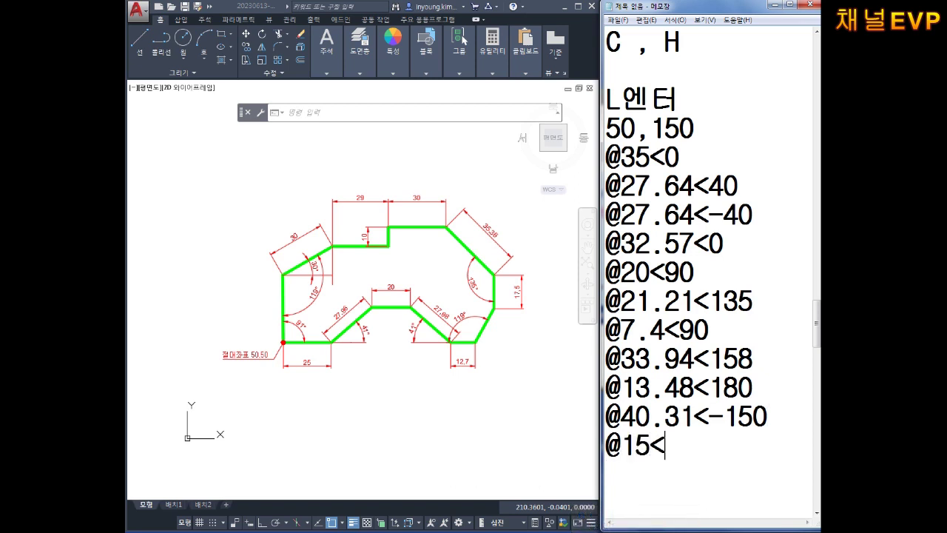
{"action": "type", "text": "-90"}
{"action": "key", "text": "Return"}
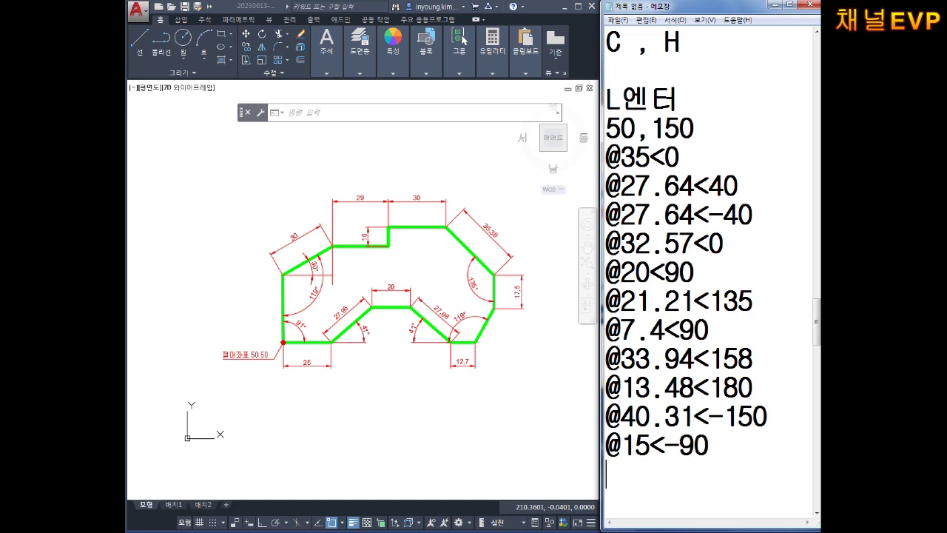
{"action": "type", "text": "@15"}
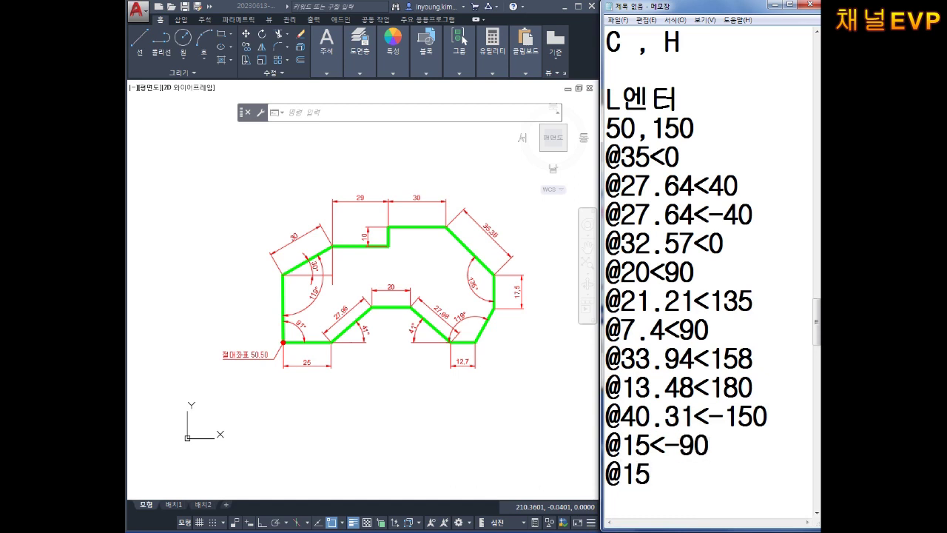
{"action": "type", "text": "<180"}
{"action": "key", "text": "Return"}
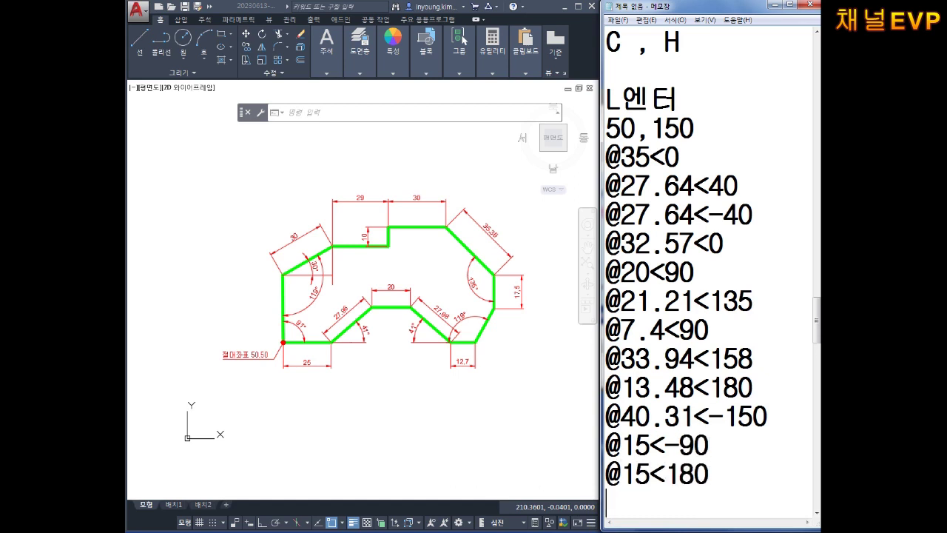
End the list with the notes 끝점 클릭 and ESC 누름.
{"action": "type", "text": "끝"}
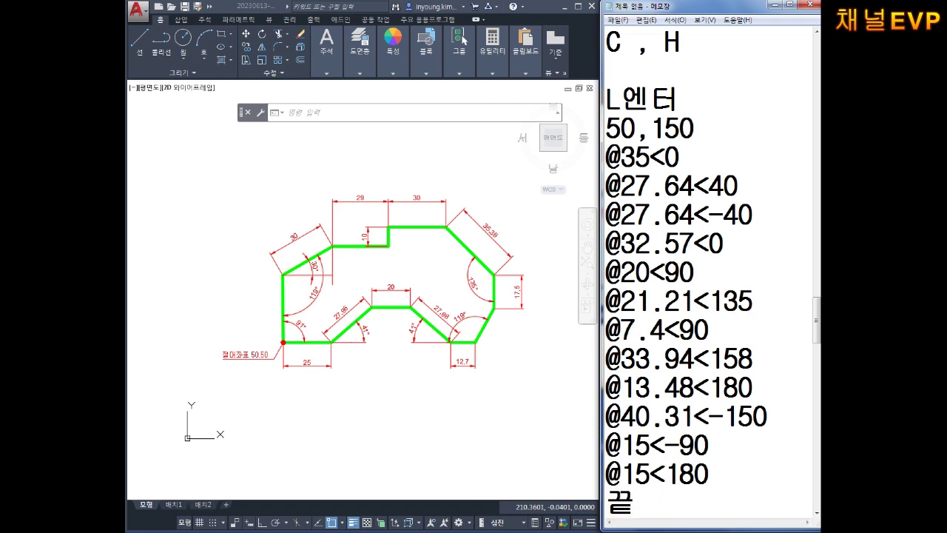
{"action": "type", "text": "점 클릭"}
{"action": "key", "text": "Return"}
{"action": "type", "text": "EW"}
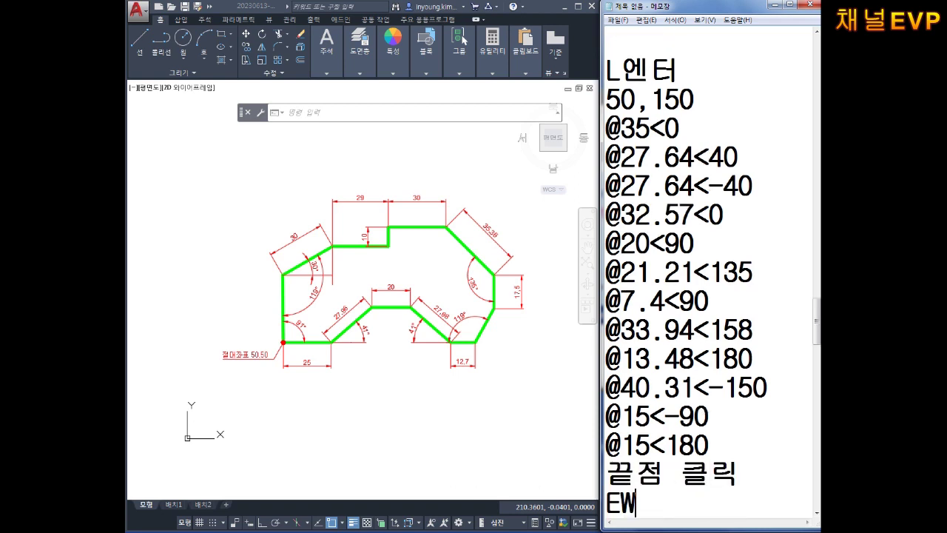
{"action": "key", "text": "BackSpace"}
{"action": "type", "text": "SC "}
{"action": "type", "text": "SN"}
{"action": "key", "text": "BackSpace"}
{"action": "key", "text": "BackSpace"}
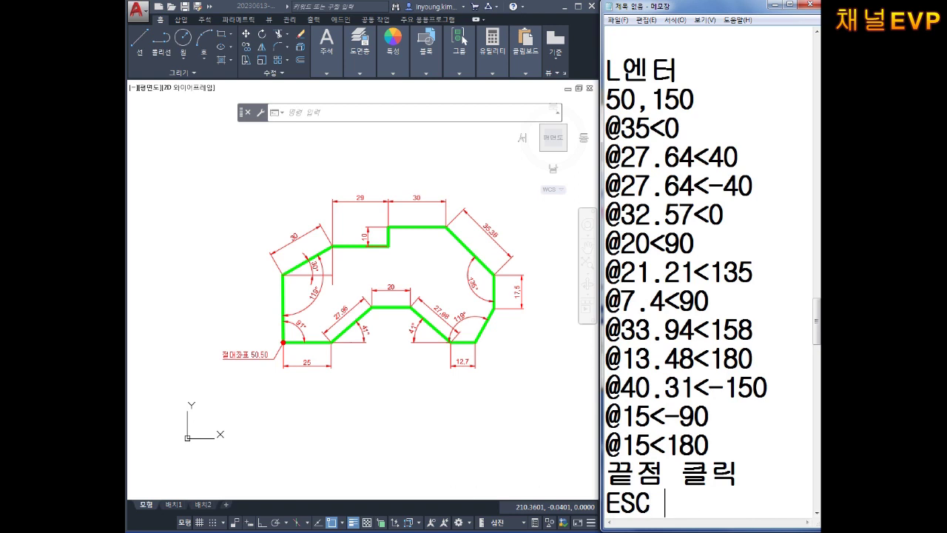
{"action": "type", "text": "누름"}
{"action": "key", "text": "Return"}
{"action": "key", "text": "Return"}
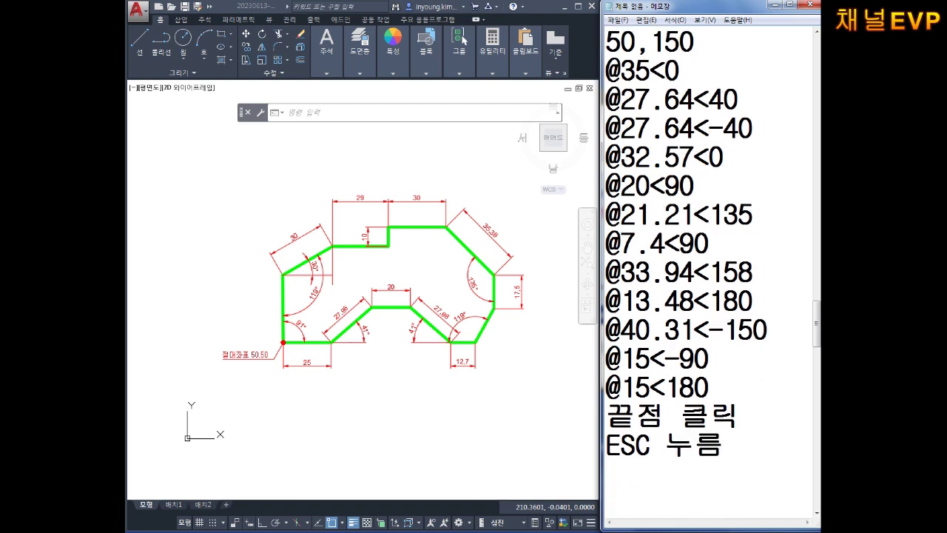
{"action": "key", "text": "BackSpace"}
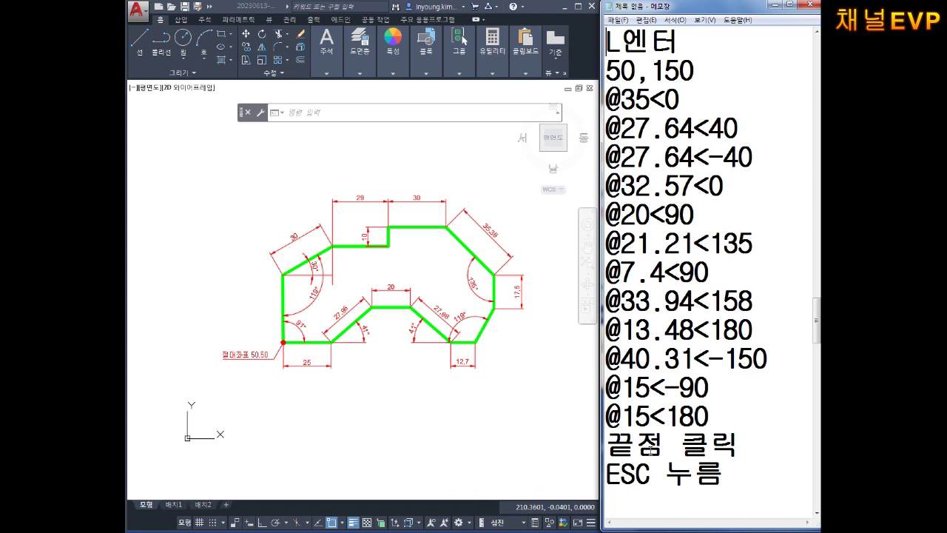
Return to AutoCAD and cancel pending commands, including a started LINE at 50,150.
{"action": "left_click", "coordinate": [376, 281]}
{"action": "key", "text": "Escape"}
{"action": "key", "text": "Escape"}
{"action": "scroll", "coordinate": [376, 281], "scroll_direction": "down", "scroll_amount": 3}
{"action": "scroll", "coordinate": [349, 281], "scroll_direction": "up", "scroll_amount": 1}
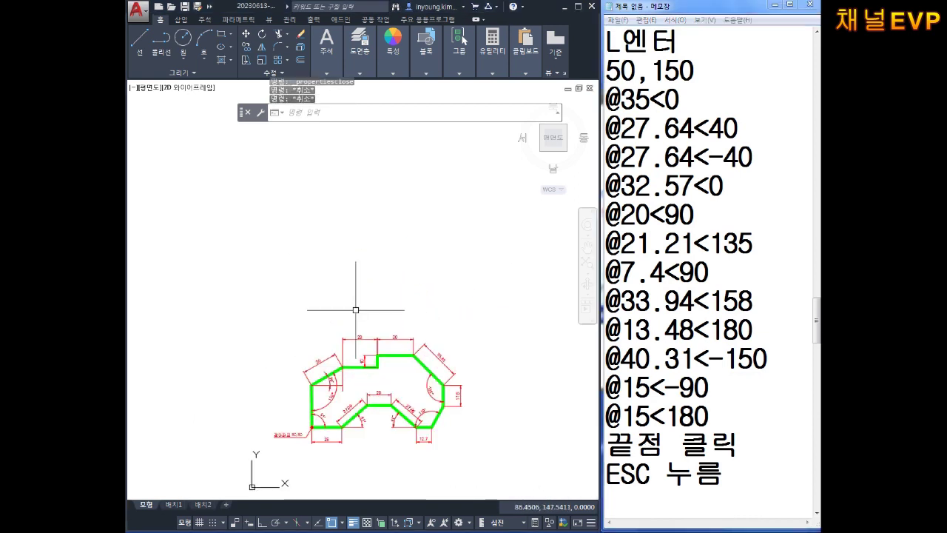
{"action": "key", "text": "Escape"}
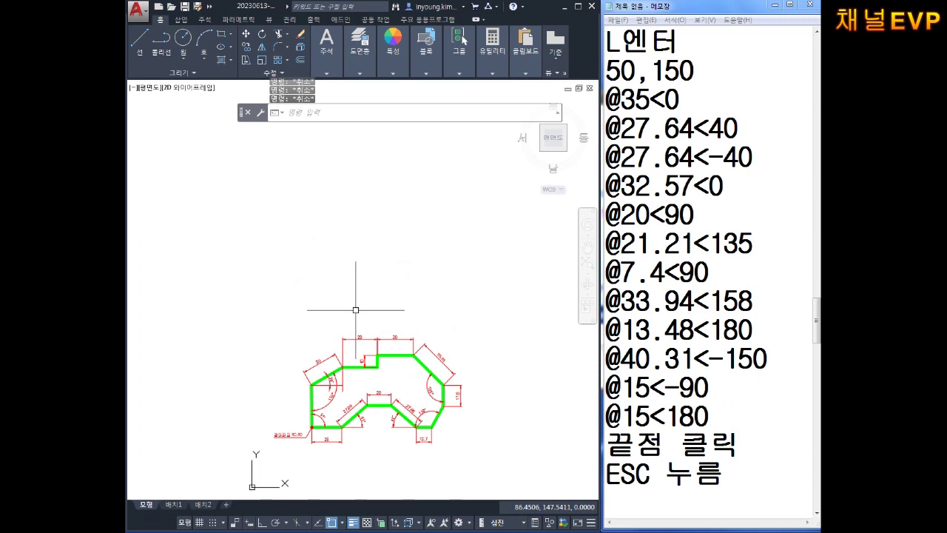
{"action": "key", "text": "Return"}
{"action": "key", "text": "Escape"}
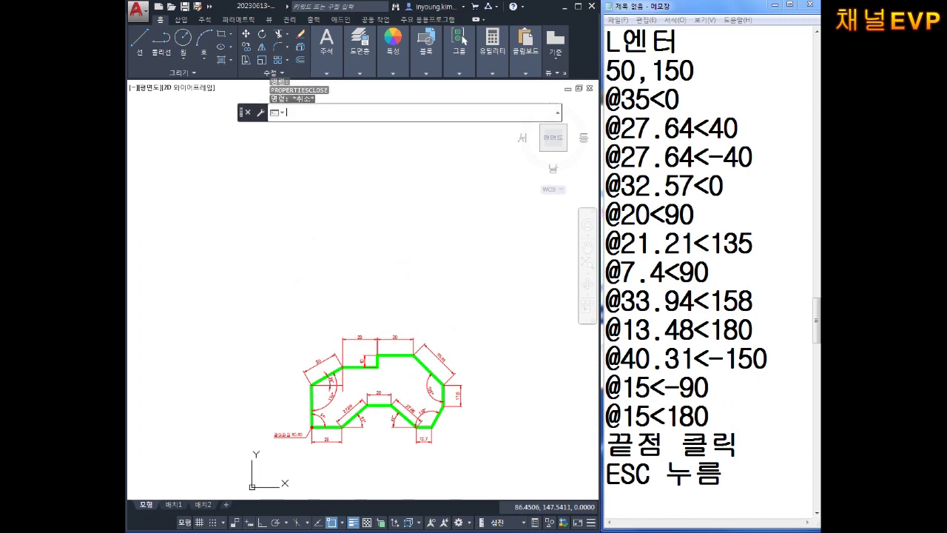
{"action": "key", "text": "Escape"}
{"action": "type", "text": "ㅣ"}
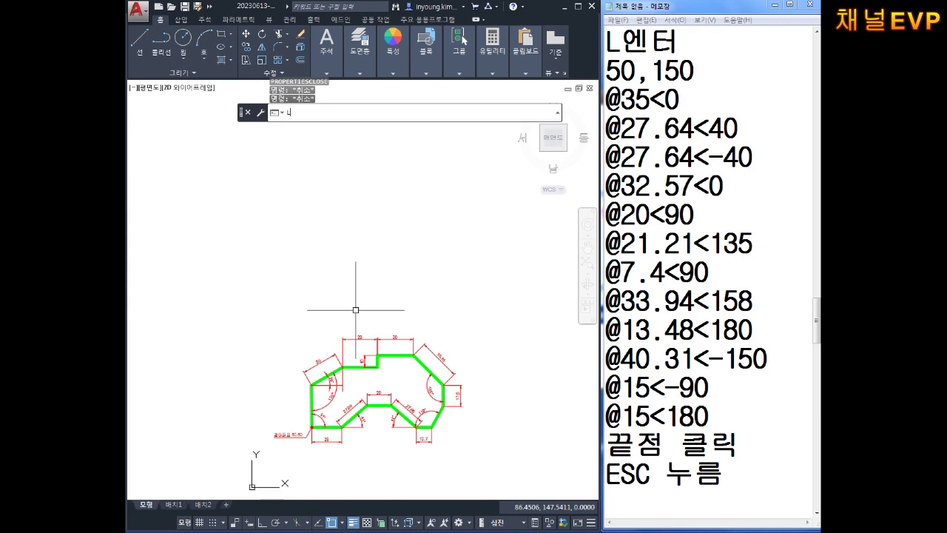
{"action": "key", "text": "Return"}
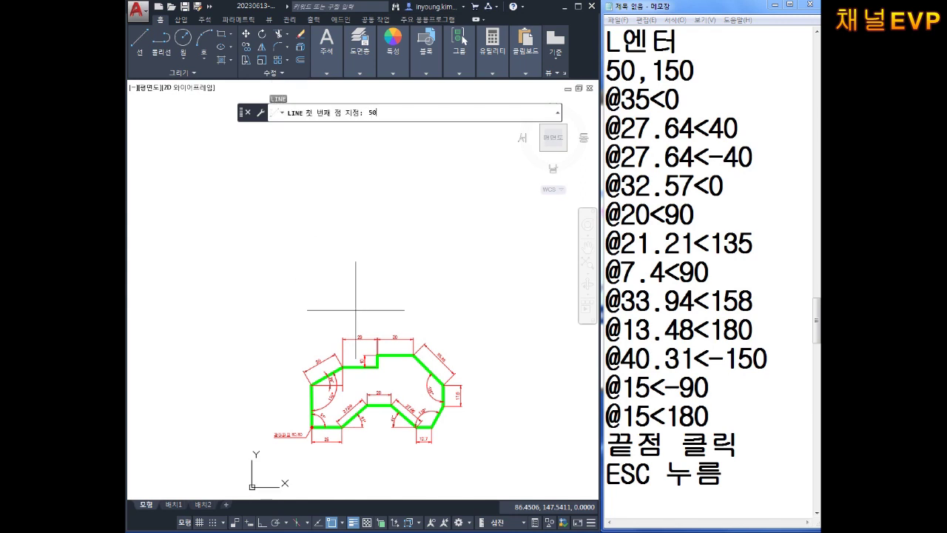
{"action": "key", "text": "Return"}
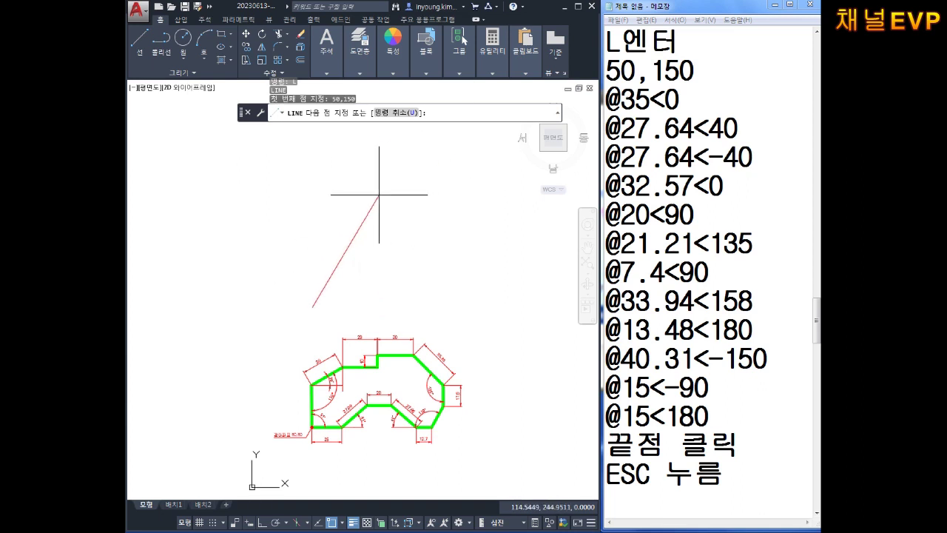
{"action": "key", "text": "Escape"}
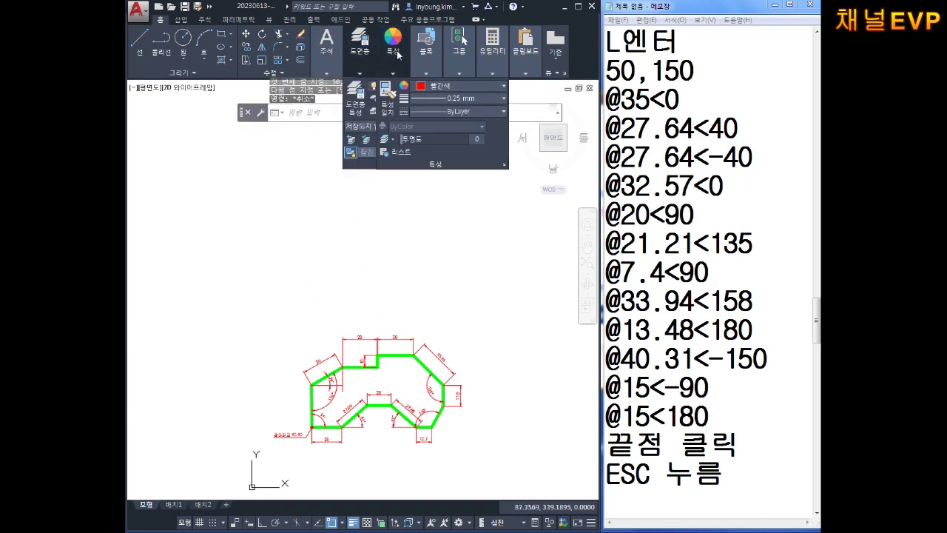
Set the current object colour to Green and lineweight to 0.50 mm.
{"action": "left_click", "coordinate": [435, 86]}
{"action": "left_click", "coordinate": [442, 194]}
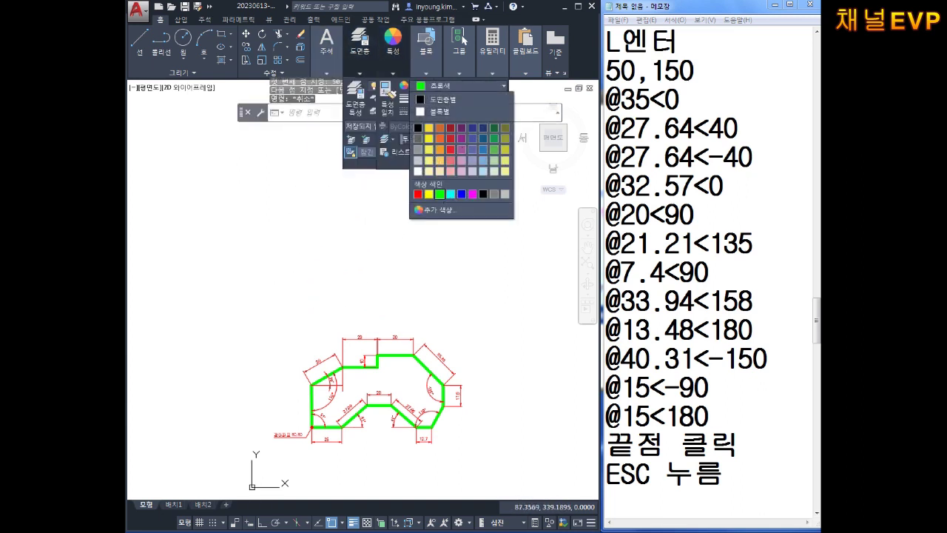
{"action": "left_click", "coordinate": [438, 99]}
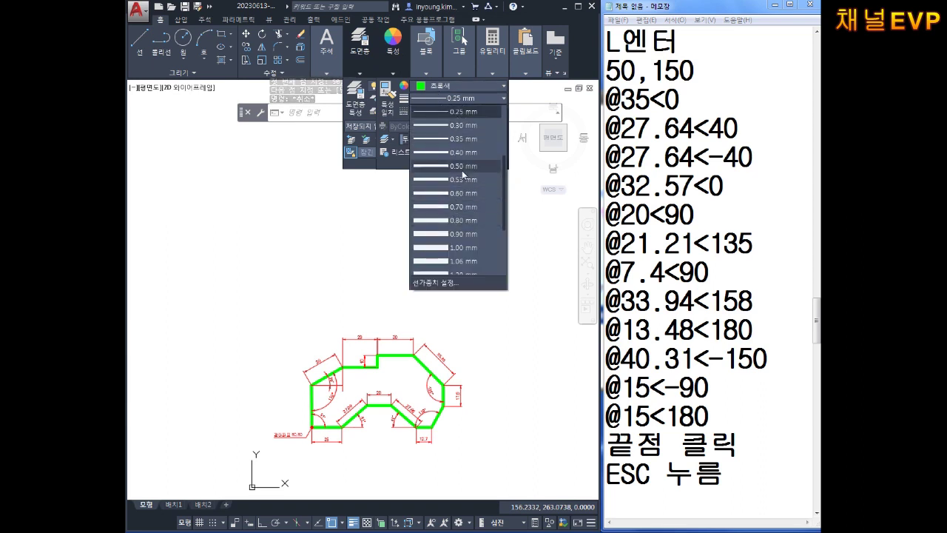
{"action": "left_click", "coordinate": [463, 172]}
{"action": "type", "text": "l"}
{"action": "key", "text": "Return"}
{"action": "type", "text": "50,150"}
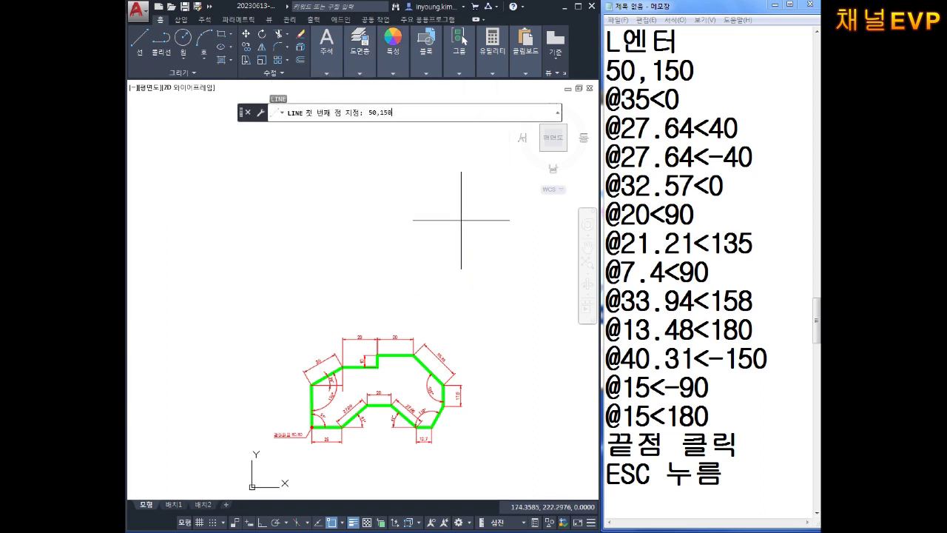
{"action": "key", "text": "Return"}
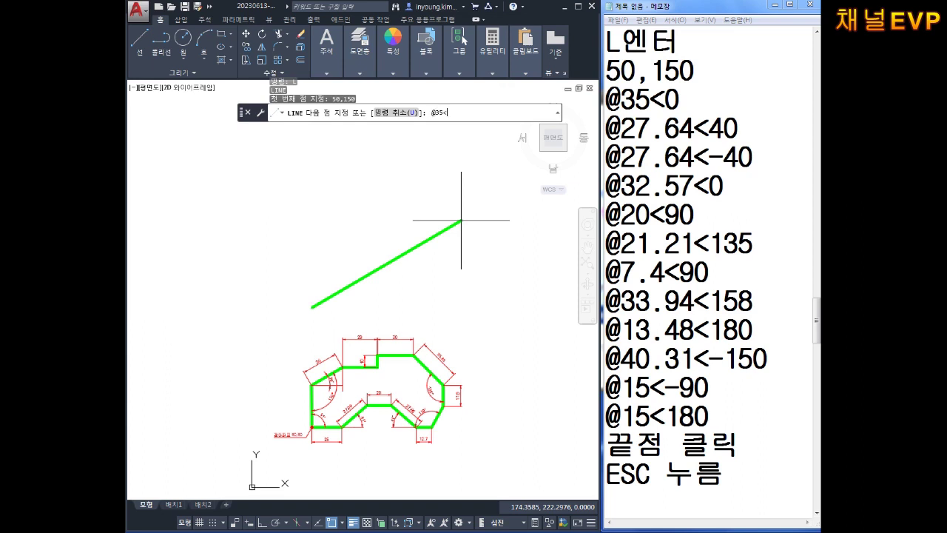
{"action": "key", "text": "Return"}
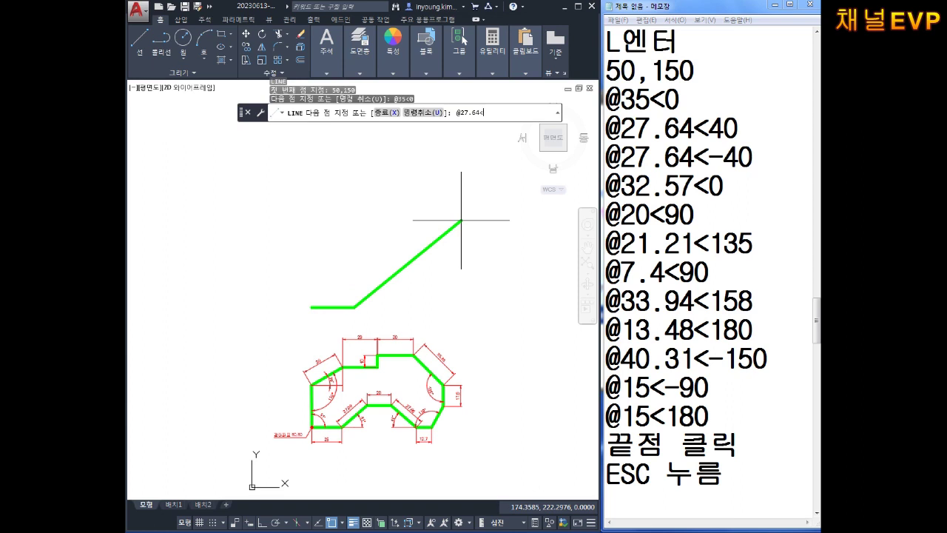
{"action": "key", "text": "Return"}
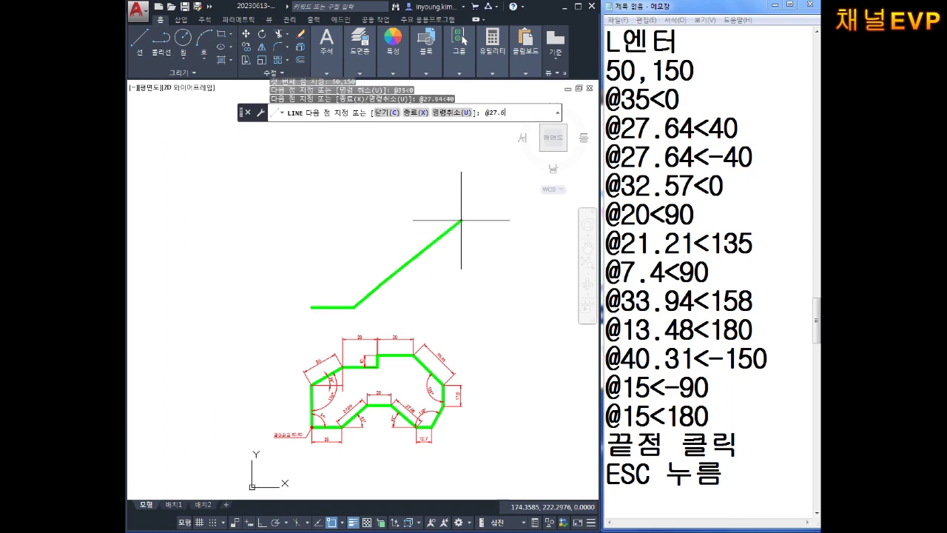
{"action": "type", "text": "4<-40"}
{"action": "key", "text": "Return"}
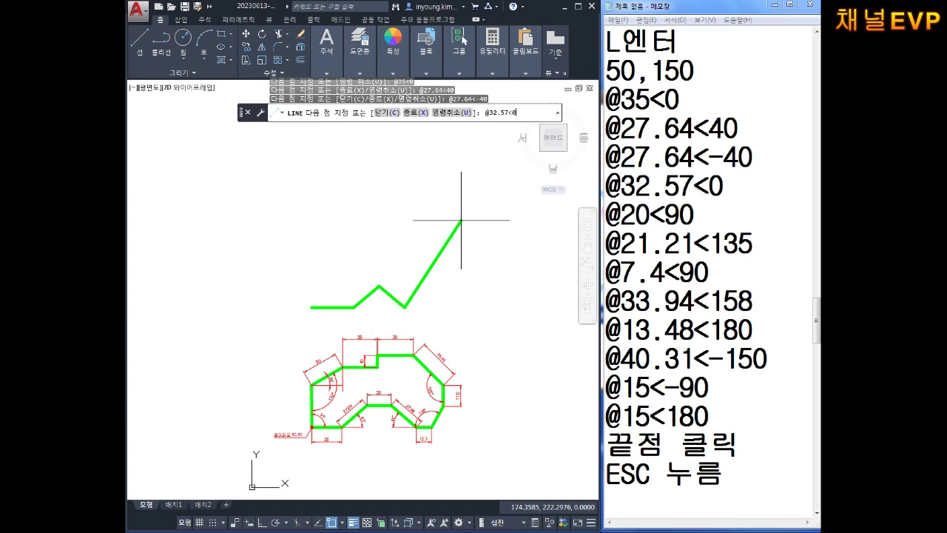
{"action": "key", "text": "Return"}
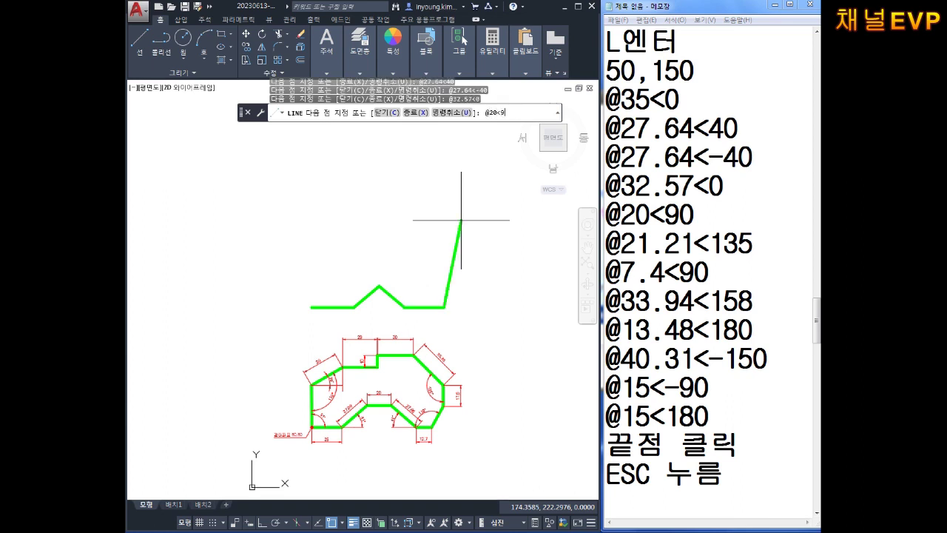
{"action": "type", "text": "0"}
{"action": "key", "text": "Return"}
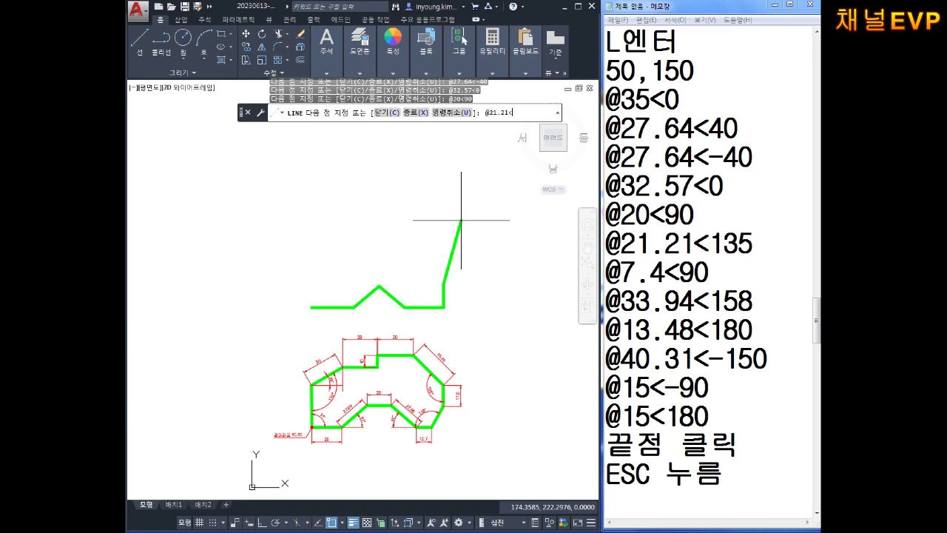
{"action": "key", "text": "Return"}
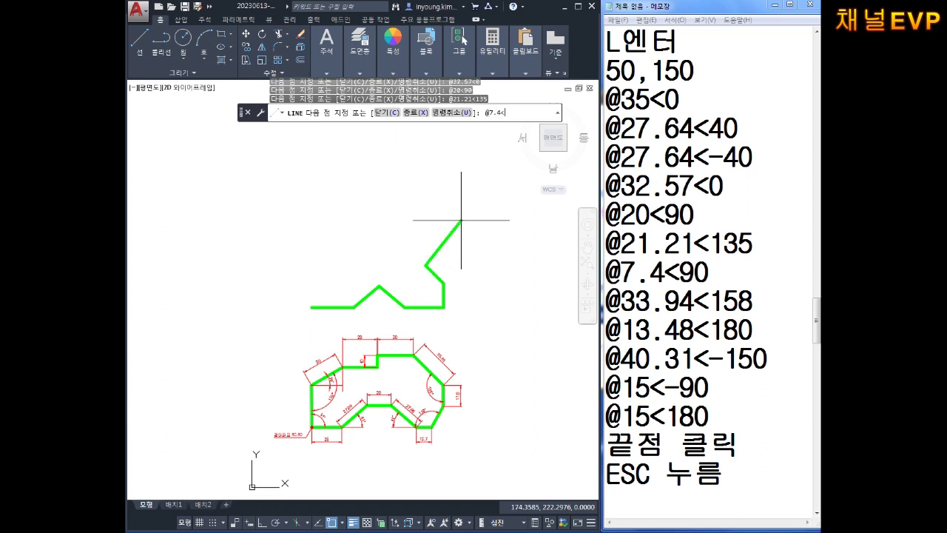
{"action": "key", "text": "Return"}
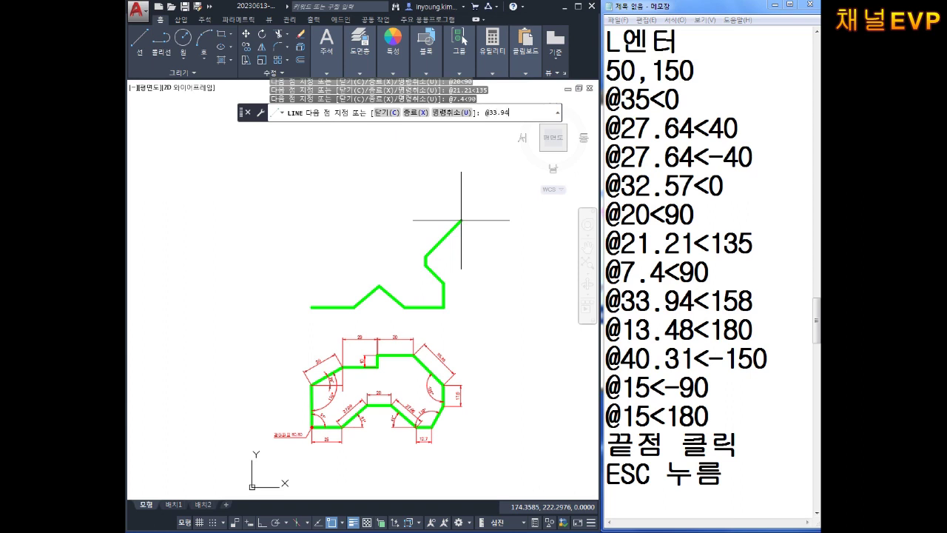
{"action": "type", "text": "8"}
{"action": "key", "text": "Return"}
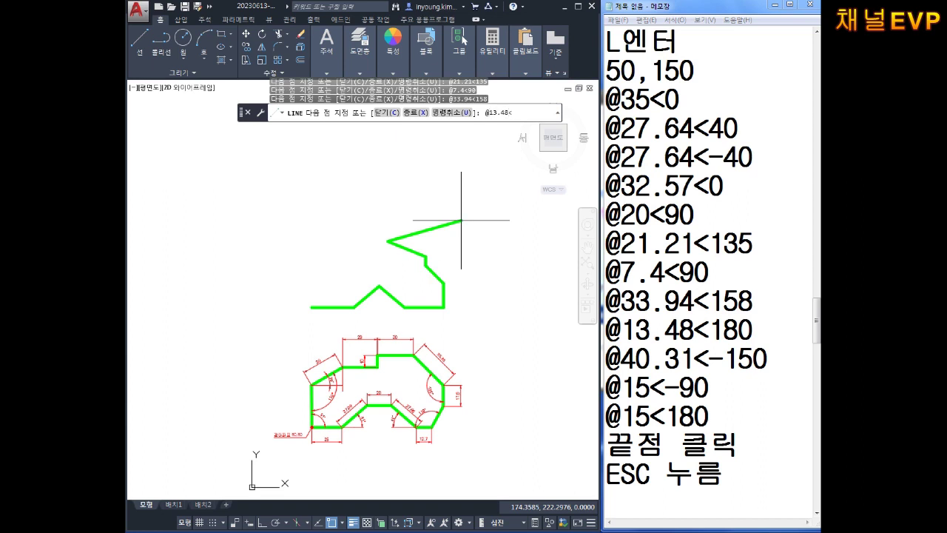
{"action": "type", "text": "0"}
{"action": "key", "text": "Return"}
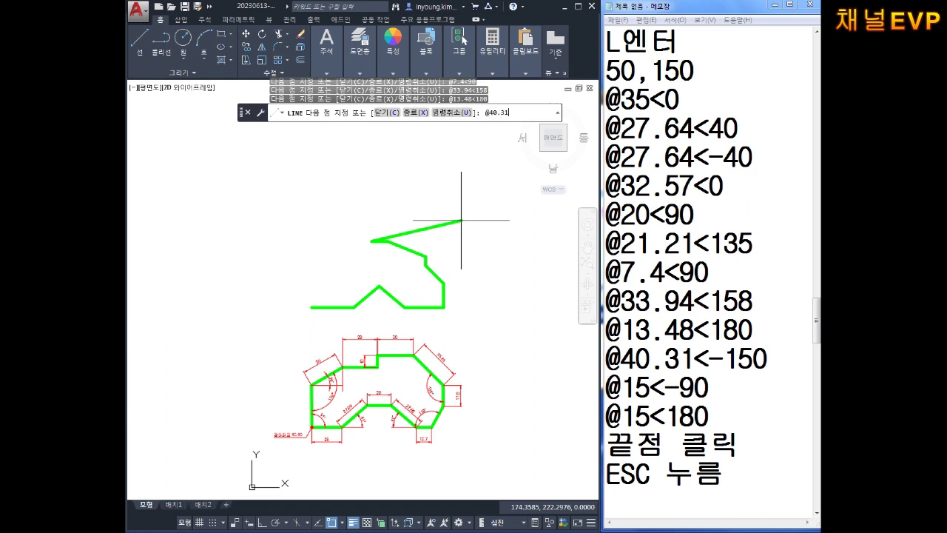
{"action": "type", "text": "-"}
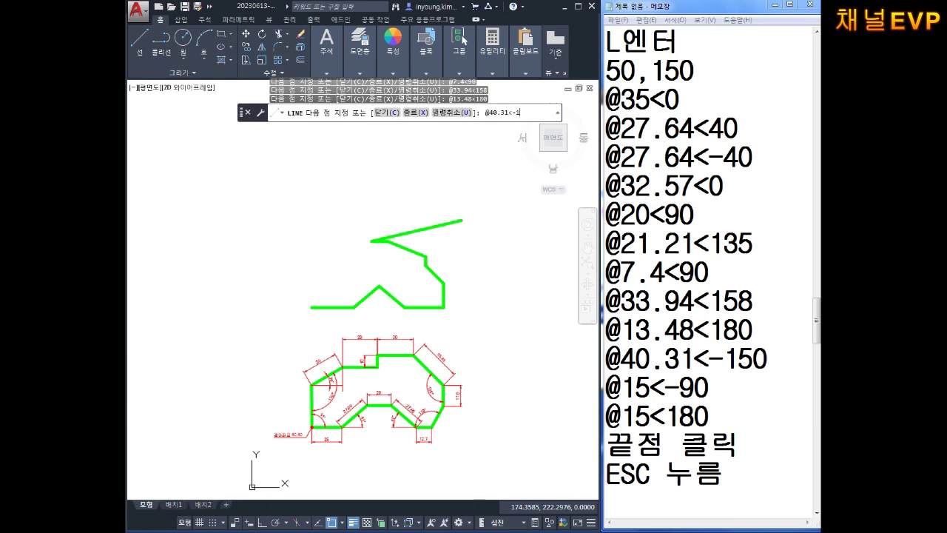
{"action": "type", "text": "150"}
{"action": "key", "text": "Return"}
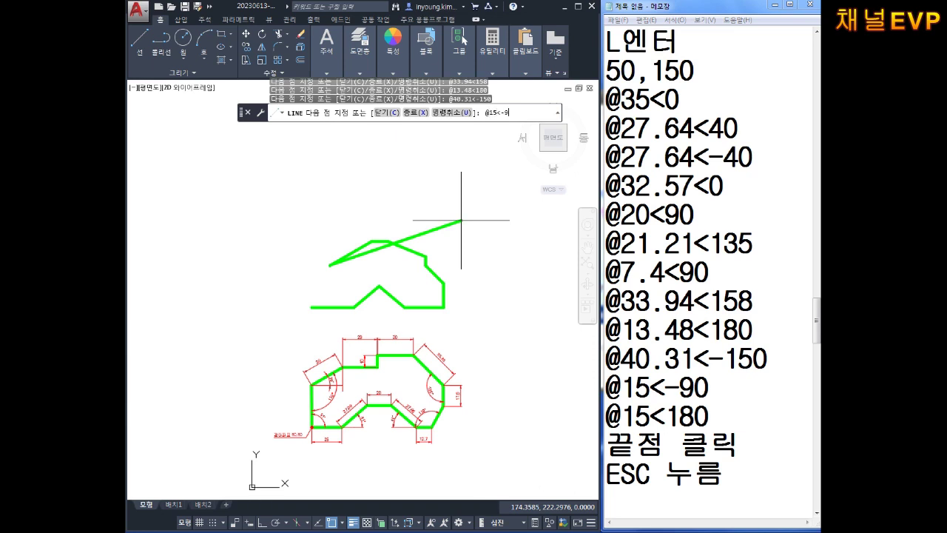
{"action": "key", "text": "Return"}
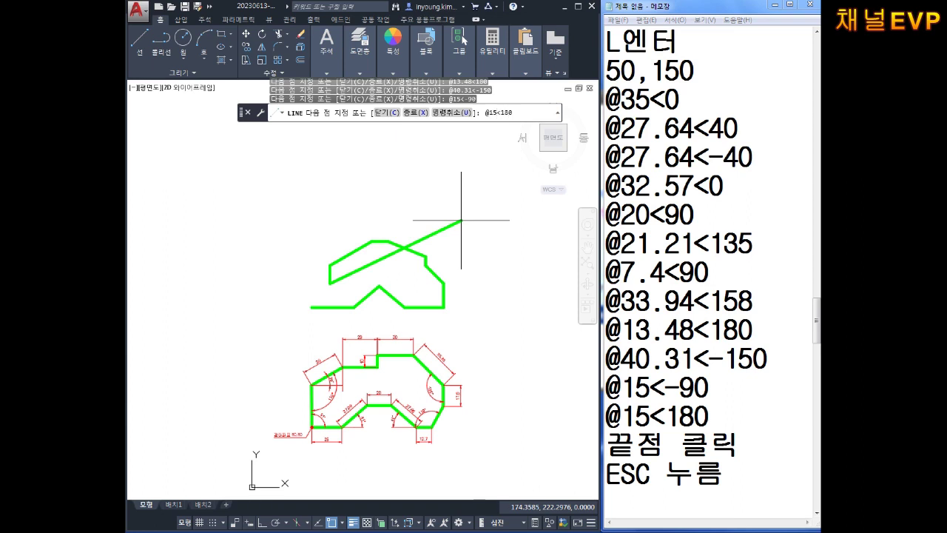
{"action": "key", "text": "Return"}
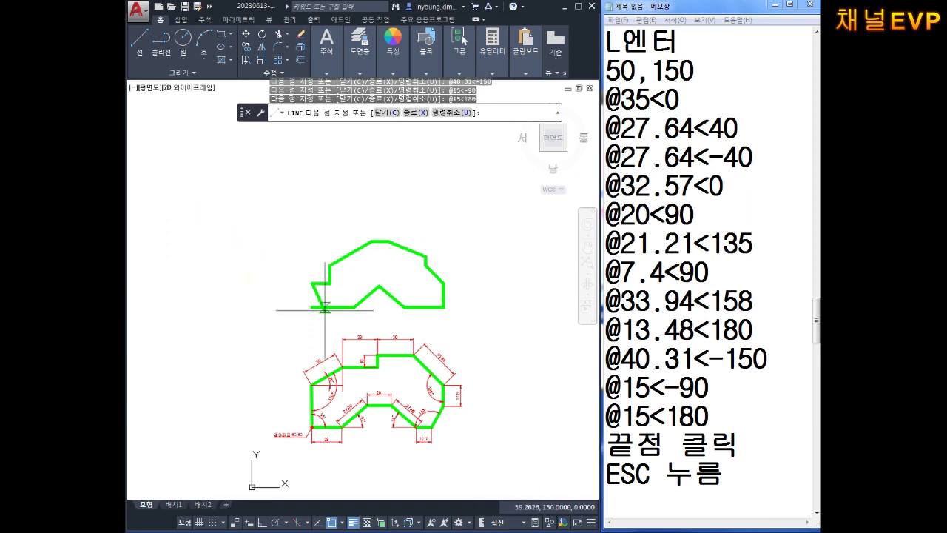
Close the outline at its starting point and bring the shape into view.
{"action": "left_click", "coordinate": [311, 306]}
{"action": "key", "text": "Escape"}
{"action": "scroll", "coordinate": [373, 285], "scroll_direction": "up", "scroll_amount": 5}
{"action": "scroll", "coordinate": [359, 267], "scroll_direction": "up", "scroll_amount": 1}
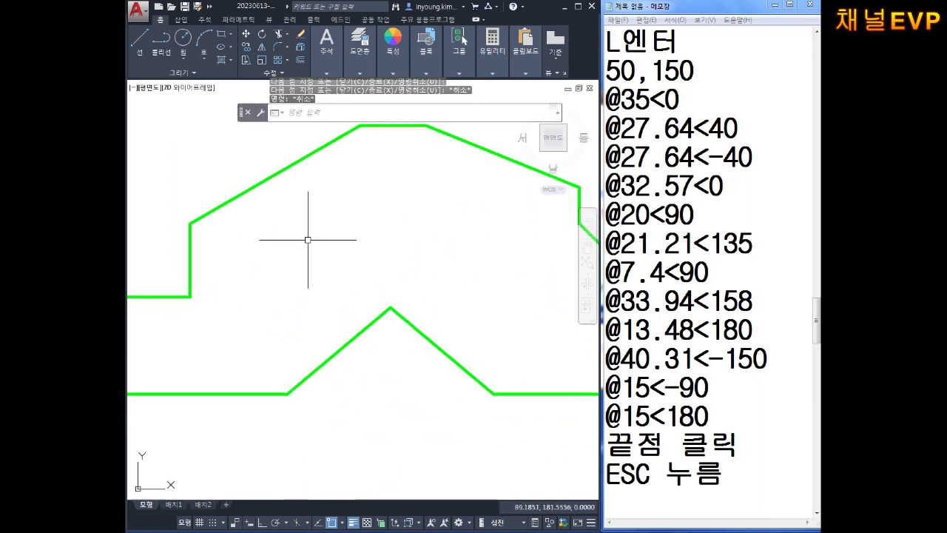
{"action": "scroll", "coordinate": [309, 236], "scroll_direction": "down", "scroll_amount": 3}
{"action": "middle_click_drag", "start_coordinate": [383, 245], "coordinate": [365, 269]}
Switch the current color from green to Red and the lineweight to 0.30 mm.
{"action": "key", "text": "Escape"}
{"action": "key", "text": "Escape"}
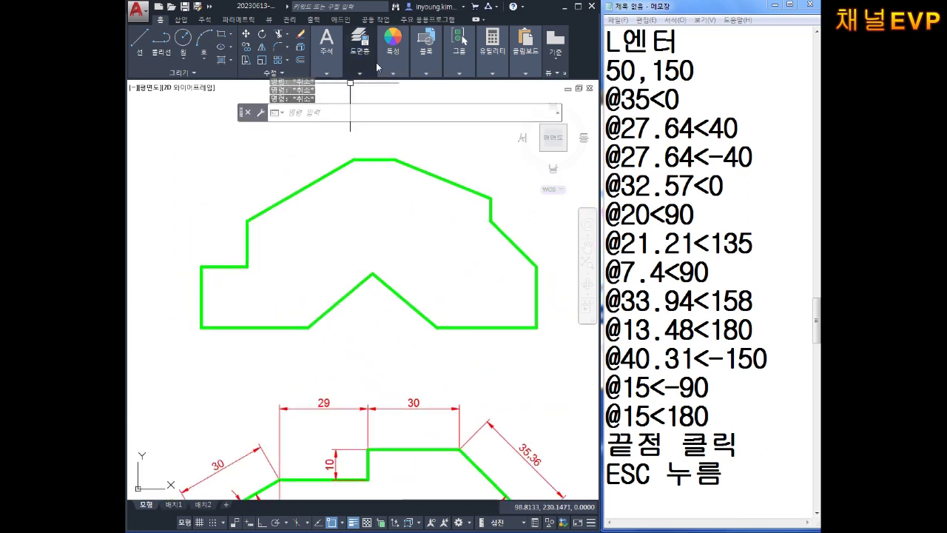
{"action": "mouse_move", "coordinate": [392, 52]}
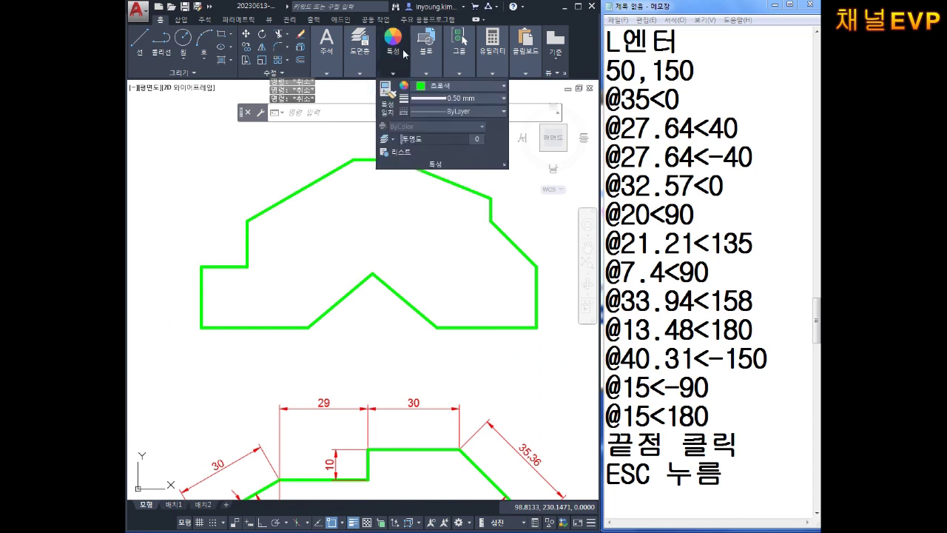
{"action": "left_click", "coordinate": [432, 89]}
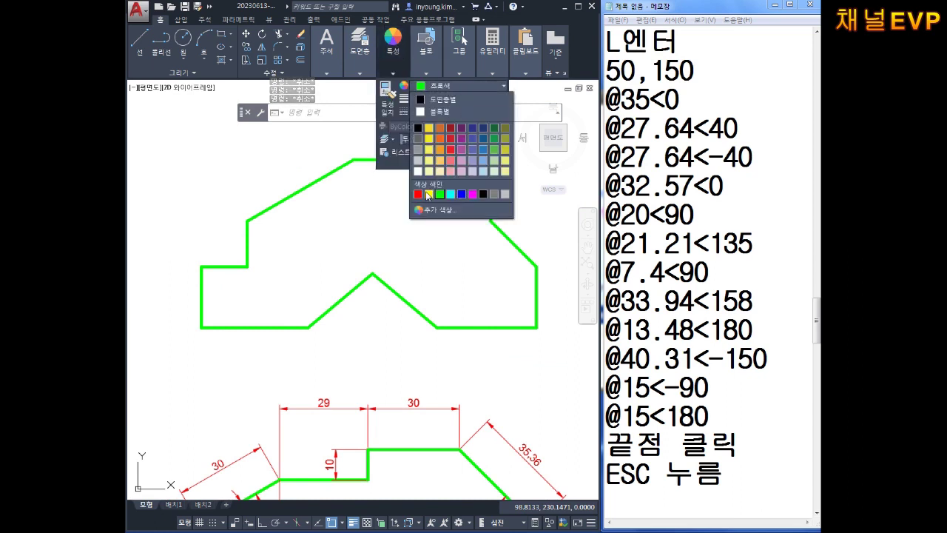
{"action": "left_click", "coordinate": [420, 193]}
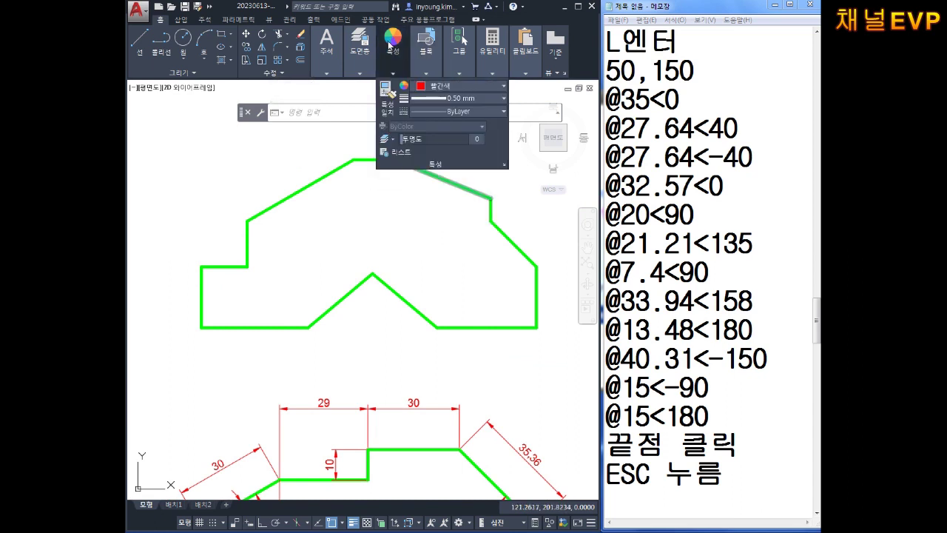
{"action": "left_click", "coordinate": [447, 96]}
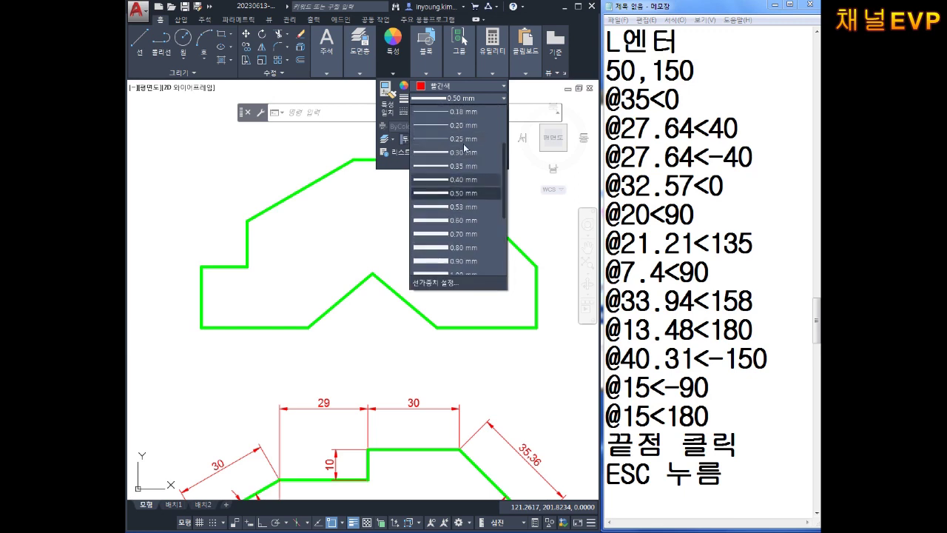
{"action": "left_click", "coordinate": [467, 151]}
{"action": "key", "text": "Escape"}
{"action": "key", "text": "Escape"}
{"action": "key", "text": "Escape"}
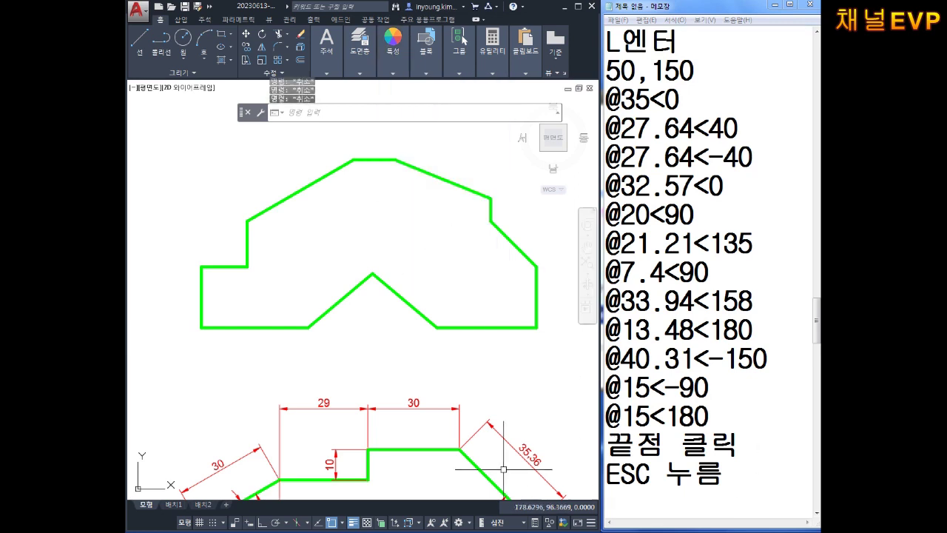
{"action": "middle_click_drag", "start_coordinate": [360, 245], "coordinate": [371, 251]}
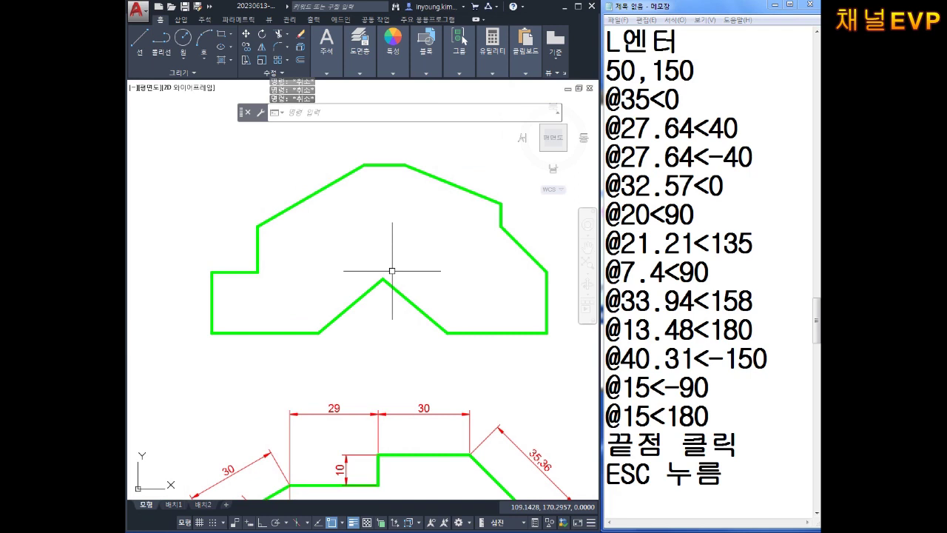
{"action": "type", "text": "ㅁ"}
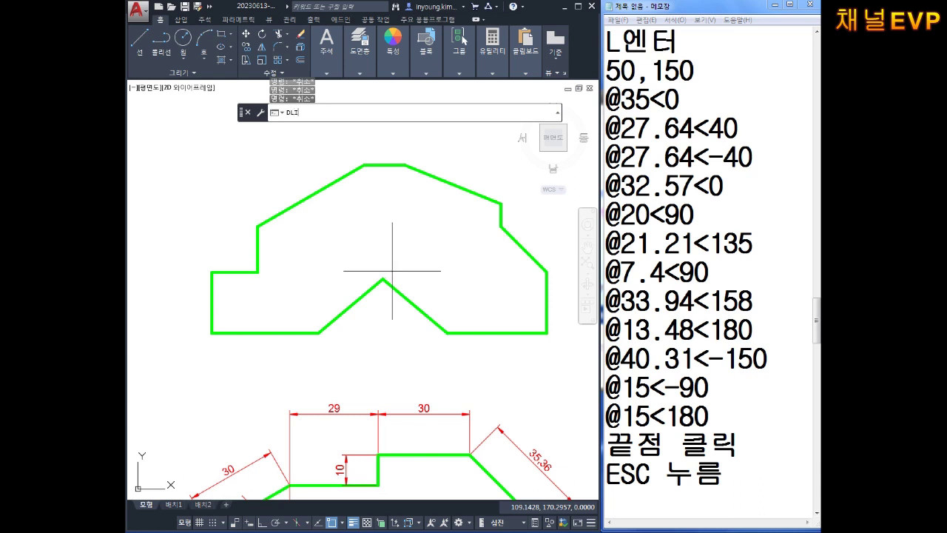
{"action": "key", "text": "Return"}
{"action": "key", "text": "Return"}
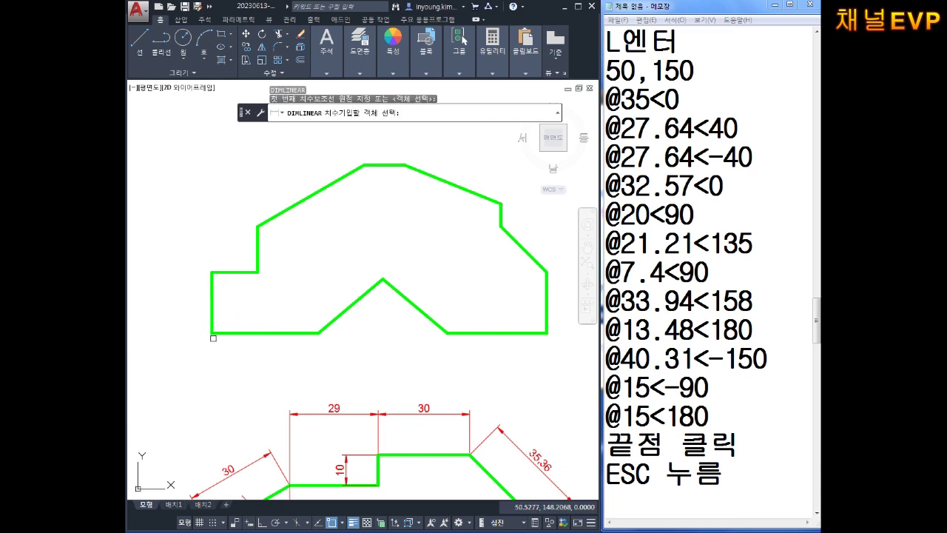
{"action": "key", "text": "Escape"}
{"action": "key", "text": "Return"}
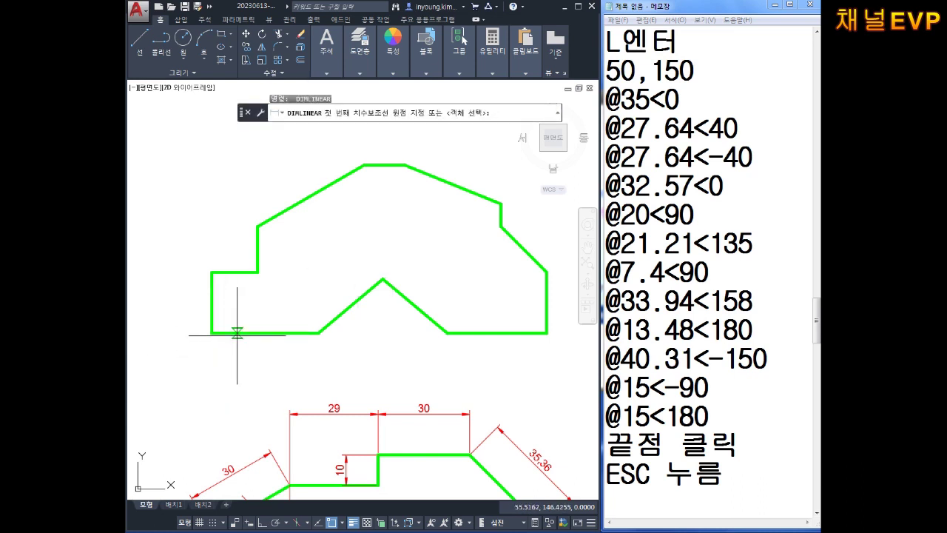
{"action": "left_click", "coordinate": [213, 333]}
{"action": "left_click", "coordinate": [319, 333]}
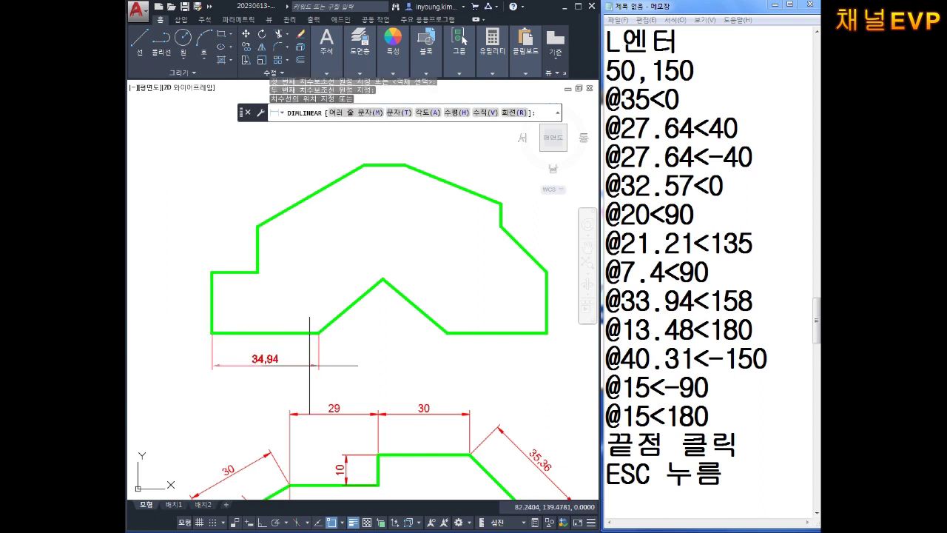
{"action": "left_click", "coordinate": [310, 364]}
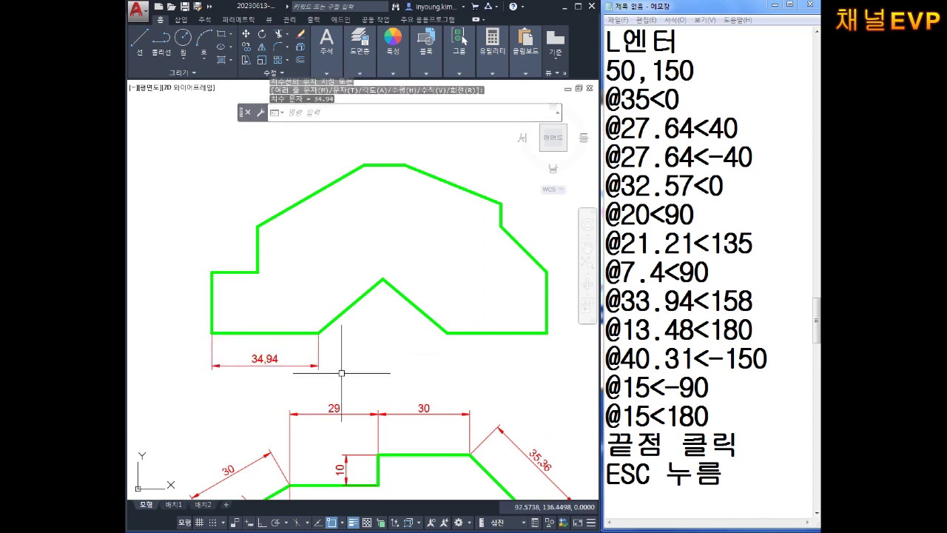
{"action": "left_click", "coordinate": [285, 363]}
{"action": "key", "text": "Delete"}
{"action": "scroll", "coordinate": [219, 332], "scroll_direction": "up", "scroll_amount": 2}
{"action": "key", "text": "Escape"}
{"action": "key", "text": "Escape"}
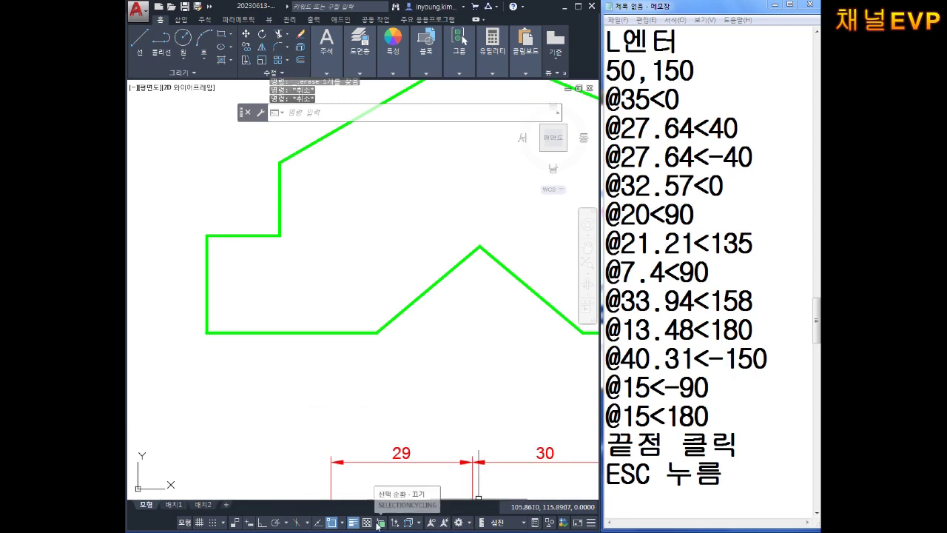
In Object Snap Settings, clear all modes, then enable Endpoint, Midpoint, Center, Node, Quadrant and Intersection.
{"action": "left_click", "coordinate": [345, 523]}
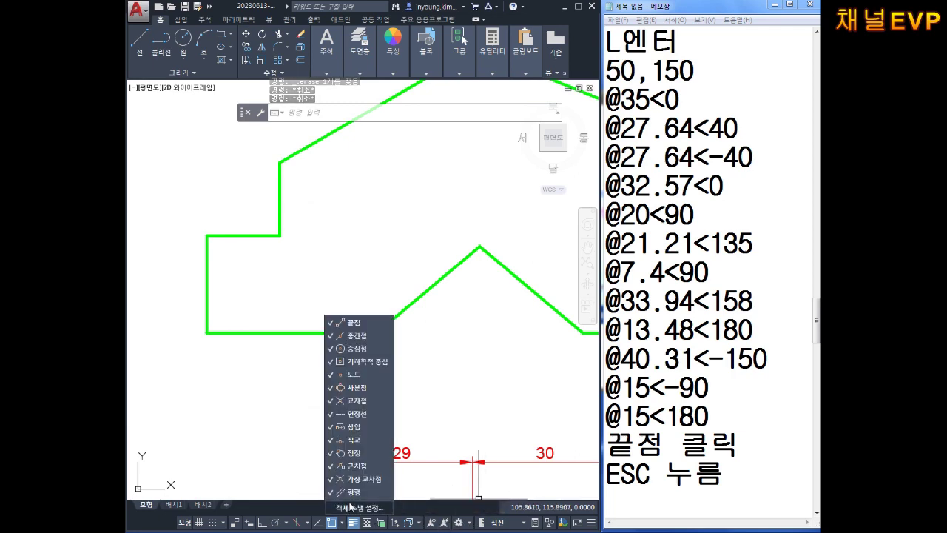
{"action": "left_click", "coordinate": [359, 507]}
{"action": "left_click", "coordinate": [516, 244]}
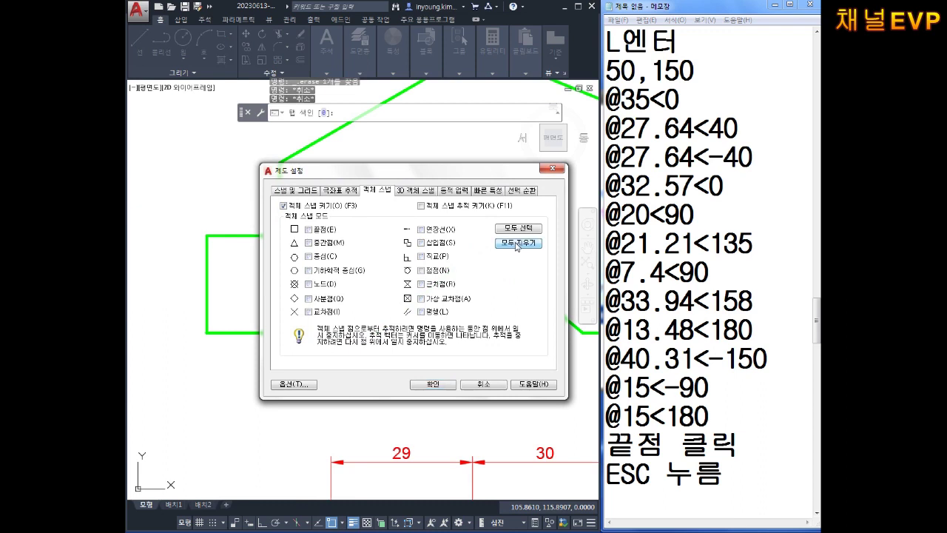
{"action": "left_click", "coordinate": [309, 230]}
{"action": "left_click", "coordinate": [309, 243]}
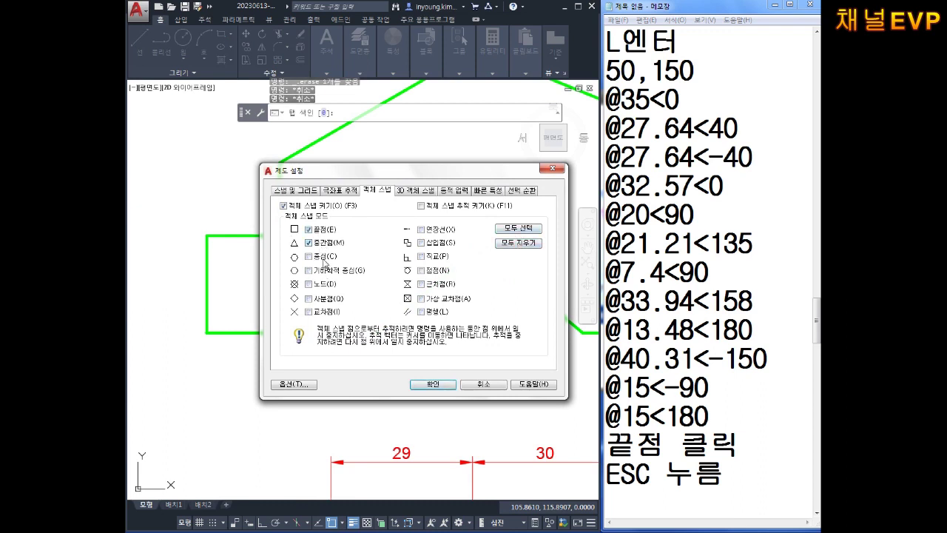
{"action": "left_click", "coordinate": [309, 284]}
{"action": "left_click", "coordinate": [309, 298]}
{"action": "left_click", "coordinate": [309, 312]}
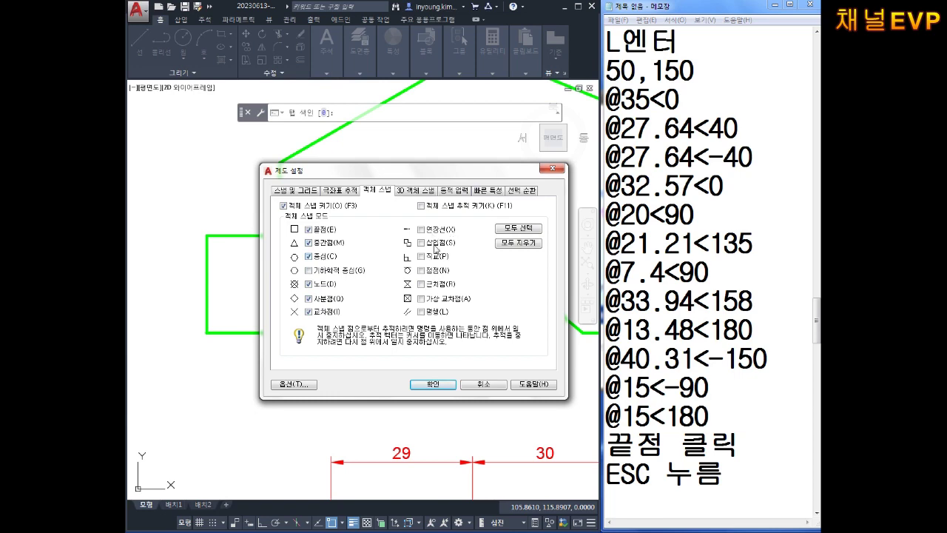
Confirm the snap settings and add the 35 linear dimension along the bottom edge.
{"action": "left_click", "coordinate": [432, 385]}
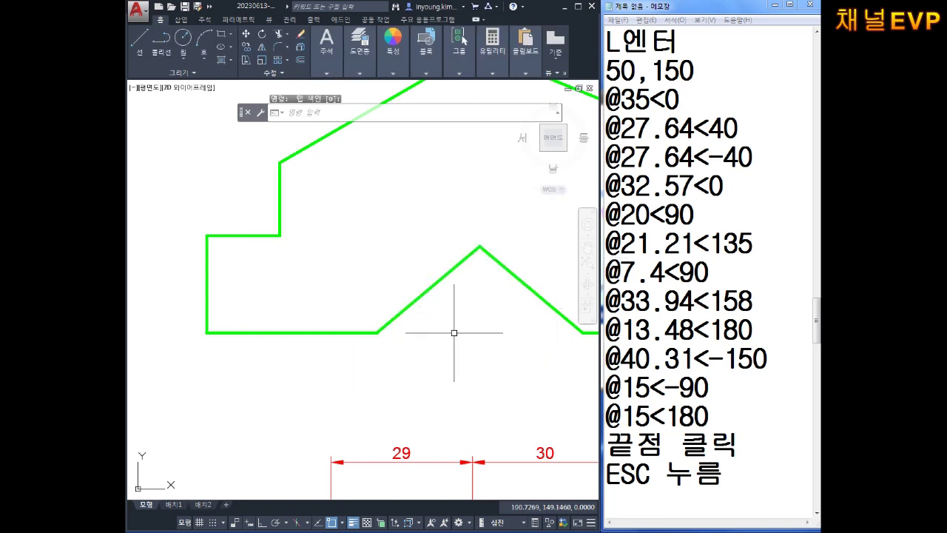
{"action": "key", "text": "Escape"}
{"action": "key", "text": "Escape"}
{"action": "type", "text": "DLI"}
{"action": "key", "text": "Return"}
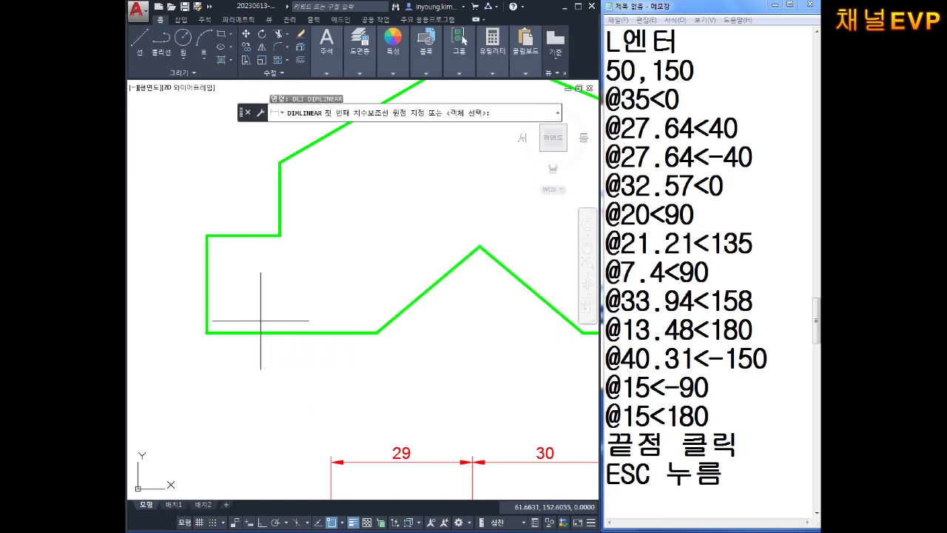
{"action": "left_click", "coordinate": [207, 332]}
{"action": "left_click", "coordinate": [377, 332]}
{"action": "left_click", "coordinate": [326, 373]}
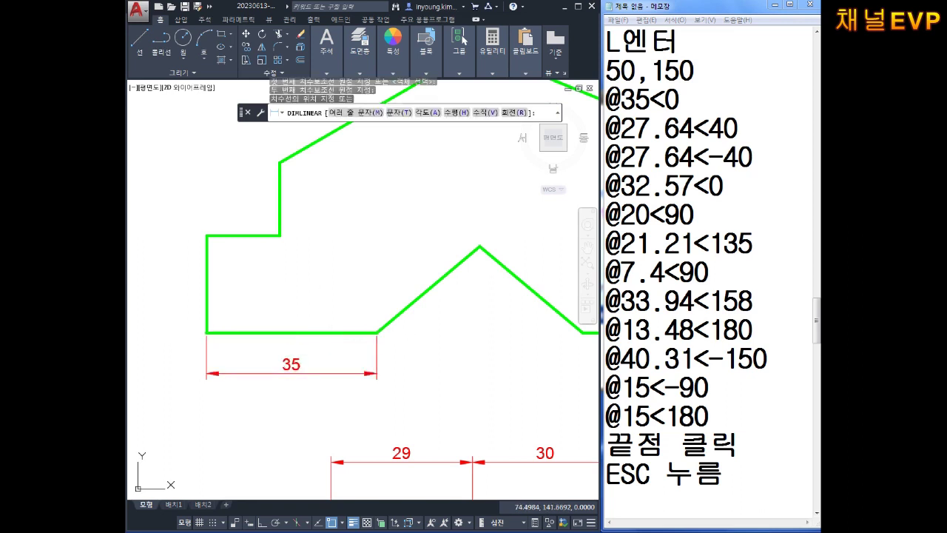
{"action": "scroll", "coordinate": [402, 317], "scroll_direction": "down", "scroll_amount": 3}
Add the 32.57 bottom dimension and the 20 dimension on the right vertical edge.
{"action": "key", "text": "Return"}
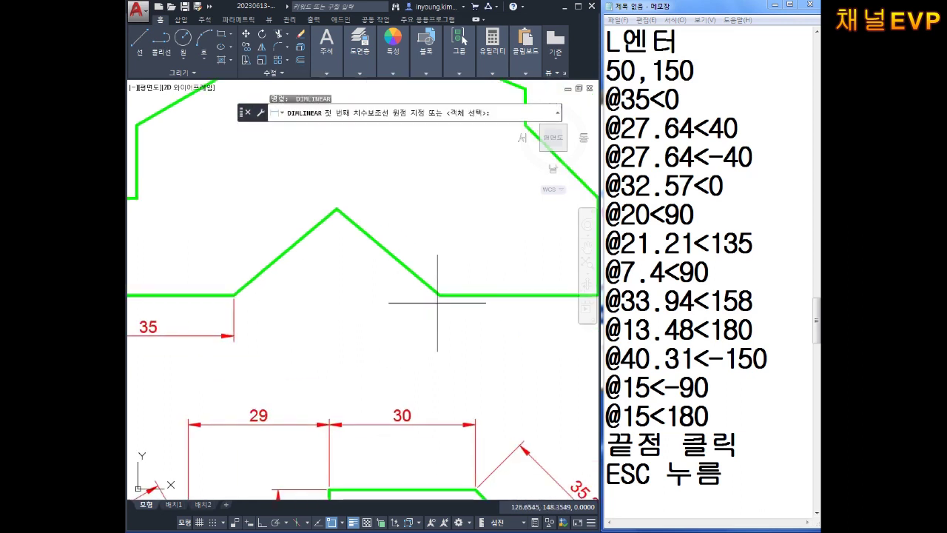
{"action": "left_click", "coordinate": [545, 334]}
{"action": "scroll", "coordinate": [391, 306], "scroll_direction": "down", "scroll_amount": 1}
{"action": "left_click", "coordinate": [430, 303]}
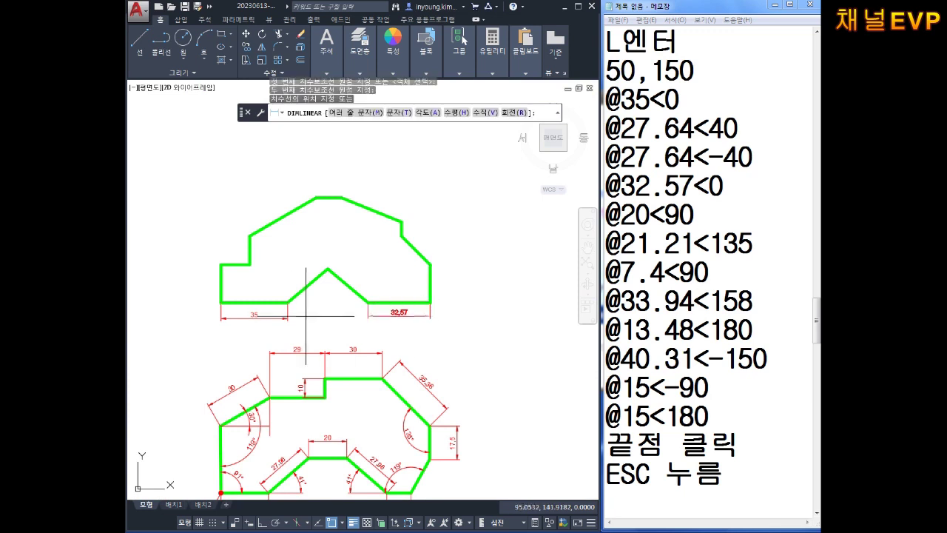
{"action": "left_click", "coordinate": [315, 316]}
{"action": "scroll", "coordinate": [454, 289], "scroll_direction": "up", "scroll_amount": 5}
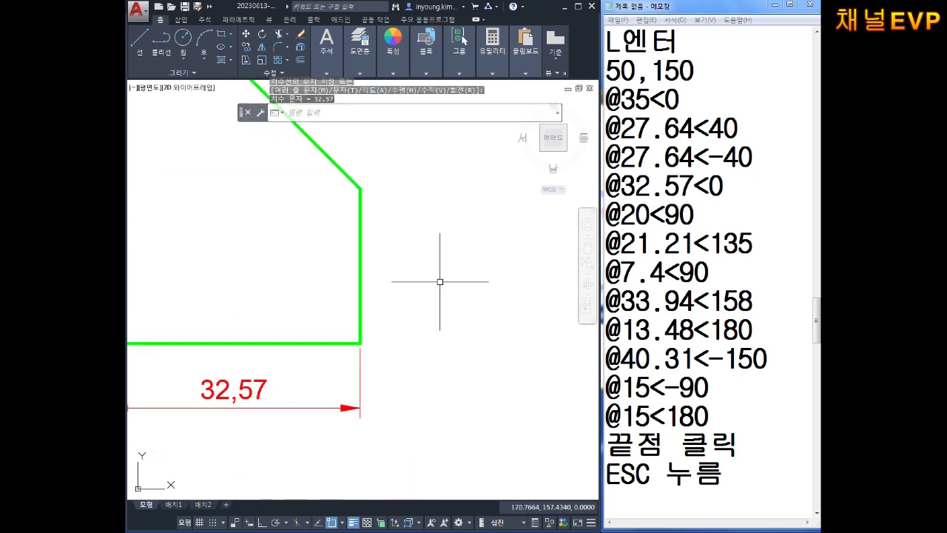
{"action": "key", "text": "Return"}
{"action": "left_click", "coordinate": [359, 188]}
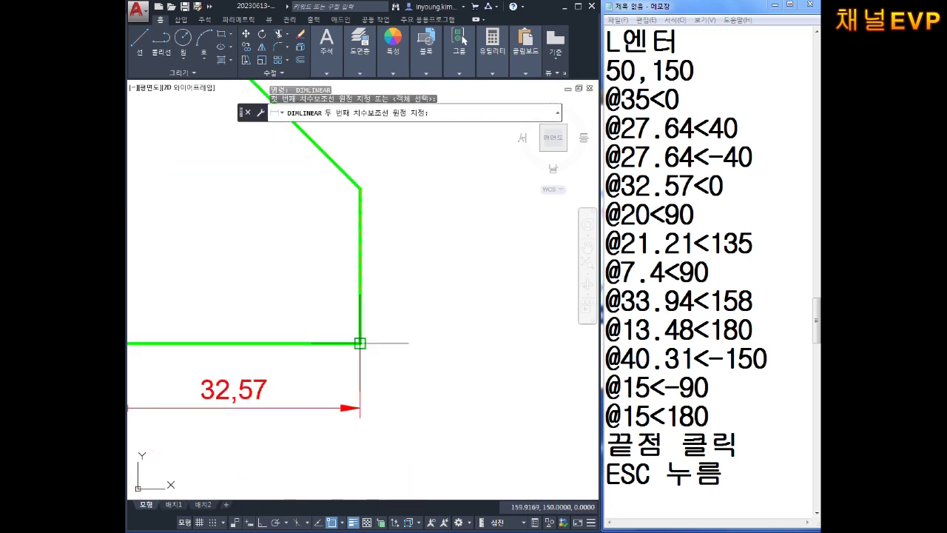
{"action": "left_click", "coordinate": [359, 343]}
{"action": "left_click", "coordinate": [449, 318]}
Delete the 32.57 dimension, then undo to restore it.
{"action": "middle_click_drag", "start_coordinate": [414, 324], "coordinate": [518, 311]}
{"action": "key", "text": "Escape"}
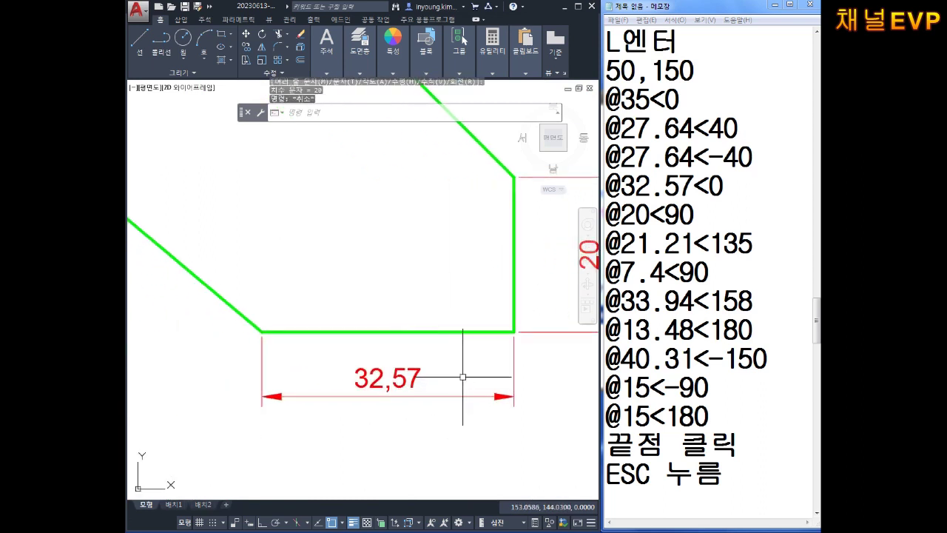
{"action": "left_click", "coordinate": [449, 396]}
{"action": "key", "text": "Delete"}
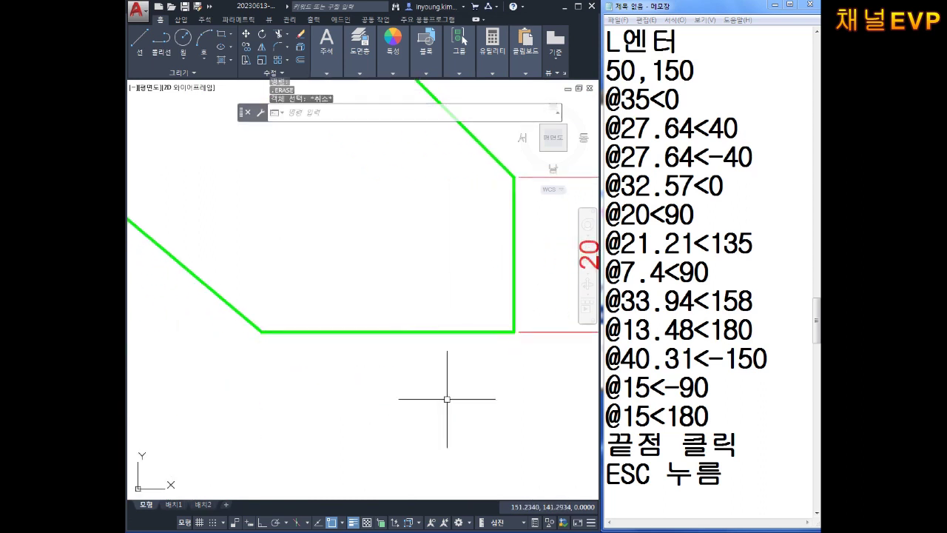
{"action": "key", "text": "Delete"}
{"action": "key", "text": "Escape"}
{"action": "type", "text": "u"}
{"action": "key", "text": "Return"}
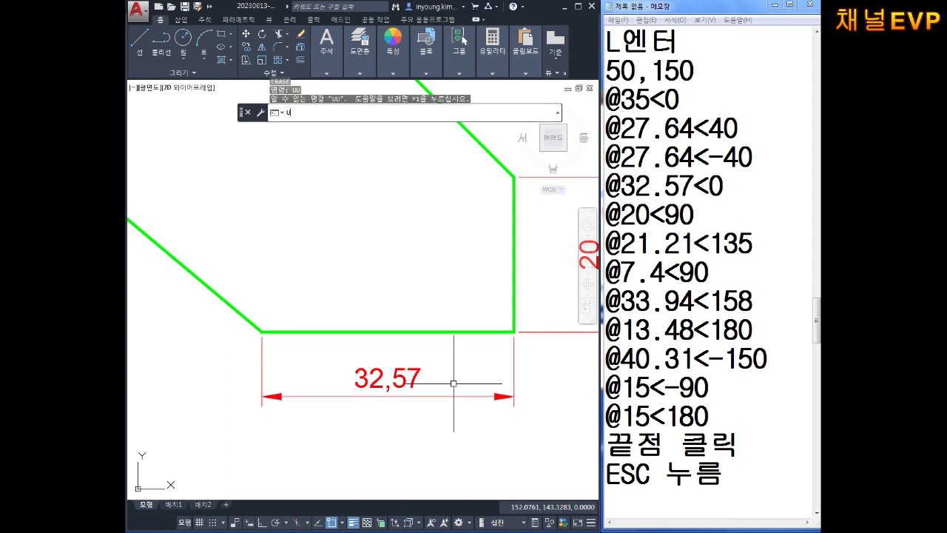
{"action": "key", "text": "Escape"}
{"action": "key", "text": "Escape"}
{"action": "key", "text": "Escape"}
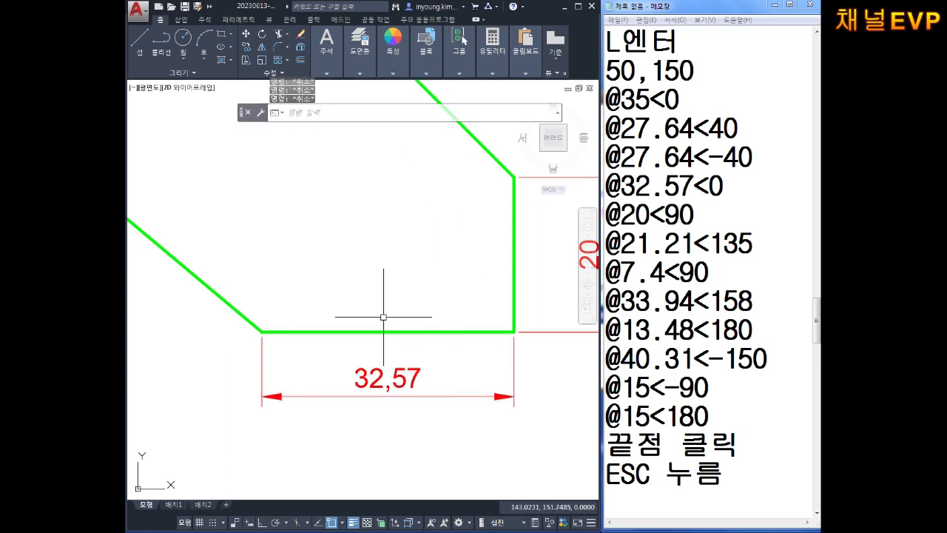
Add the 7.4 dimension on the short vertical edge and 13.48 on the top edge.
{"action": "middle_click_drag", "start_coordinate": [380, 313], "coordinate": [401, 270]}
{"action": "scroll", "coordinate": [400, 269], "scroll_direction": "down", "scroll_amount": 4}
{"action": "scroll", "coordinate": [375, 267], "scroll_direction": "up", "scroll_amount": 2}
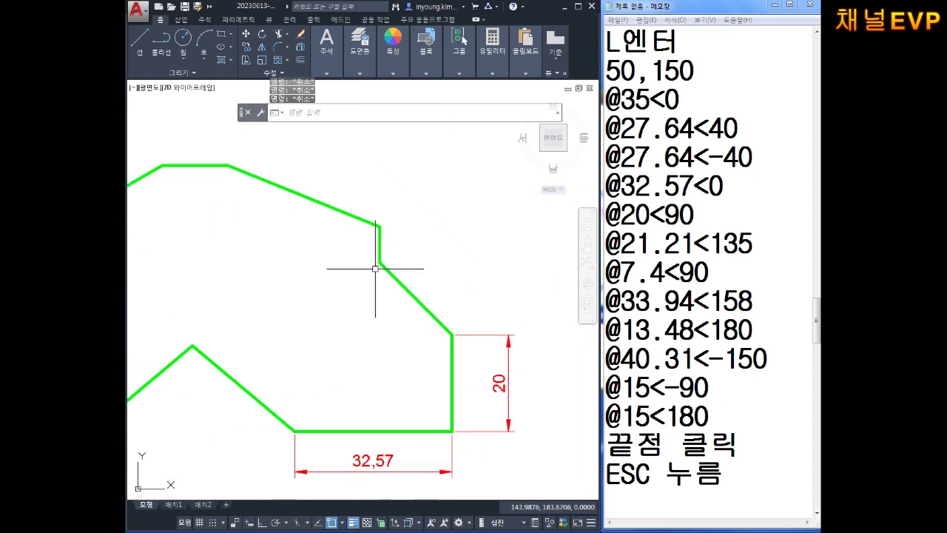
{"action": "type", "text": "ㅁ"}
{"action": "key", "text": "Return"}
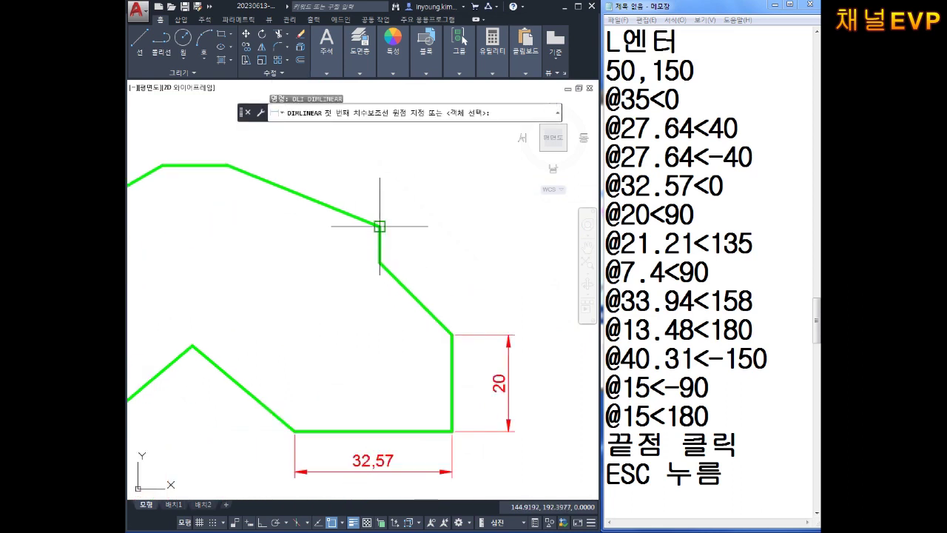
{"action": "left_click", "coordinate": [379, 225]}
{"action": "left_click", "coordinate": [379, 262]}
{"action": "left_click", "coordinate": [436, 235]}
{"action": "middle_click_drag", "start_coordinate": [370, 248], "coordinate": [416, 294]}
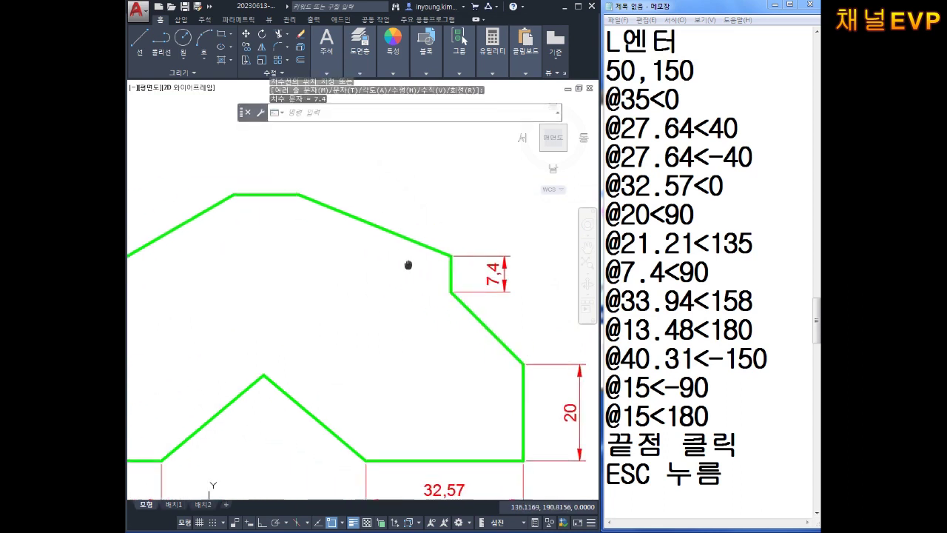
{"action": "key", "text": "Return"}
{"action": "left_click", "coordinate": [314, 228]}
{"action": "left_click", "coordinate": [314, 228]}
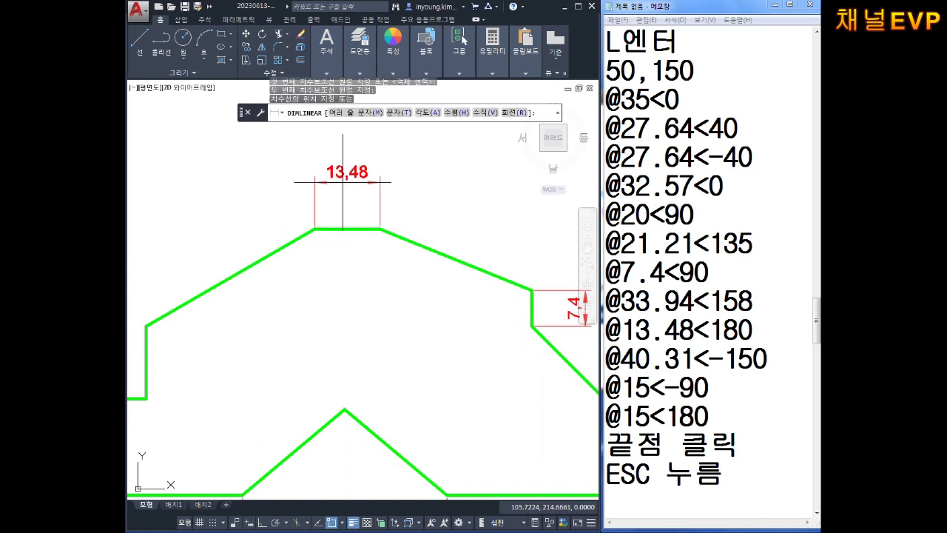
{"action": "left_click", "coordinate": [347, 169]}
Dimension the left step with vertical and horizontal 15 dimensions.
{"action": "mouse_move", "coordinate": [198, 301]}
{"action": "middle_mouse_down"}
{"action": "mouse_move", "coordinate": [271, 293]}
{"action": "mouse_move", "coordinate": [367, 231]}
{"action": "middle_mouse_up"}
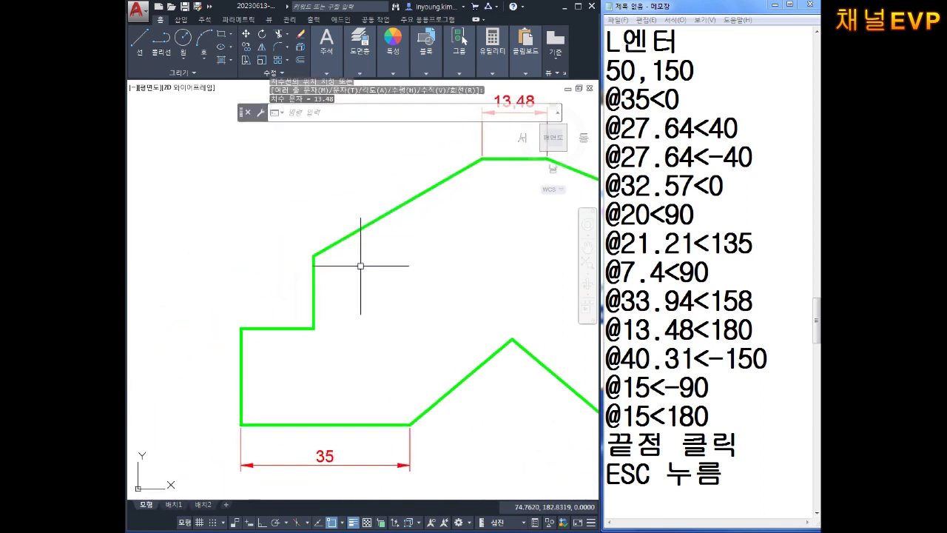
{"action": "key", "text": "Return"}
{"action": "left_click", "coordinate": [314, 255]}
{"action": "left_click", "coordinate": [314, 327]}
{"action": "left_click", "coordinate": [364, 296]}
{"action": "key", "text": "Return"}
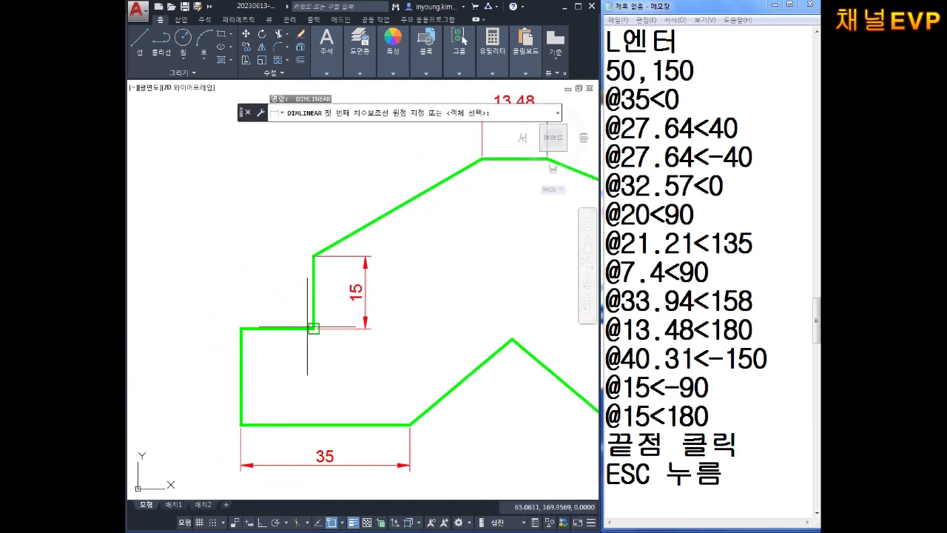
{"action": "left_click", "coordinate": [315, 328]}
{"action": "left_click", "coordinate": [241, 328]}
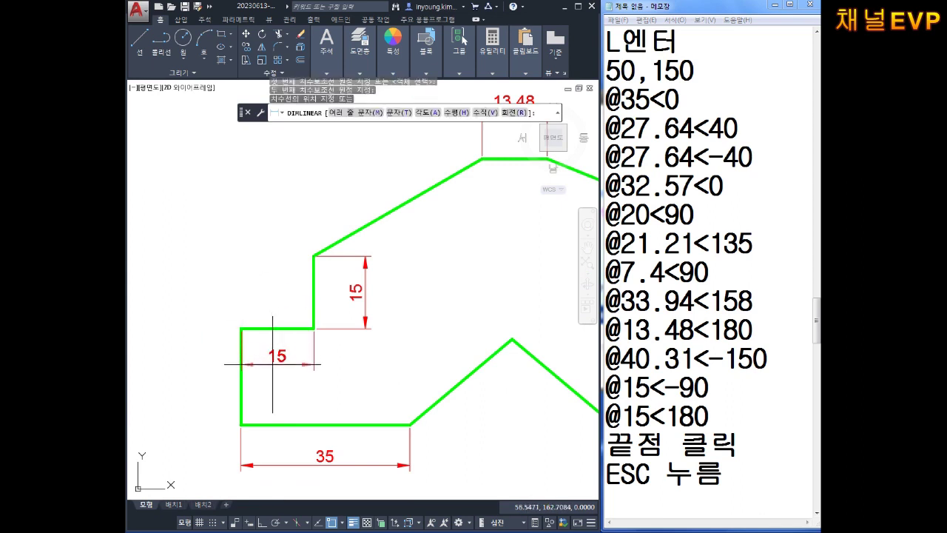
{"action": "left_click", "coordinate": [275, 363]}
{"action": "middle_click_drag", "start_coordinate": [382, 352], "coordinate": [339, 324]}
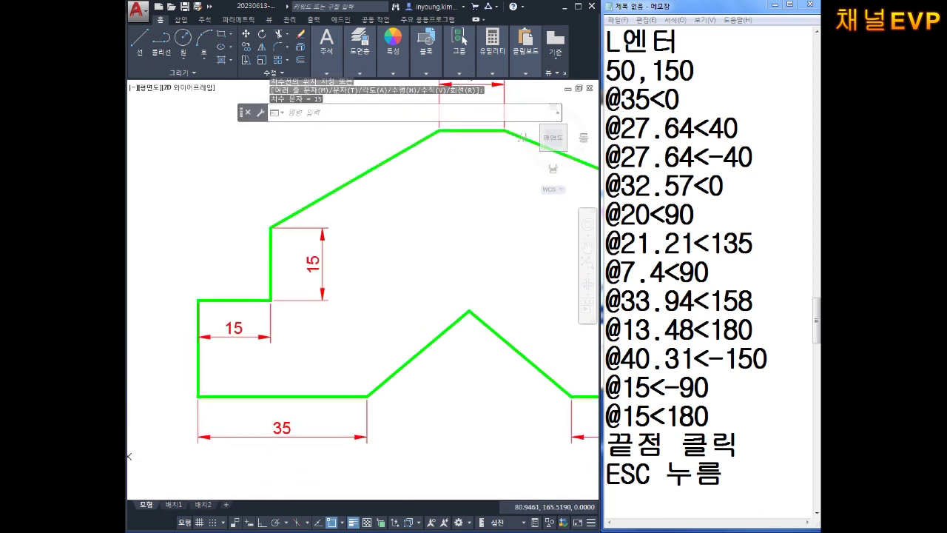
{"action": "key", "text": "Escape"}
{"action": "key", "text": "Escape"}
{"action": "key", "text": "Escape"}
Add 27.64 aligned dimensions to both slopes of the V-notch using DAL.
{"action": "type", "text": "ㅁ"}
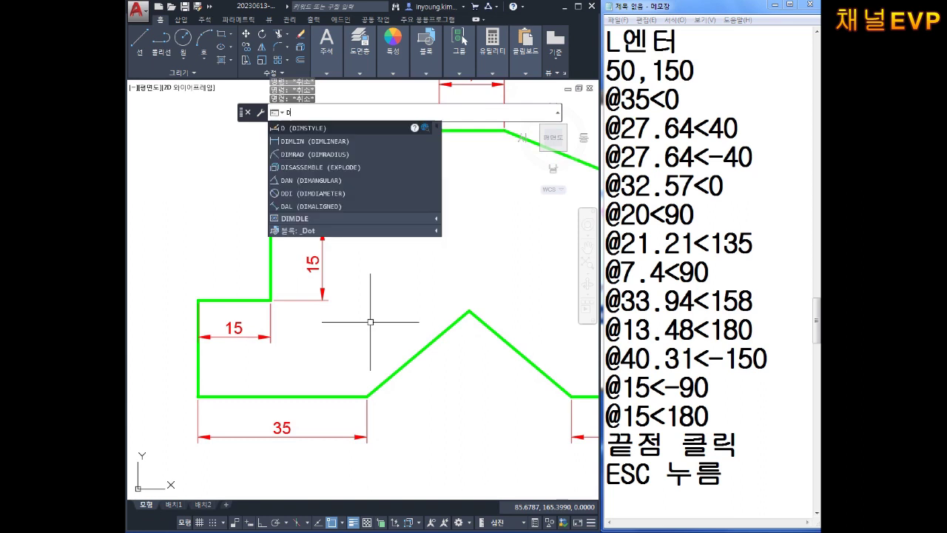
{"action": "type", "text": "dal"}
{"action": "key", "text": "Return"}
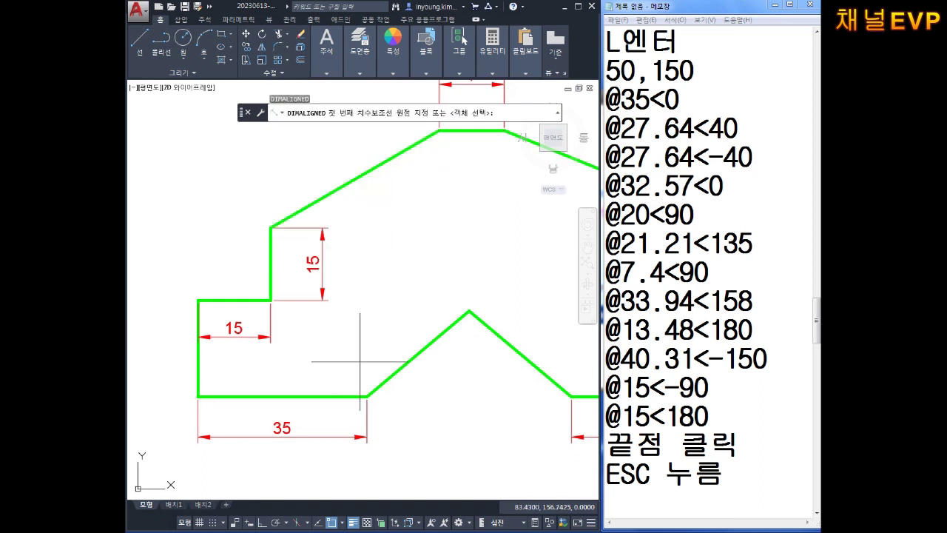
{"action": "left_click", "coordinate": [367, 396]}
{"action": "left_click", "coordinate": [469, 311]}
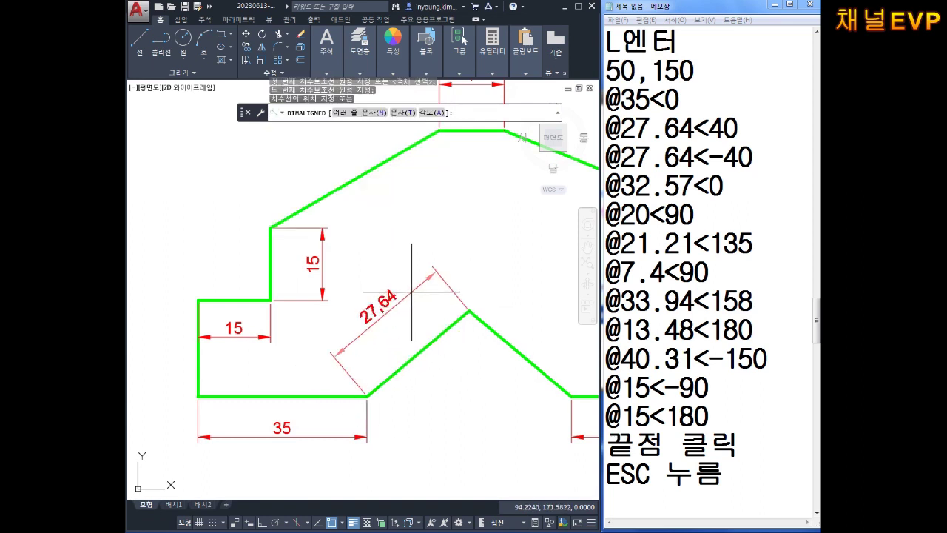
{"action": "left_click", "coordinate": [433, 291]}
{"action": "middle_click_drag", "start_coordinate": [486, 296], "coordinate": [389, 280]}
{"action": "key", "text": "Return"}
{"action": "left_click", "coordinate": [373, 295]}
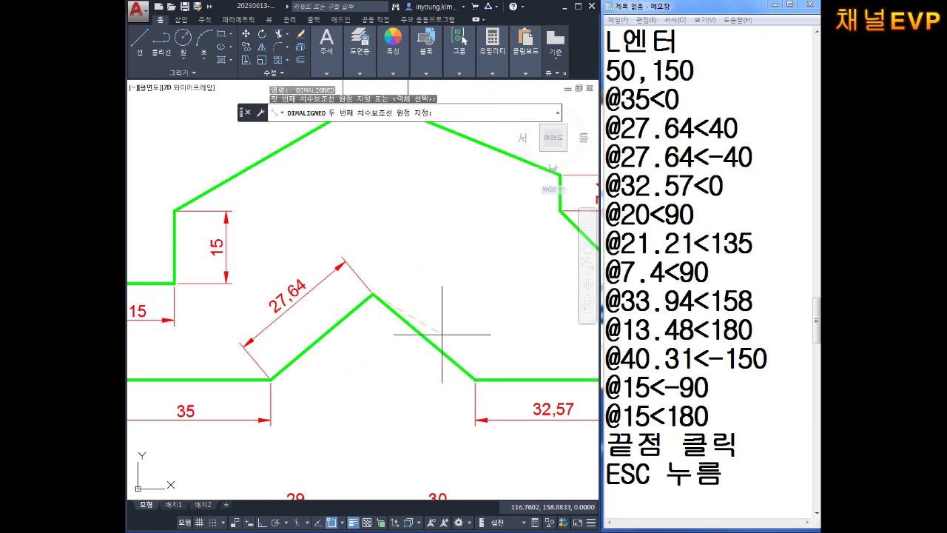
{"action": "left_click", "coordinate": [474, 379]}
{"action": "left_click", "coordinate": [490, 334]}
Add aligned dimensions 21.21 on the right diagonal and 33.94 on the long top slant.
{"action": "middle_click_drag", "start_coordinate": [491, 333], "coordinate": [317, 323]}
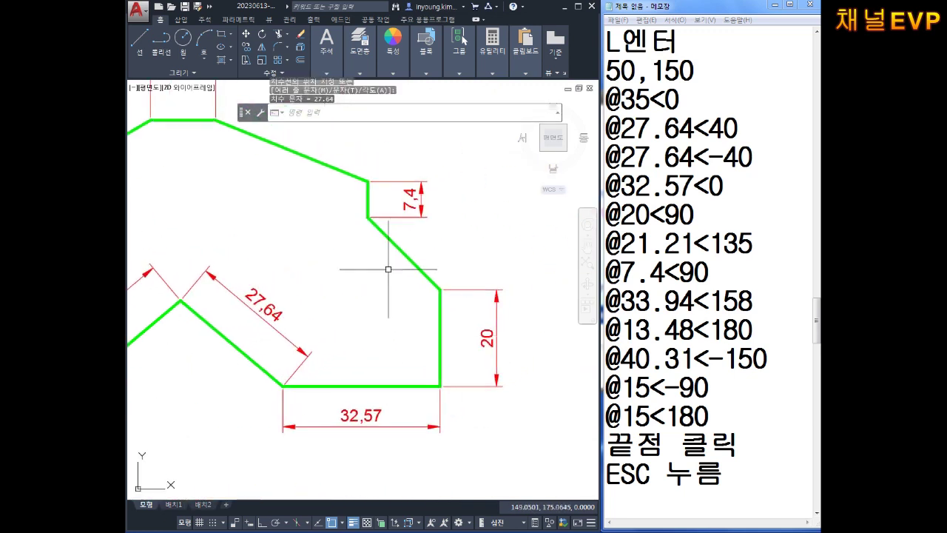
{"action": "middle_click_drag", "start_coordinate": [386, 269], "coordinate": [405, 340]}
{"action": "key", "text": "Return"}
{"action": "left_click", "coordinate": [404, 278]}
{"action": "left_click", "coordinate": [476, 350]}
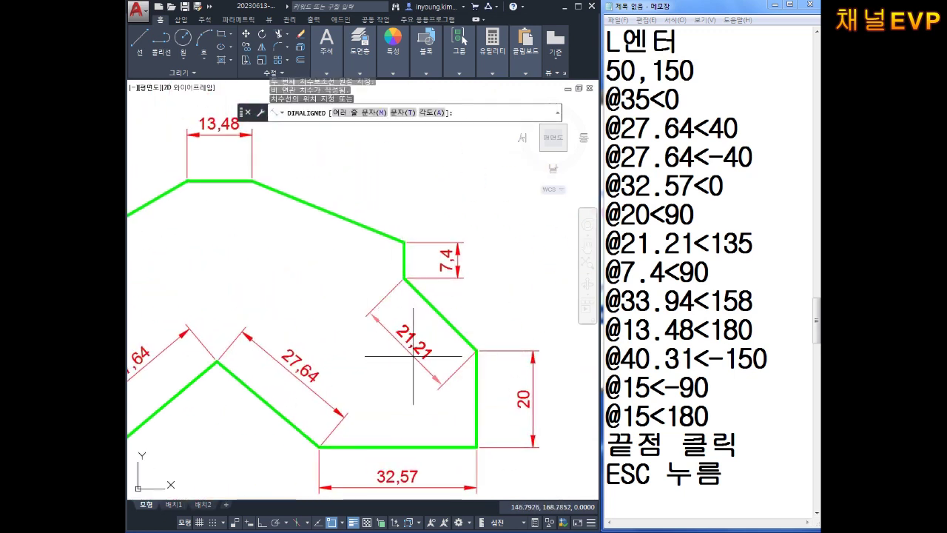
{"action": "left_click", "coordinate": [429, 368]}
{"action": "middle_click_drag", "start_coordinate": [405, 270], "coordinate": [482, 315]}
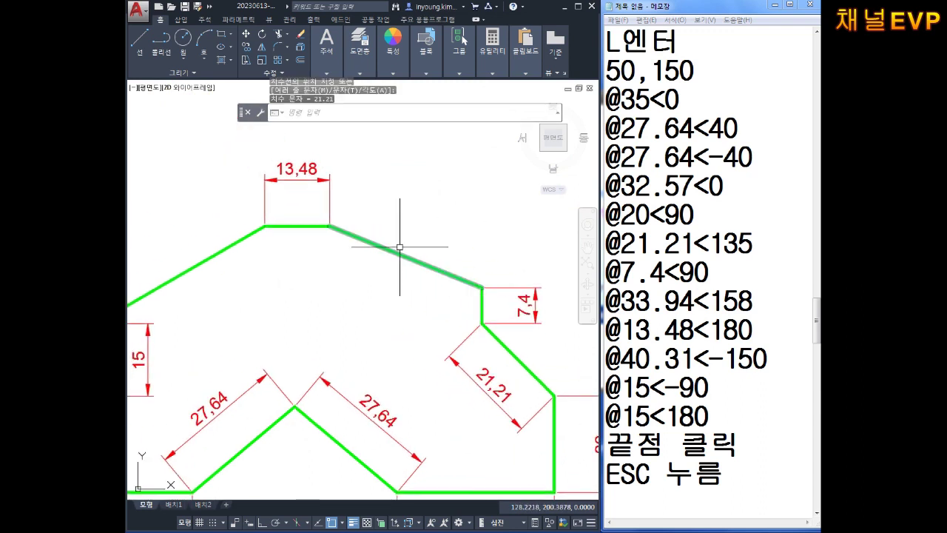
{"action": "key", "text": "Return"}
{"action": "left_click", "coordinate": [330, 226]}
{"action": "left_click", "coordinate": [482, 287]}
{"action": "left_click", "coordinate": [491, 205]}
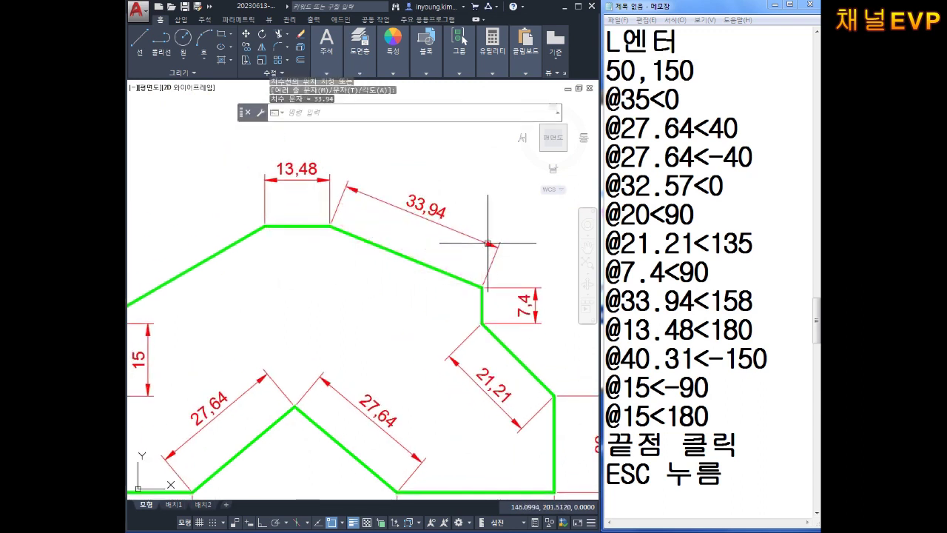
Add the 40.31 aligned dimension to the upper-left slope.
{"action": "middle_click_drag", "start_coordinate": [372, 253], "coordinate": [493, 262]}
{"action": "left_click", "coordinate": [446, 217]}
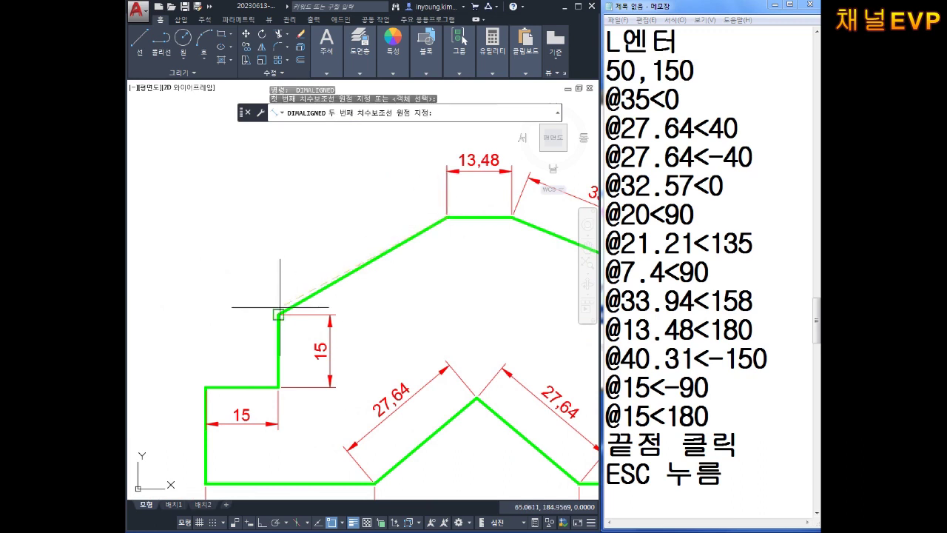
{"action": "left_click", "coordinate": [278, 314]}
{"action": "left_click", "coordinate": [296, 258]}
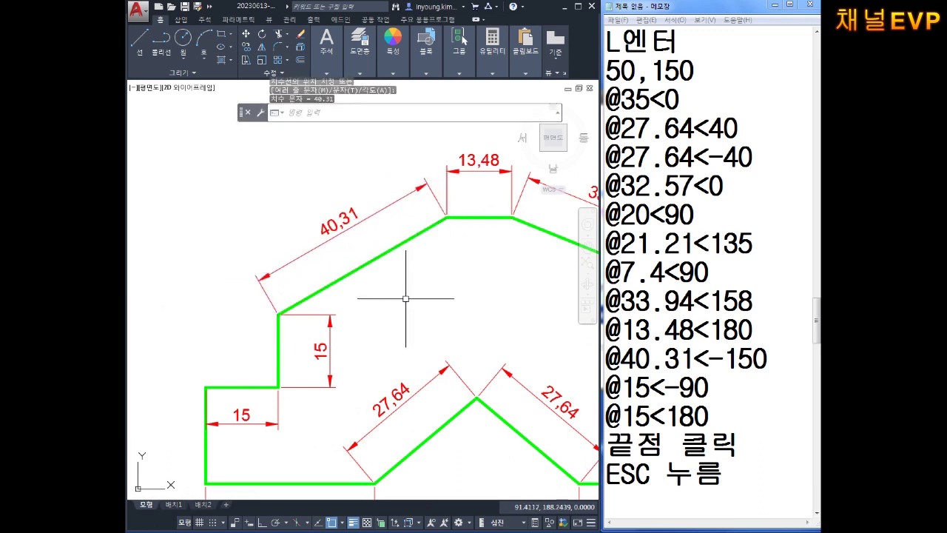
{"action": "middle_click_drag", "start_coordinate": [393, 299], "coordinate": [383, 287]}
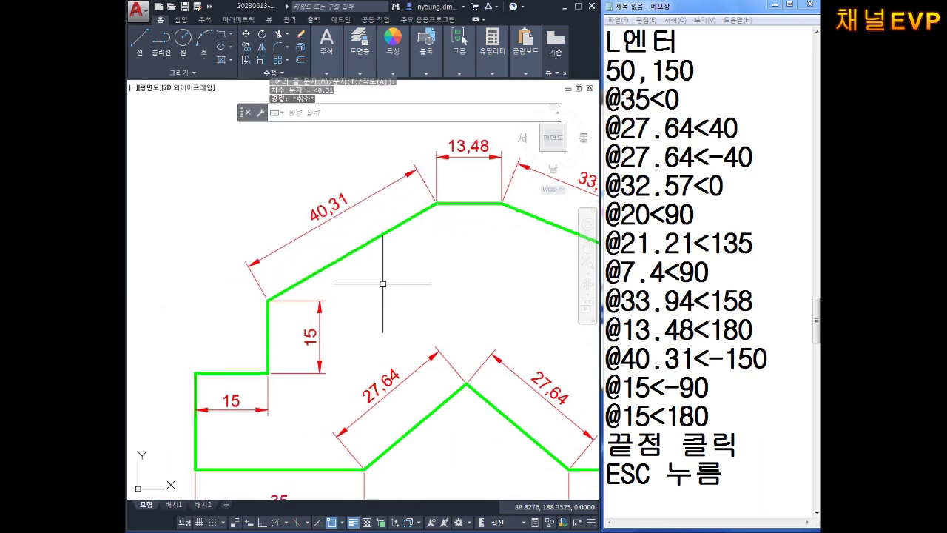
Add 40° angular dimensions on both sides of the V-notch using DAN.
{"action": "type", "text": "DAN"}
{"action": "key", "text": "Return"}
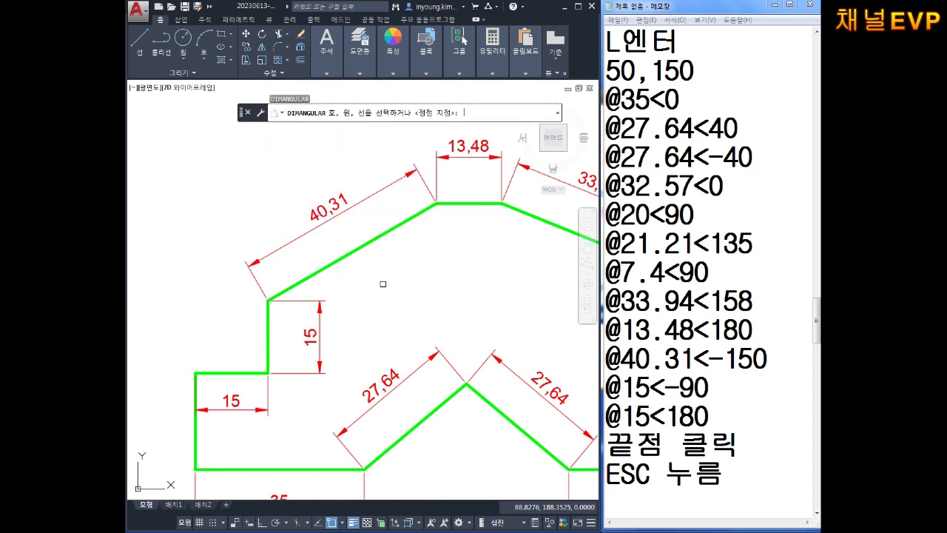
{"action": "middle_click_drag", "start_coordinate": [384, 440], "coordinate": [361, 319]}
{"action": "left_click", "coordinate": [366, 327]}
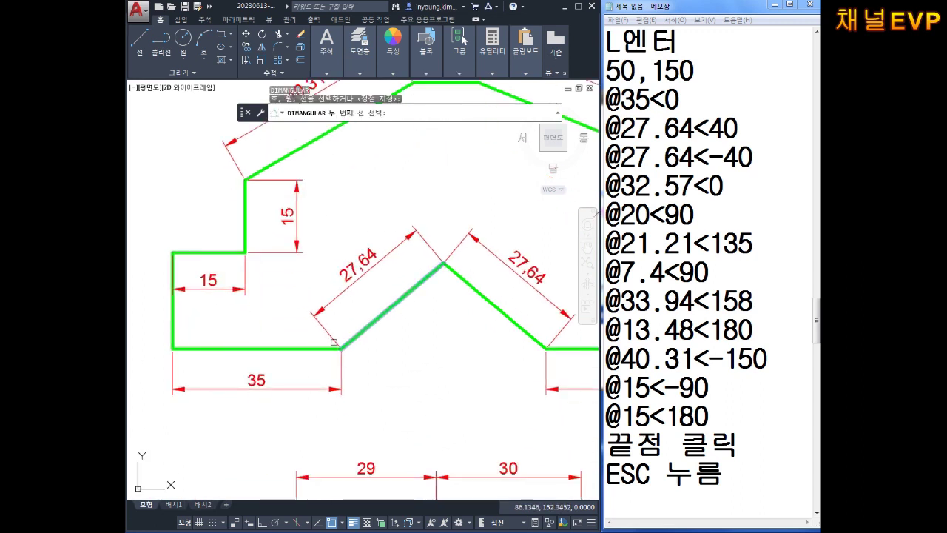
{"action": "left_click", "coordinate": [325, 348]}
{"action": "left_click", "coordinate": [403, 366]}
{"action": "key", "text": "Return"}
{"action": "left_click", "coordinate": [495, 309]}
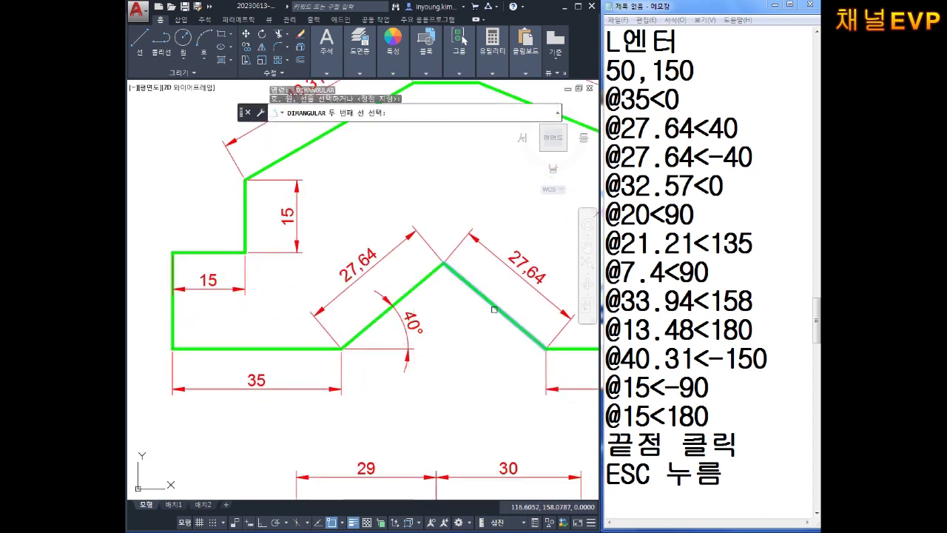
{"action": "left_click", "coordinate": [563, 349]}
{"action": "left_click", "coordinate": [490, 317]}
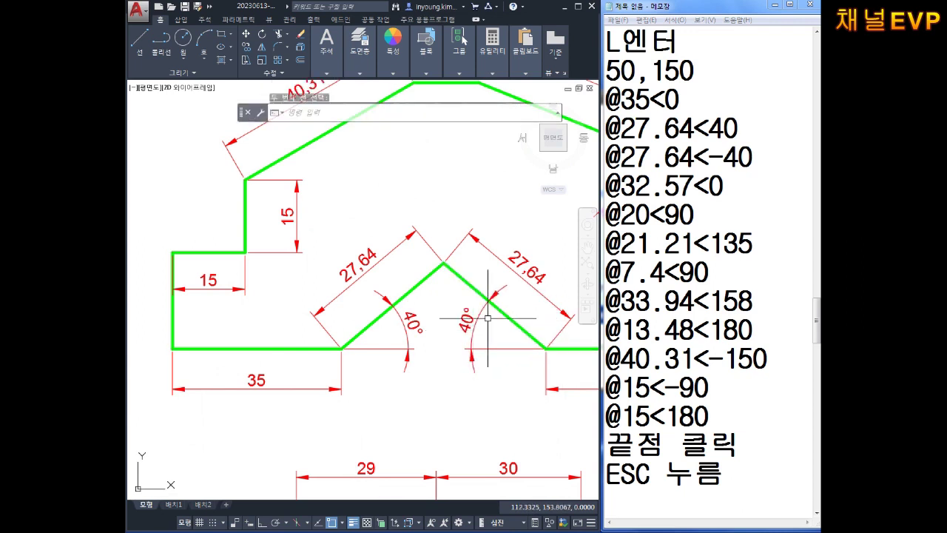
Add a 135° angle at the diagonal corner and 112° between the 33.94 and 7.4 edges.
{"action": "key", "text": "Return"}
{"action": "middle_click_drag", "start_coordinate": [535, 301], "coordinate": [408, 345]}
{"action": "left_click", "coordinate": [540, 260]}
{"action": "left_click", "coordinate": [575, 333]}
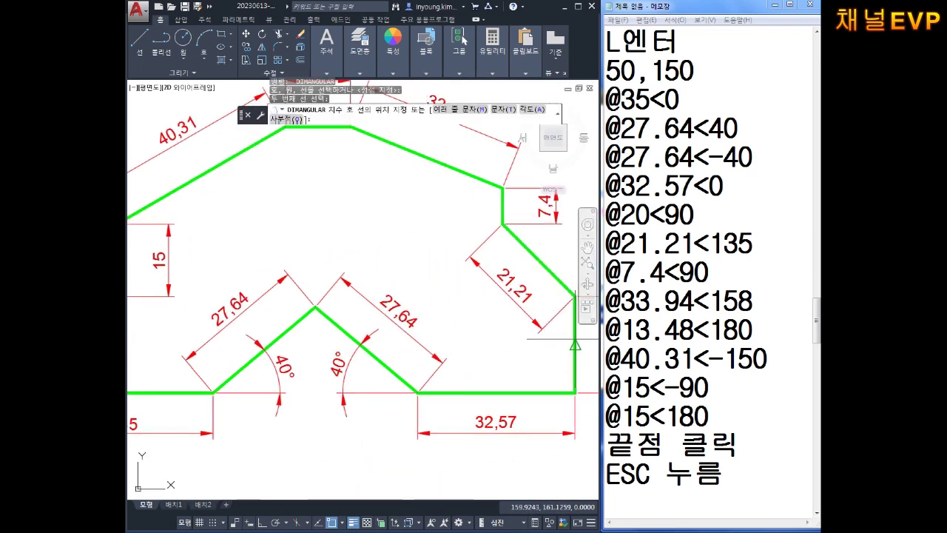
{"action": "left_click", "coordinate": [516, 350]}
{"action": "middle_click_drag", "start_coordinate": [516, 350], "coordinate": [562, 430]}
{"action": "key", "text": "Return"}
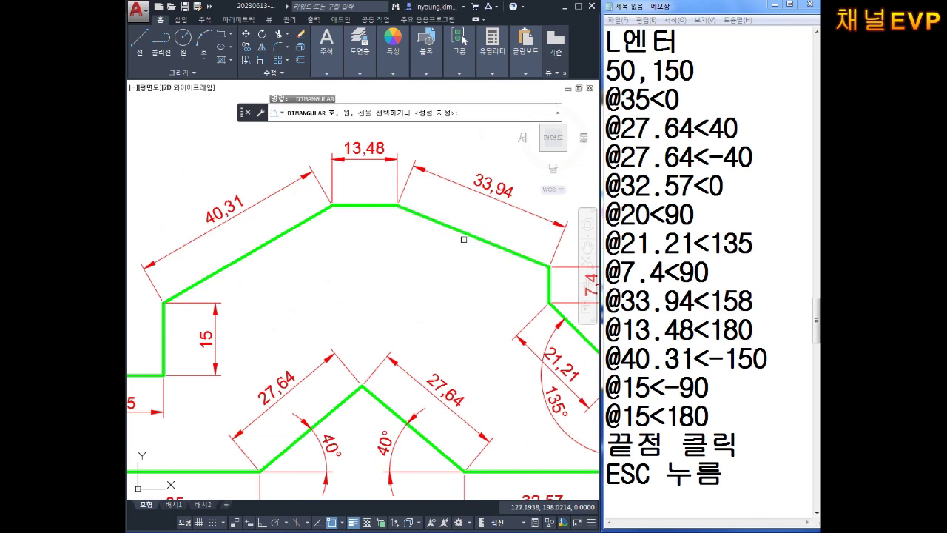
{"action": "left_click", "coordinate": [500, 250]}
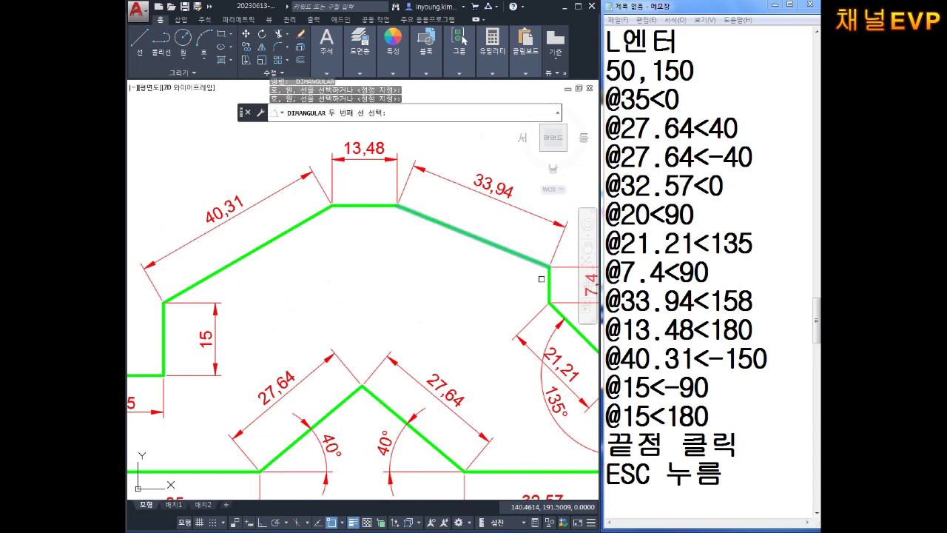
{"action": "left_click", "coordinate": [549, 282]}
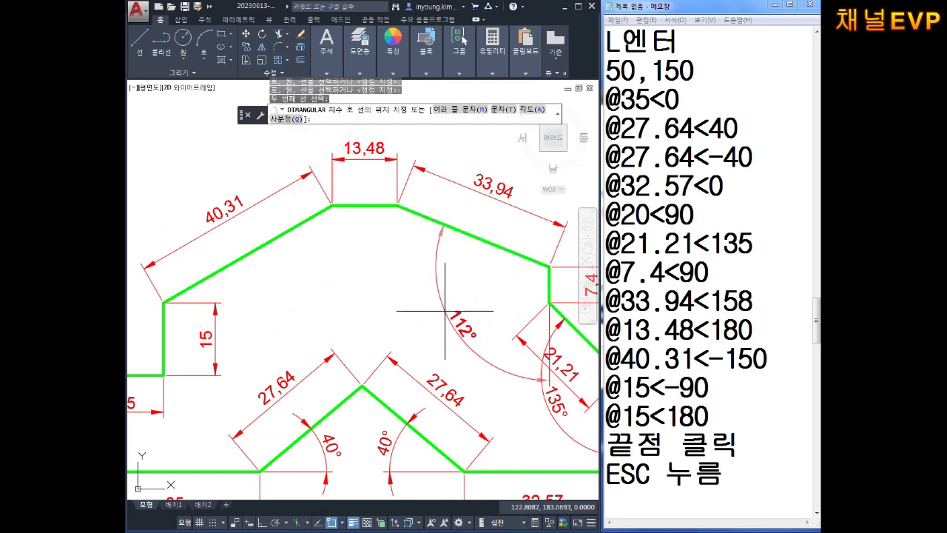
{"action": "left_click", "coordinate": [482, 321]}
{"action": "middle_click_drag", "start_coordinate": [529, 308], "coordinate": [386, 261]}
Move the 21.21 dimension outside the diagonal corner.
{"action": "key", "text": "Escape"}
{"action": "key", "text": "Escape"}
{"action": "left_click", "coordinate": [413, 347]}
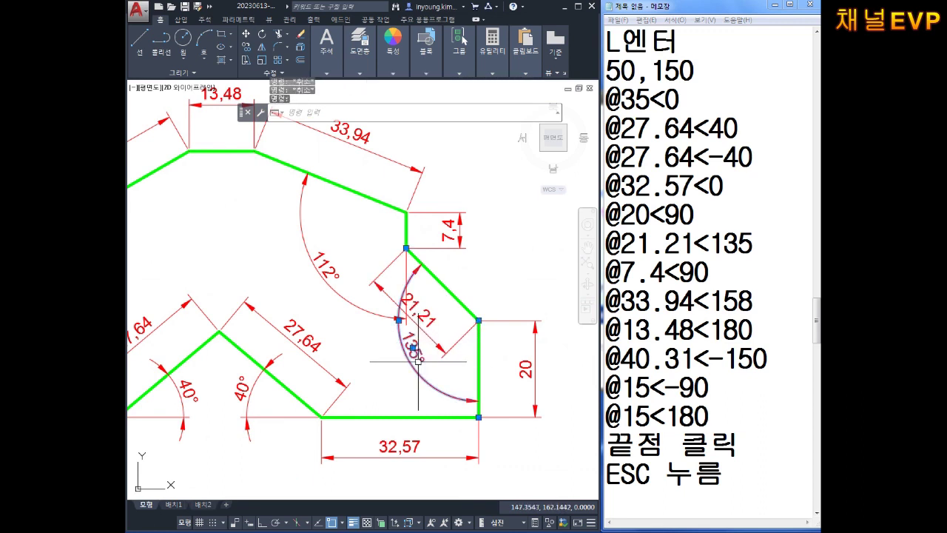
{"action": "left_click", "coordinate": [413, 347]}
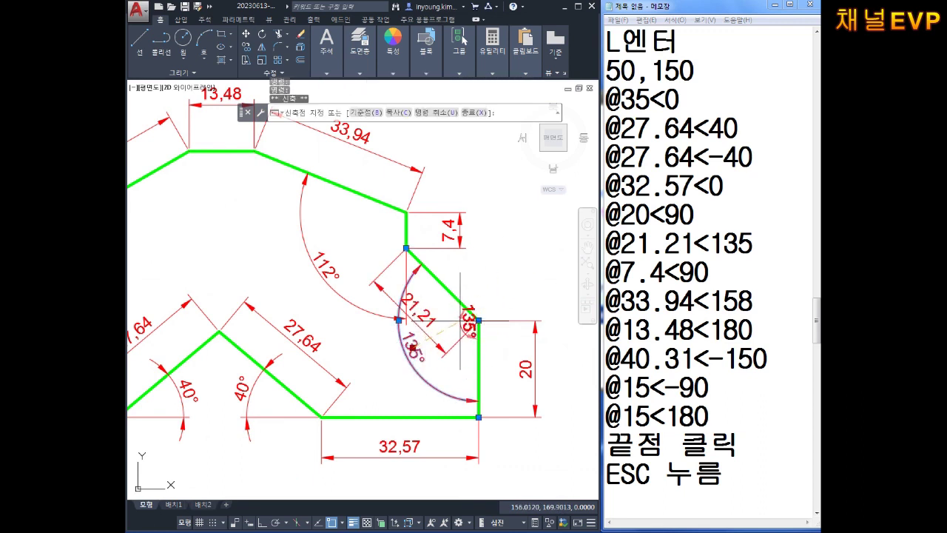
{"action": "key", "text": "Escape"}
{"action": "key", "text": "Escape"}
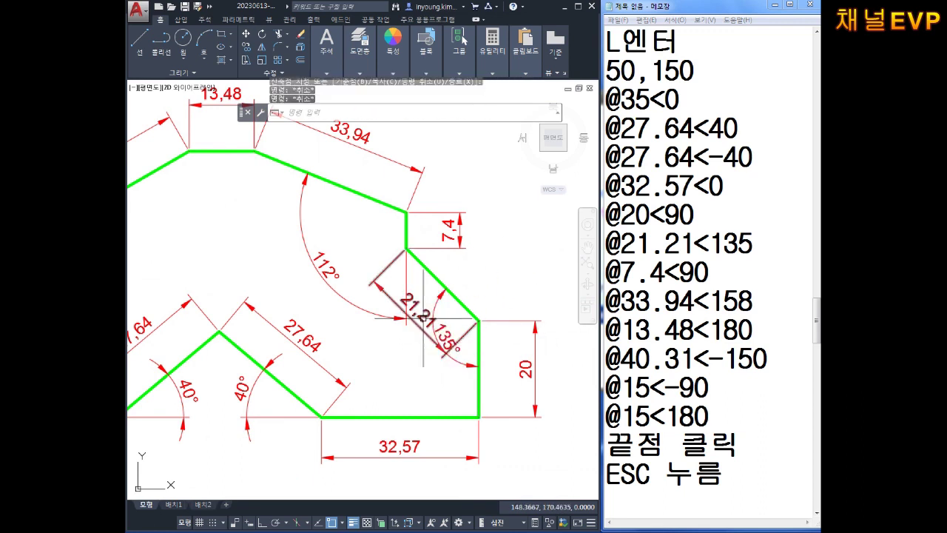
{"action": "left_click", "coordinate": [425, 318]}
{"action": "left_click", "coordinate": [445, 353]}
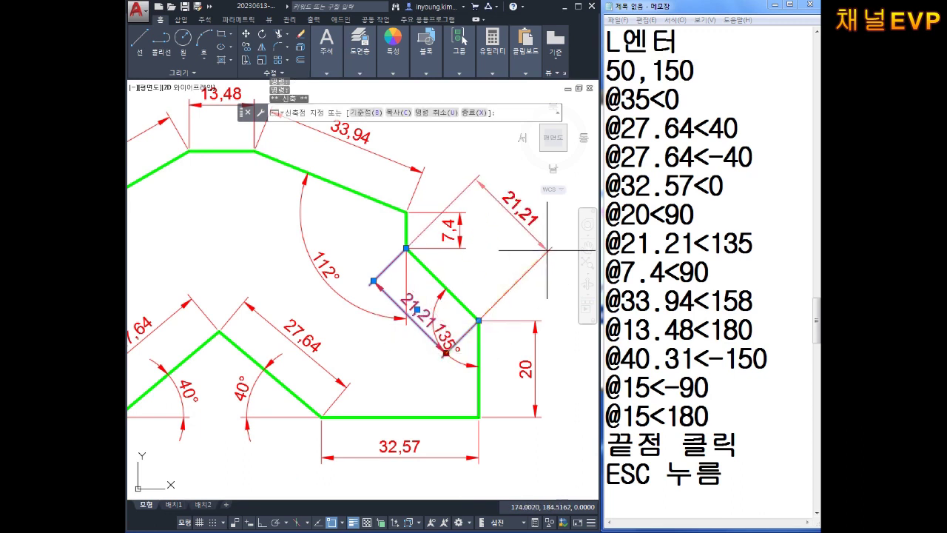
{"action": "left_click", "coordinate": [547, 252]}
{"action": "middle_click_drag", "start_coordinate": [196, 129], "coordinate": [328, 222]}
{"action": "middle_click_drag", "start_coordinate": [338, 281], "coordinate": [408, 232]}
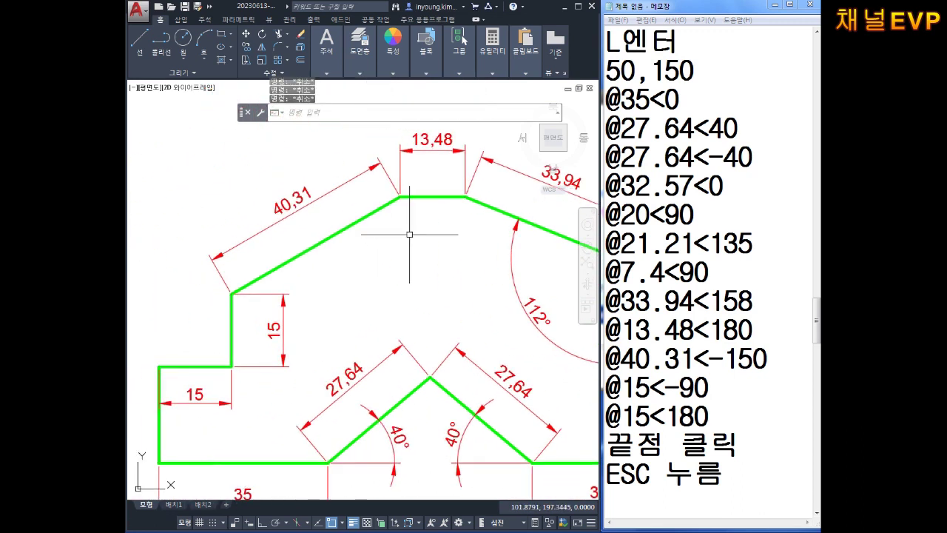
Add a 150° angle between the 40.31 slope and 13.48 top edge, then zoom out to both shapes.
{"action": "key", "text": "Return"}
{"action": "left_click", "coordinate": [422, 199]}
{"action": "left_click", "coordinate": [363, 218]}
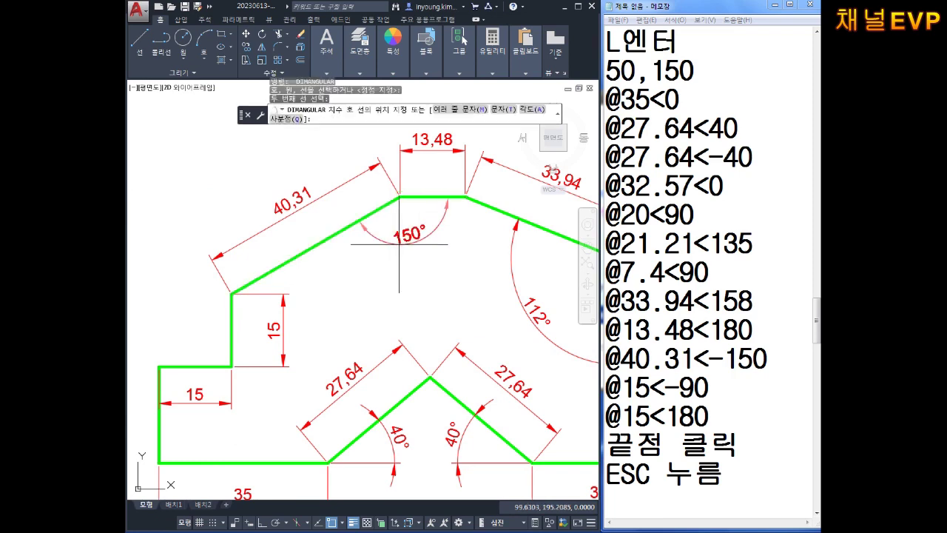
{"action": "left_click", "coordinate": [406, 244]}
{"action": "middle_click_drag", "start_coordinate": [361, 330], "coordinate": [434, 260]}
{"action": "scroll", "coordinate": [433, 222], "scroll_direction": "down", "scroll_amount": 1}
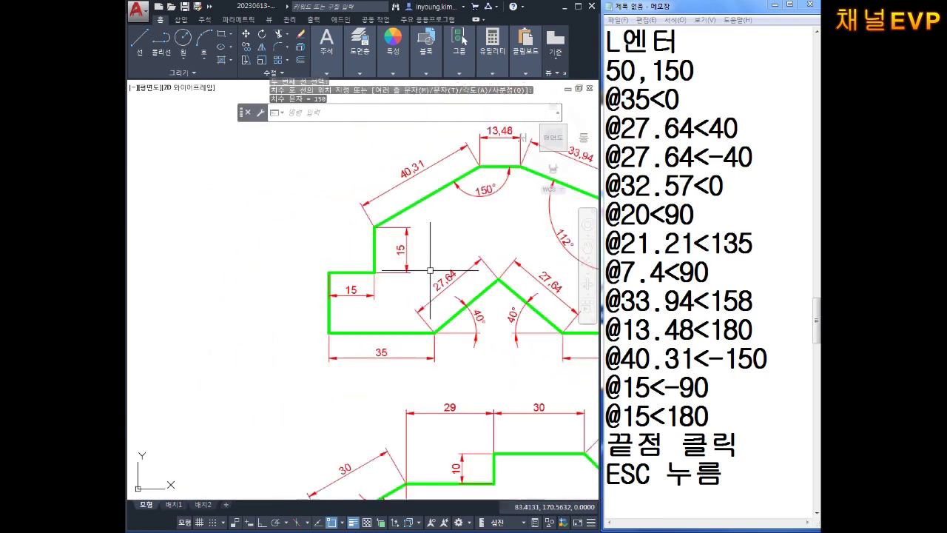
{"action": "scroll", "coordinate": [434, 233], "scroll_direction": "down", "scroll_amount": 2}
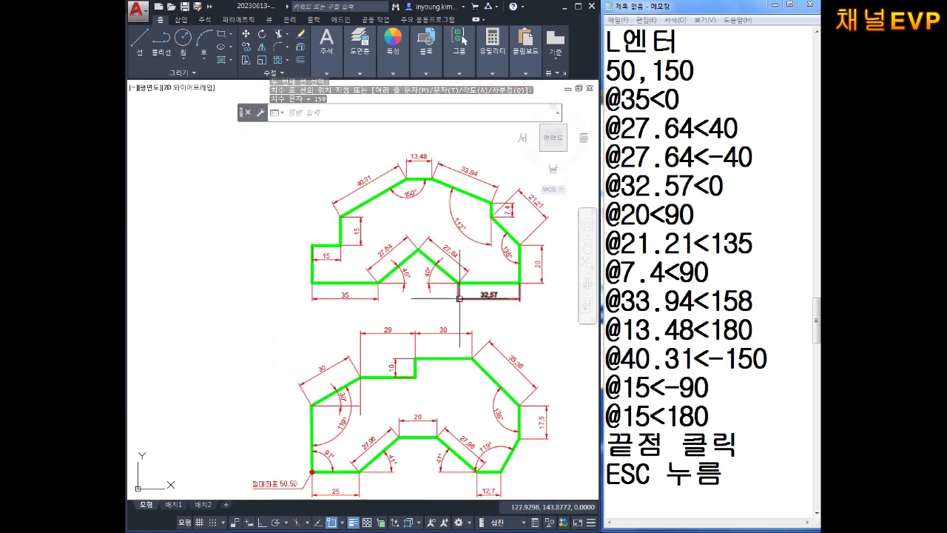
{"action": "middle_click_drag", "start_coordinate": [448, 296], "coordinate": [476, 269]}
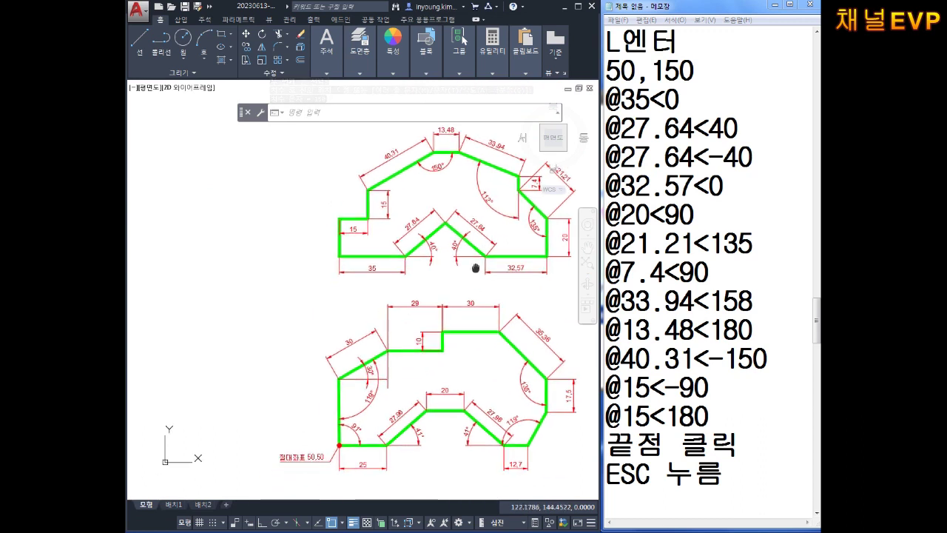
{"action": "key", "text": "Escape"}
{"action": "key", "text": "Escape"}
Draw a leader from the shape's lower-left corner with the note '절대좌표 50,150'.
{"action": "type", "text": "dleader"}
{"action": "key", "text": "Return"}
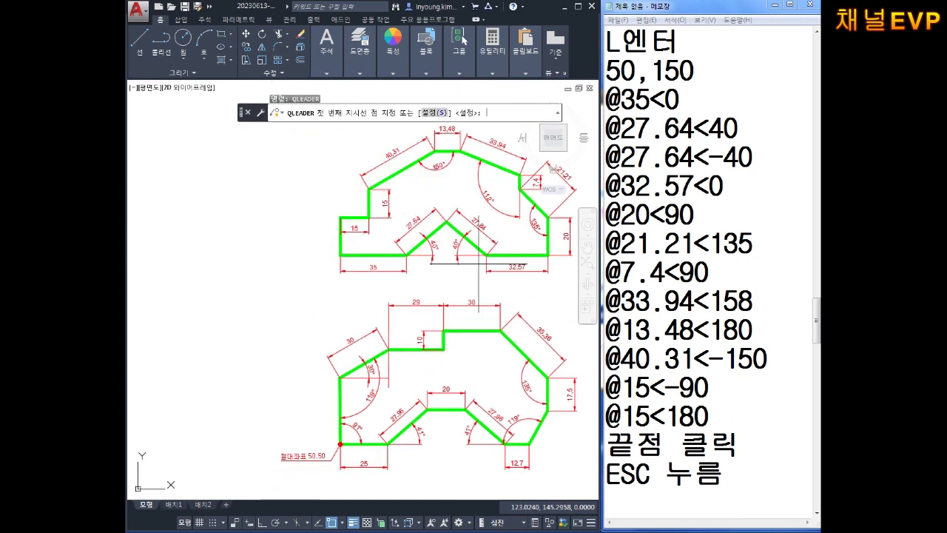
{"action": "scroll", "coordinate": [356, 214], "scroll_direction": "up", "scroll_amount": 4}
{"action": "left_click", "coordinate": [314, 321]}
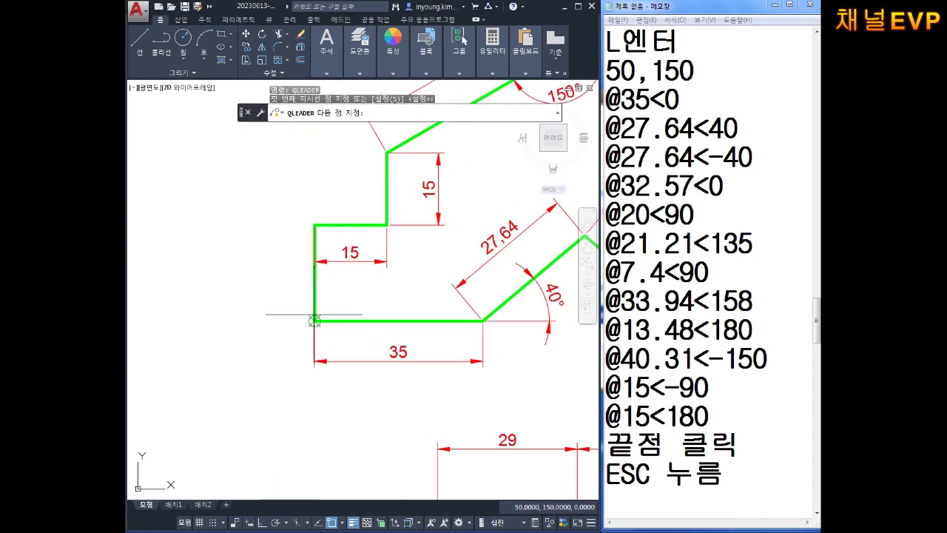
{"action": "middle_click_drag", "start_coordinate": [314, 319], "coordinate": [427, 260]}
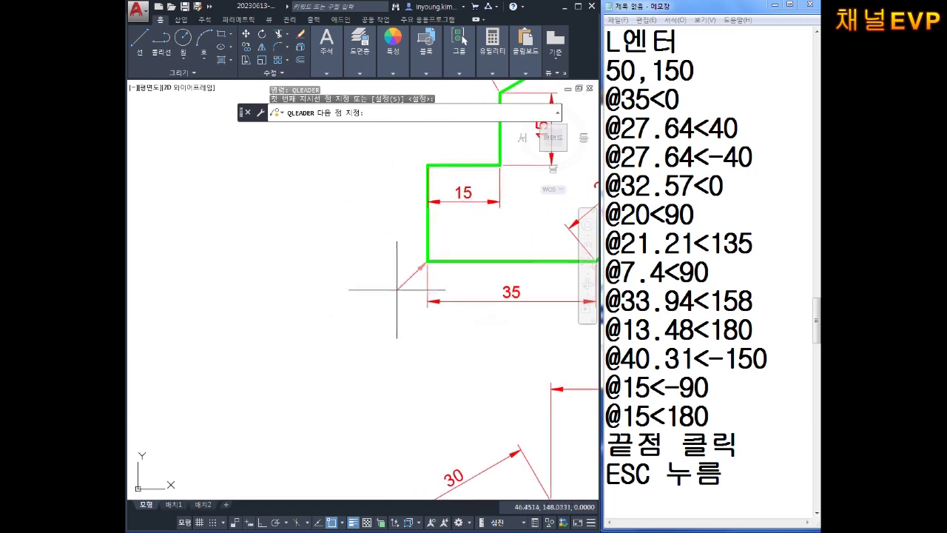
{"action": "left_click", "coordinate": [361, 313]}
{"action": "key", "text": "Return"}
{"action": "key", "text": "Return"}
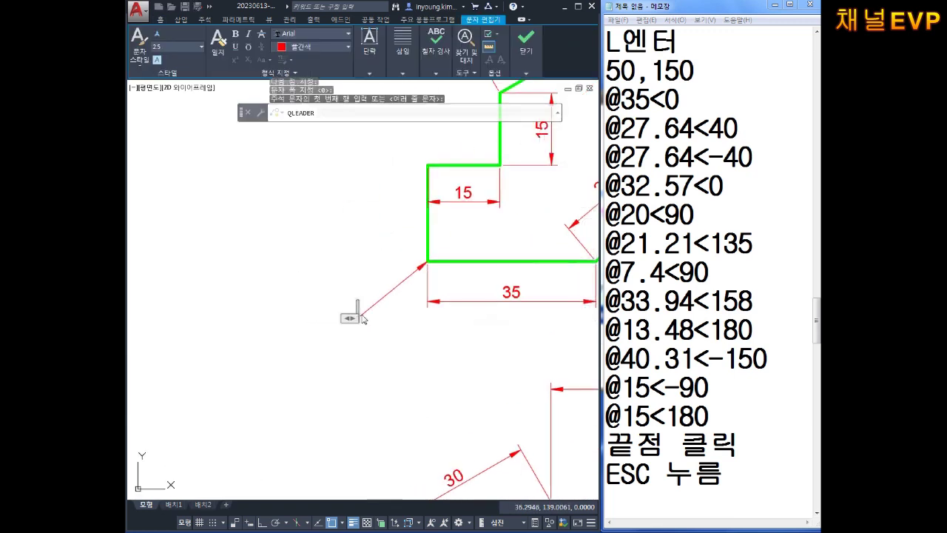
{"action": "type", "text": "서절대좌표"}
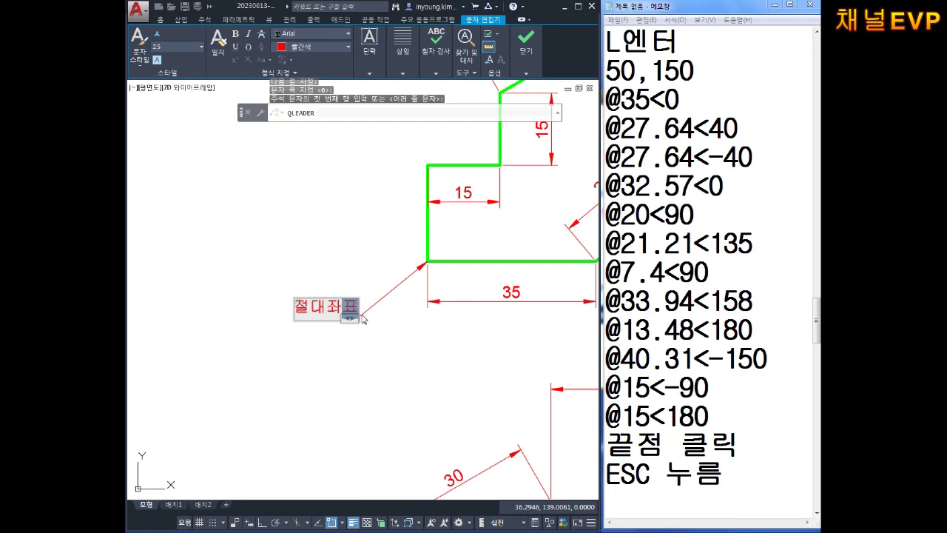
{"action": "type", "text": " 50,150"}
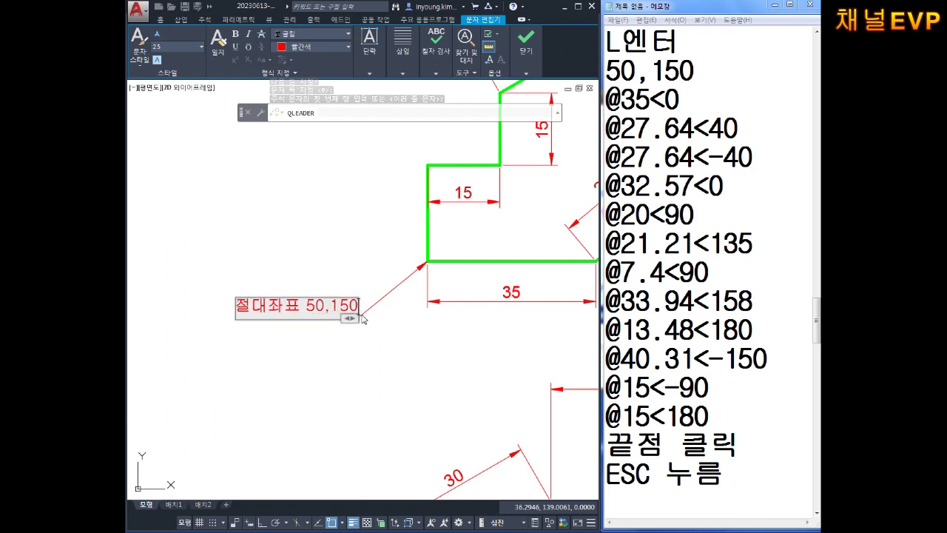
{"action": "key", "text": "Escape"}
{"action": "scroll", "coordinate": [459, 281], "scroll_direction": "up", "scroll_amount": 5}
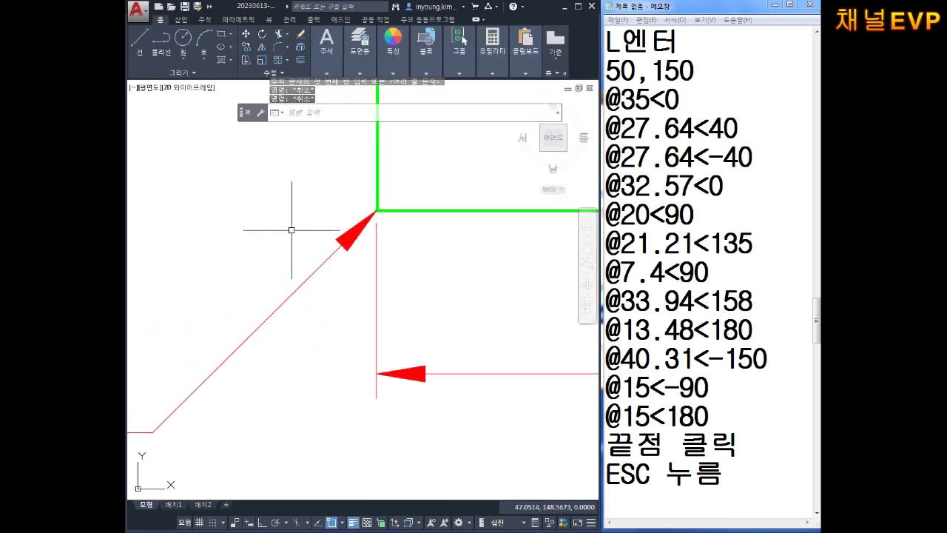
Change the arrowhead of the 절대좌표 50,150 leader to Dot.
{"action": "left_click", "coordinate": [354, 238]}
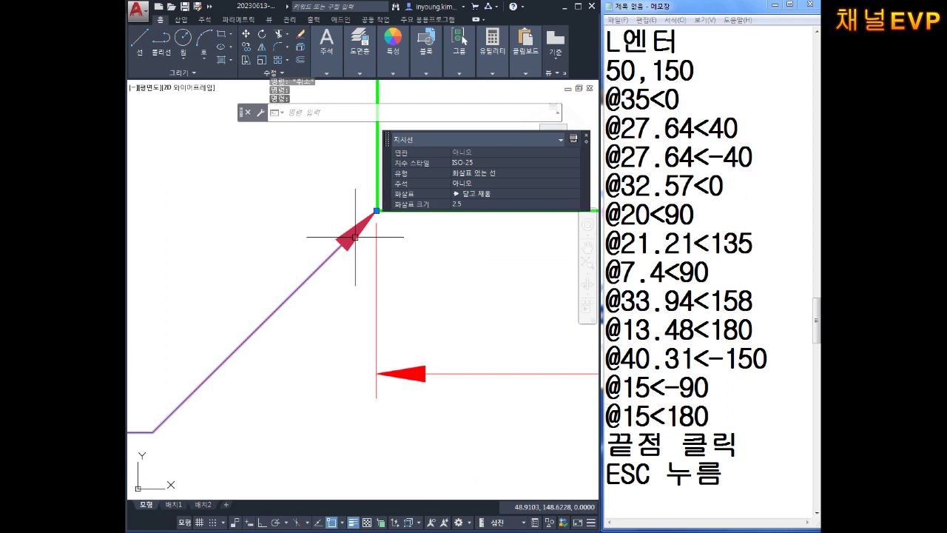
{"action": "left_click", "coordinate": [464, 195]}
{"action": "left_click", "coordinate": [466, 195]}
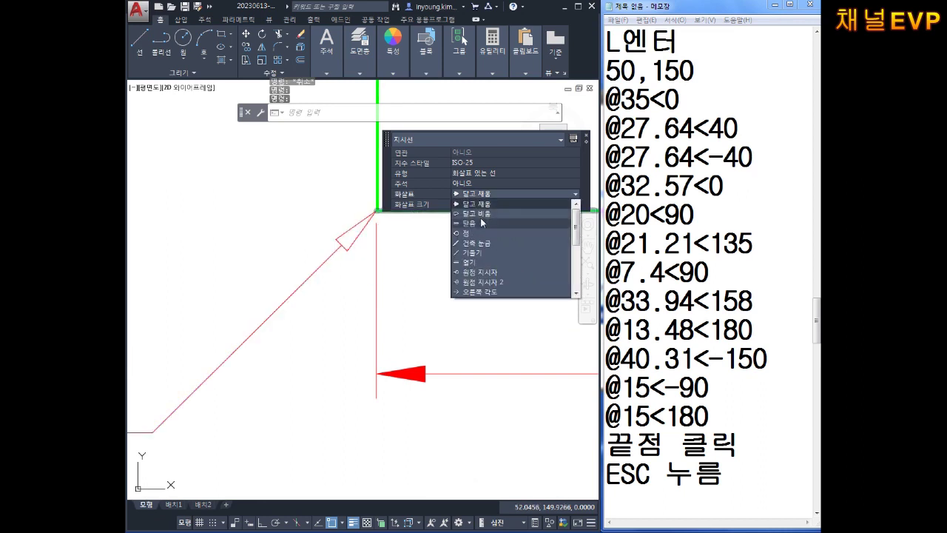
{"action": "left_click", "coordinate": [475, 231]}
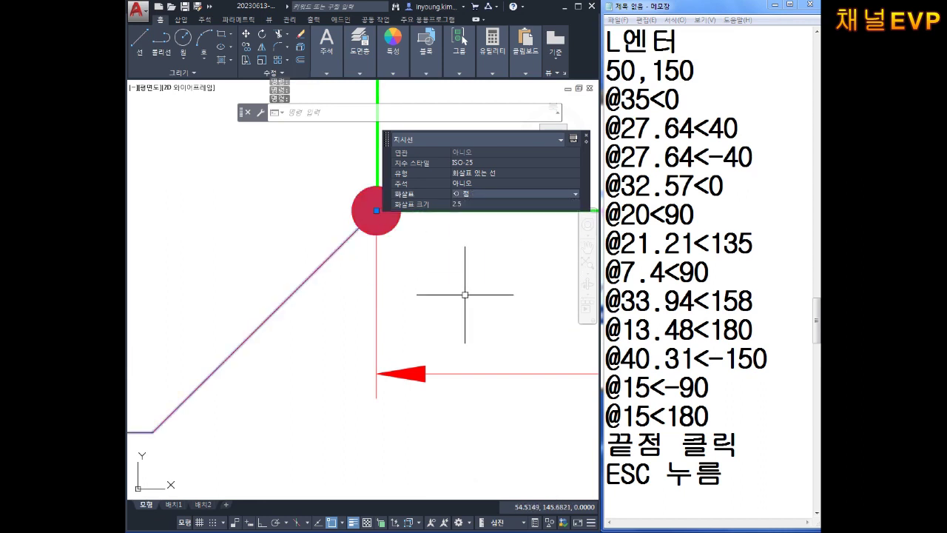
{"action": "key", "text": "Escape"}
Save the drawing as 20230613-1.dwg.
{"action": "scroll", "coordinate": [461, 296], "scroll_direction": "down", "scroll_amount": 3}
{"action": "scroll", "coordinate": [450, 344], "scroll_direction": "down", "scroll_amount": 1}
{"action": "scroll", "coordinate": [424, 236], "scroll_direction": "down", "scroll_amount": 2}
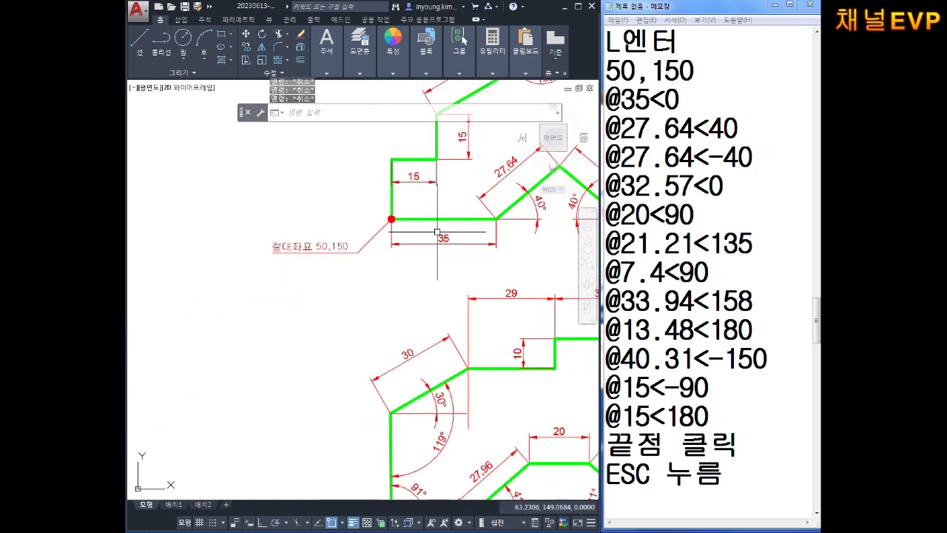
{"action": "scroll", "coordinate": [399, 244], "scroll_direction": "down", "scroll_amount": 2}
{"action": "scroll", "coordinate": [372, 255], "scroll_direction": "down", "scroll_amount": 1}
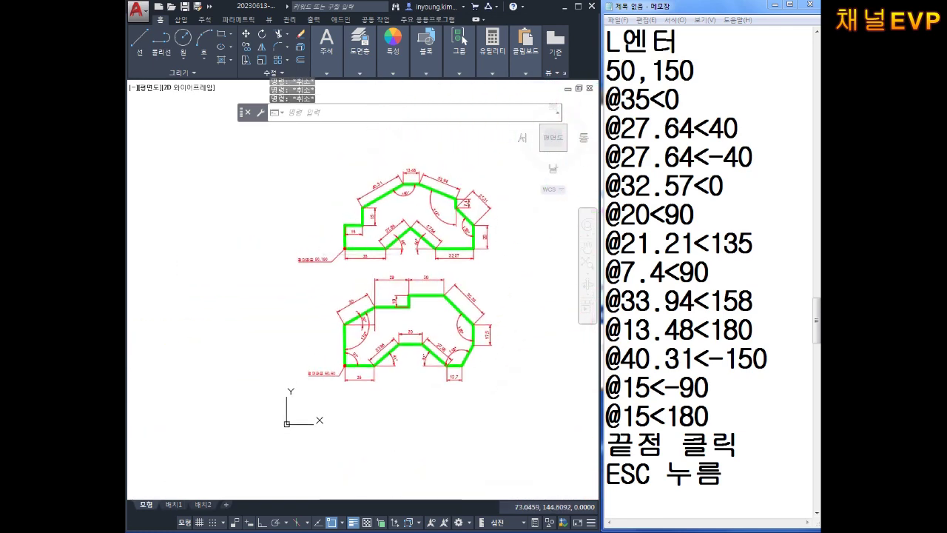
{"action": "key", "text": "ctrl+s"}
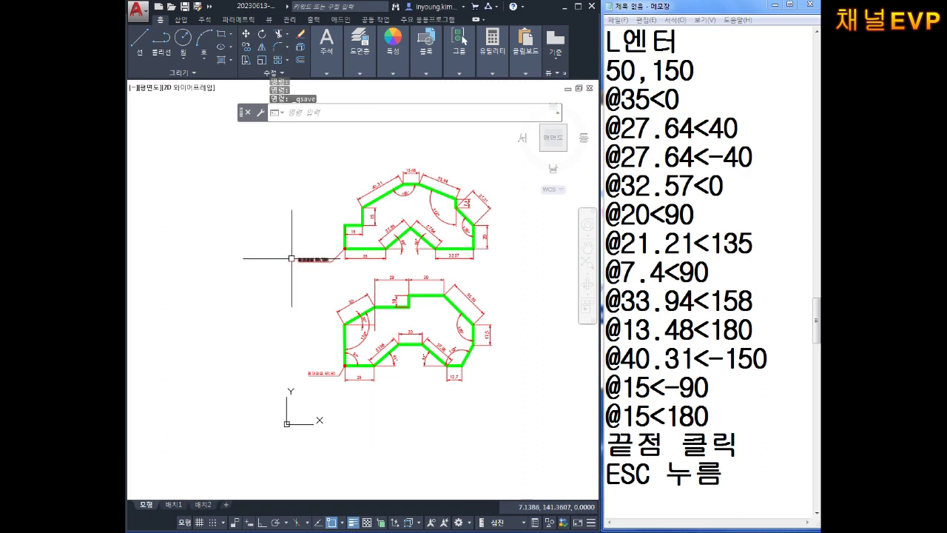
Reposition the view on both outlines and maximize the AutoCAD window.
{"action": "middle_click_drag", "start_coordinate": [314, 229], "coordinate": [360, 268]}
{"action": "scroll", "coordinate": [339, 215], "scroll_direction": "up", "scroll_amount": 2}
{"action": "key", "text": "Escape"}
{"action": "key", "text": "Escape"}
{"action": "key", "text": "Escape"}
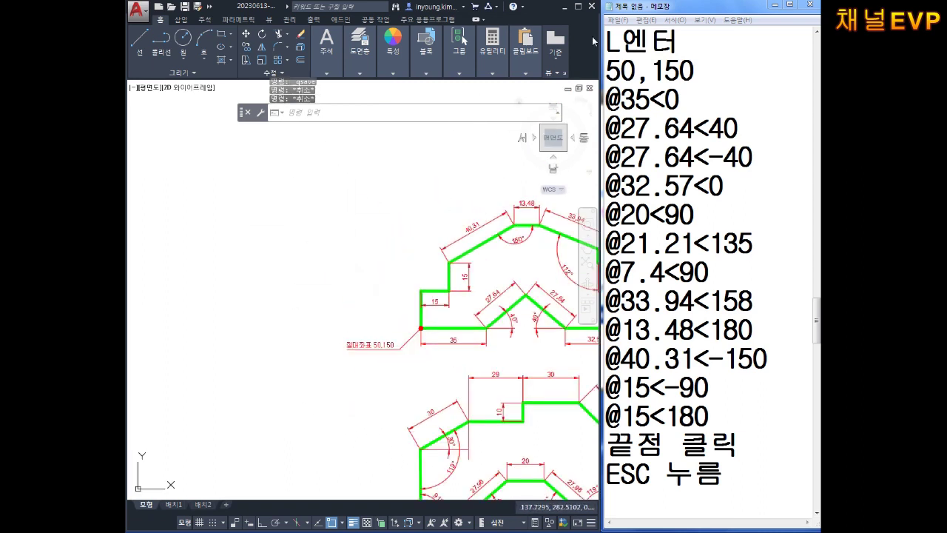
{"action": "left_click", "coordinate": [578, 7]}
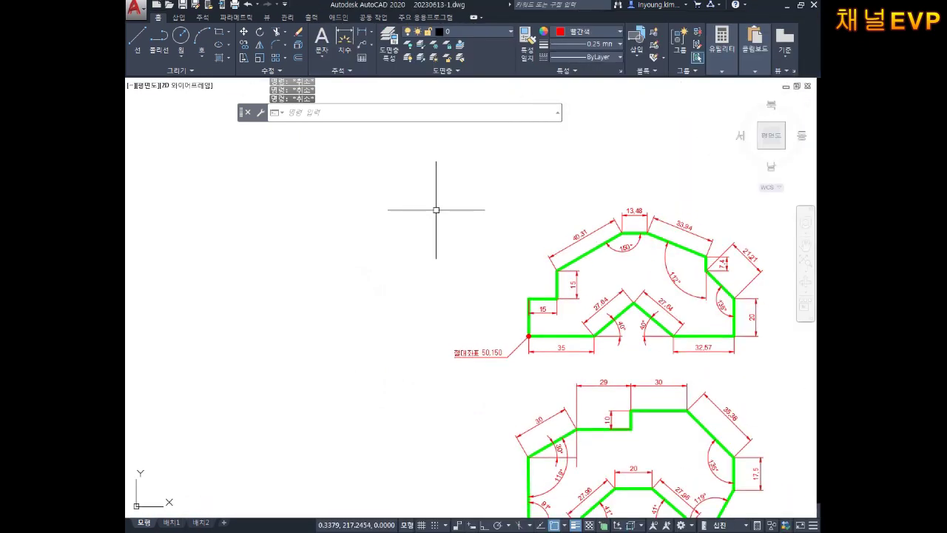
Draw a multiline text box beside the upper shape with height 5 and Blue colour.
{"action": "type", "text": "ㅅ"}
{"action": "key", "text": "Return"}
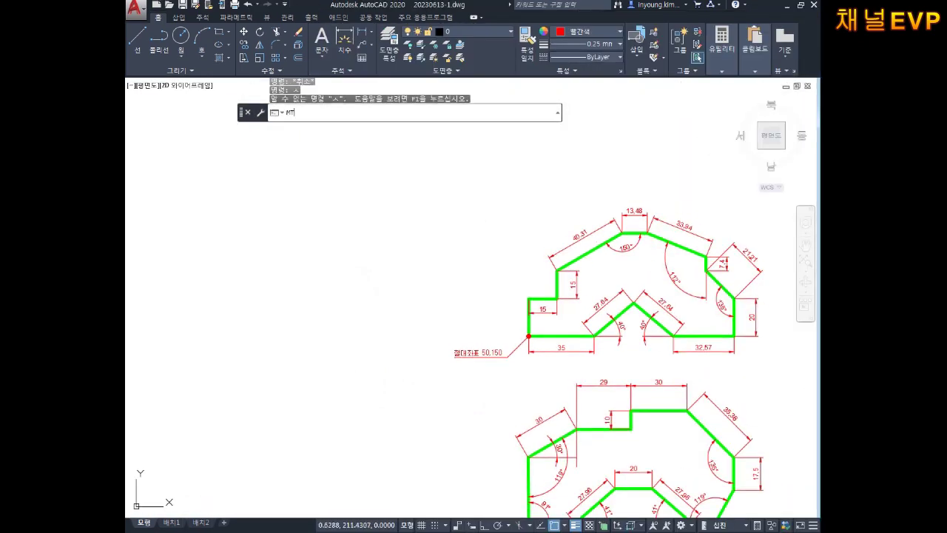
{"action": "key", "text": "Return"}
{"action": "left_click", "coordinate": [395, 207]}
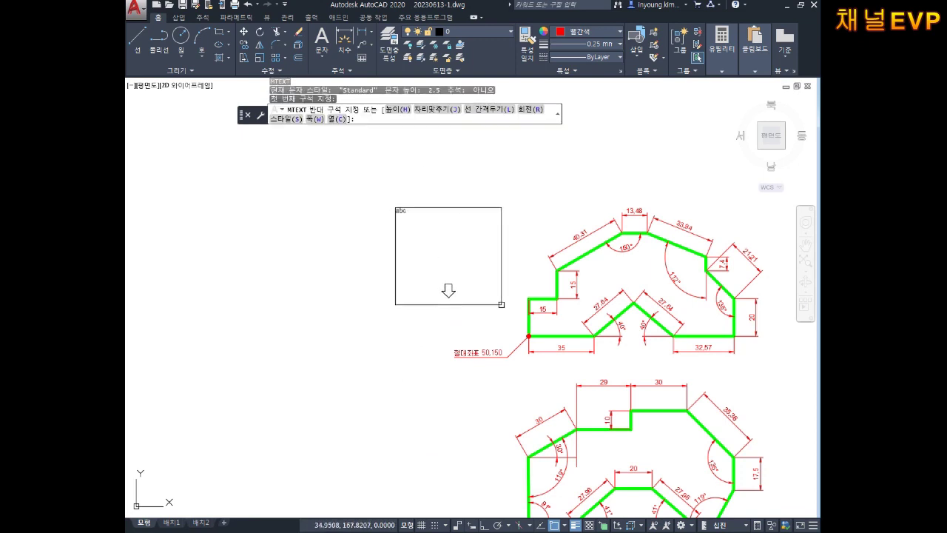
{"action": "left_click", "coordinate": [501, 304]}
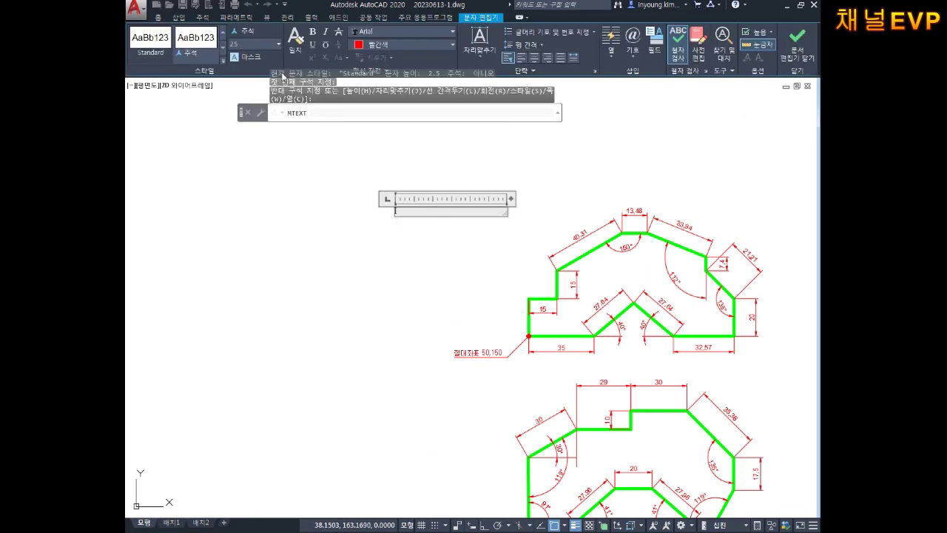
{"action": "type", "text": "5"}
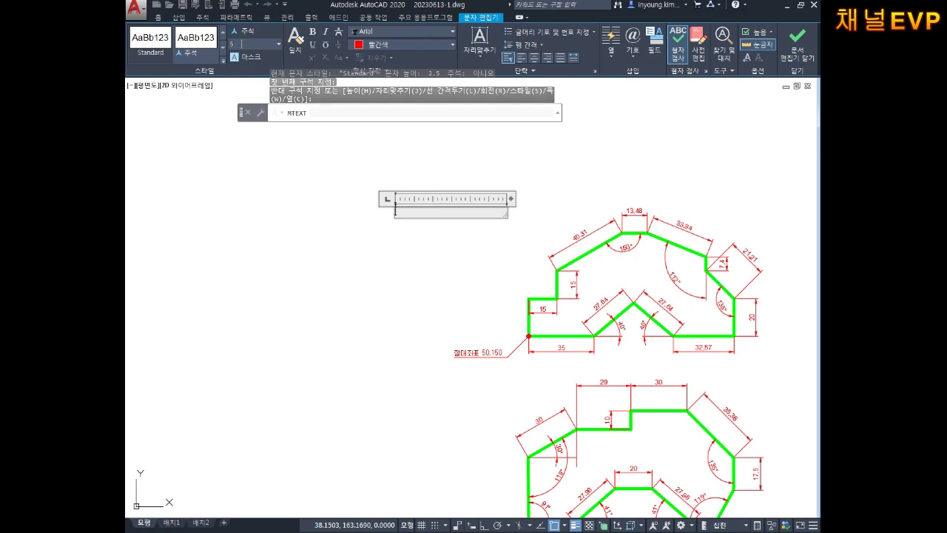
{"action": "left_click", "coordinate": [378, 46]}
{"action": "left_click", "coordinate": [396, 152]}
{"action": "type", "text": "치수기입단축키"}
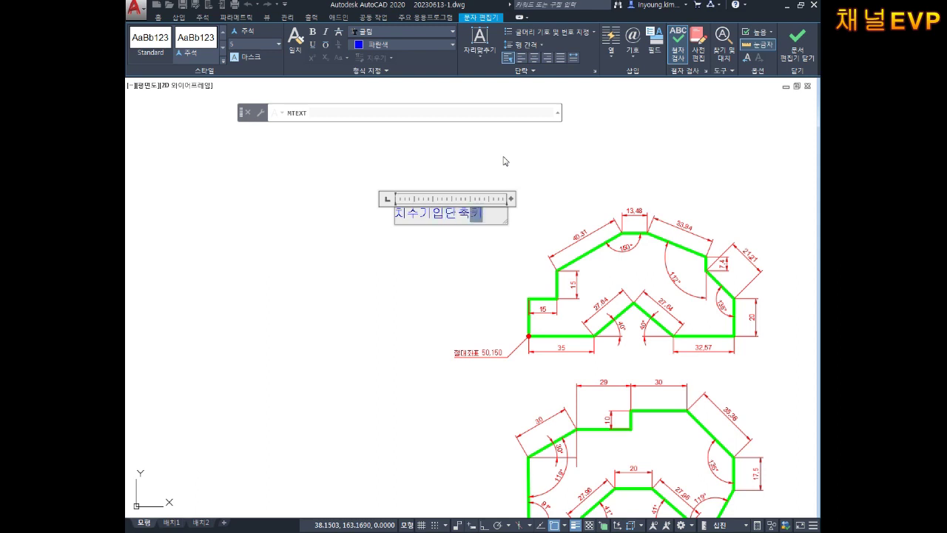
Type the note '치수기입 단축키', 'DLI : 선형치수', 'DAL : 정렬치수', 'DAN : 각도치수'.
{"action": "key", "text": "Return"}
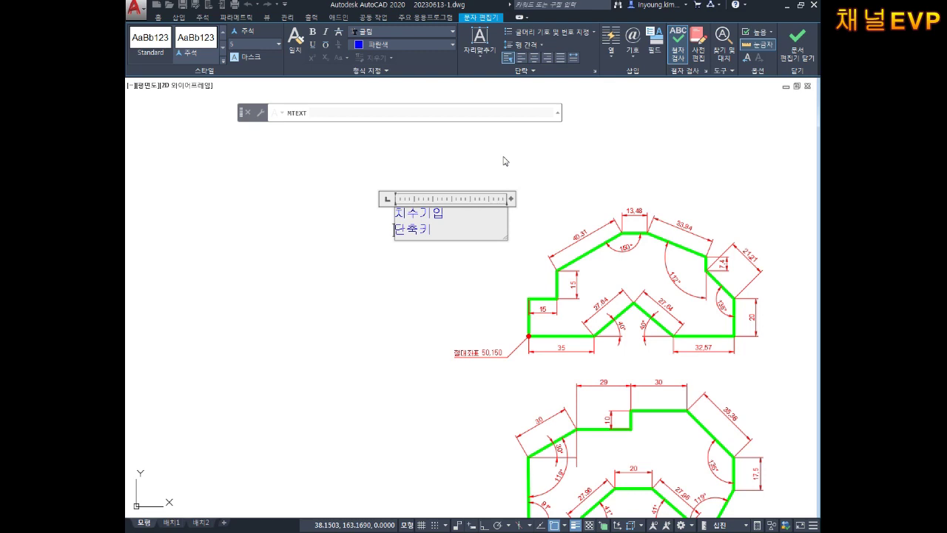
{"action": "key", "text": "BackSpace"}
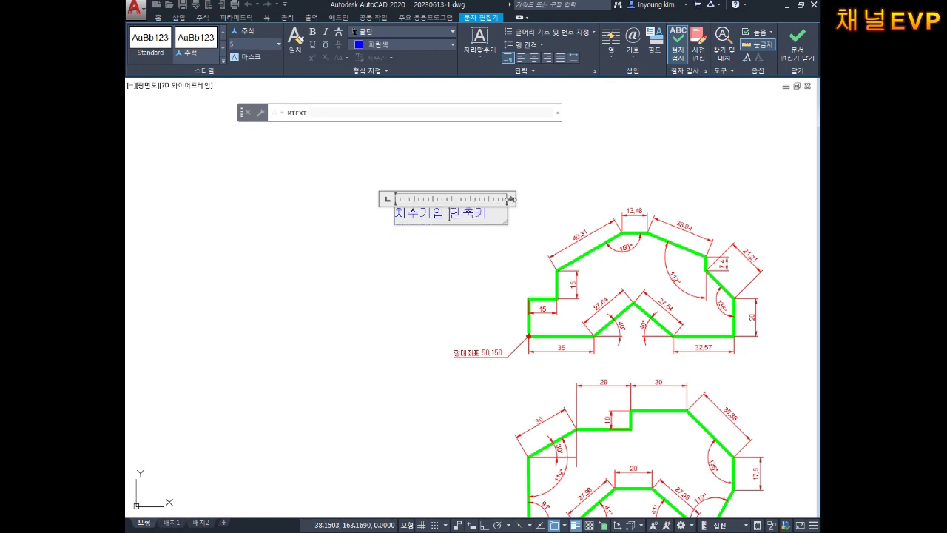
{"action": "left_click_drag", "start_coordinate": [508, 199], "coordinate": [578, 198]}
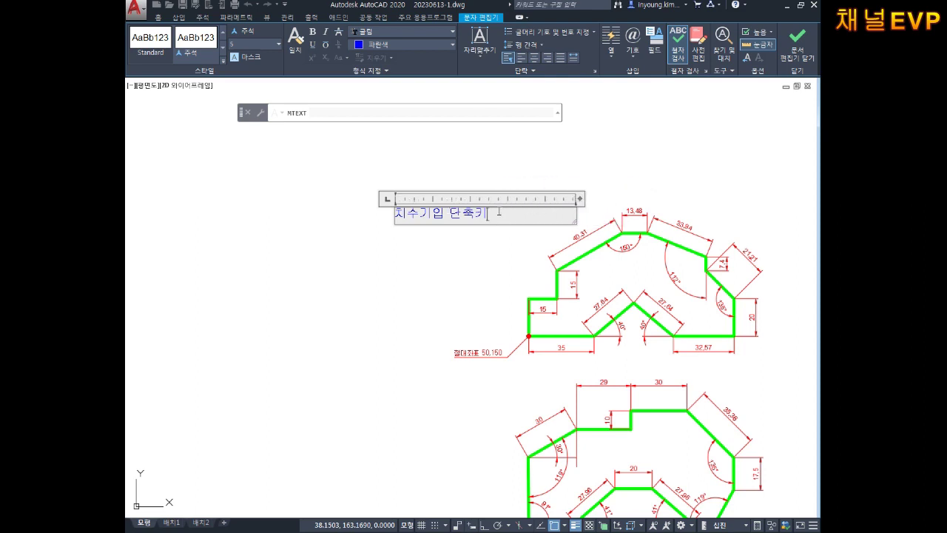
{"action": "key", "text": "Return"}
{"action": "type", "text": "DLI : 선형치수"}
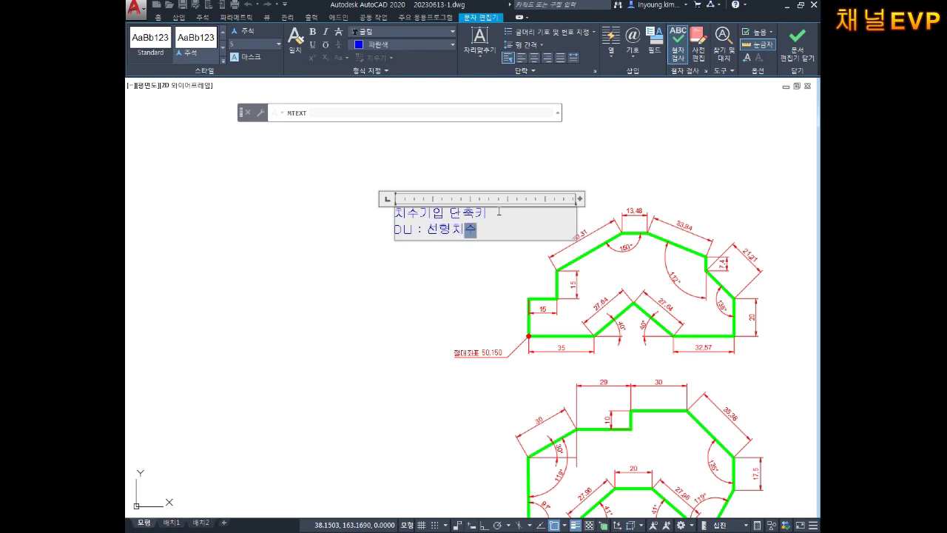
{"action": "key", "text": "Return"}
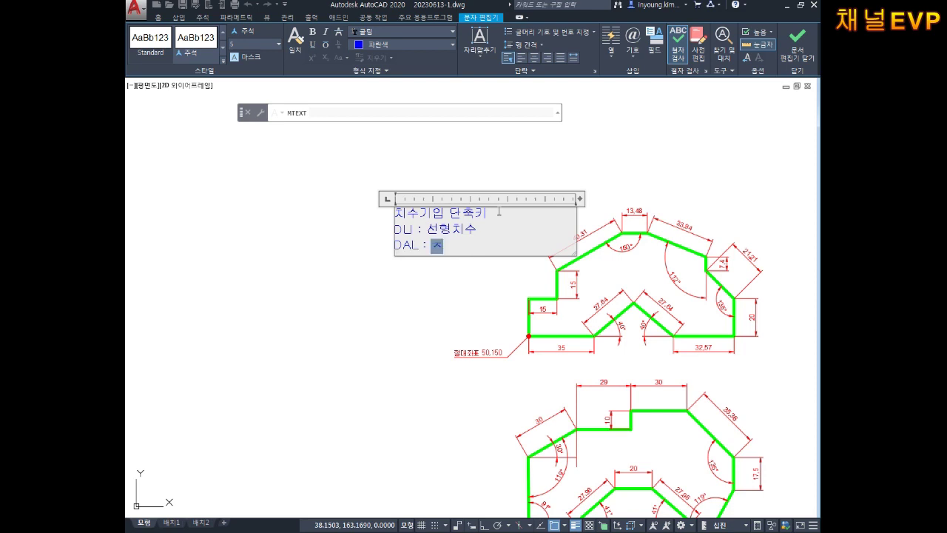
{"action": "key", "text": "Return"}
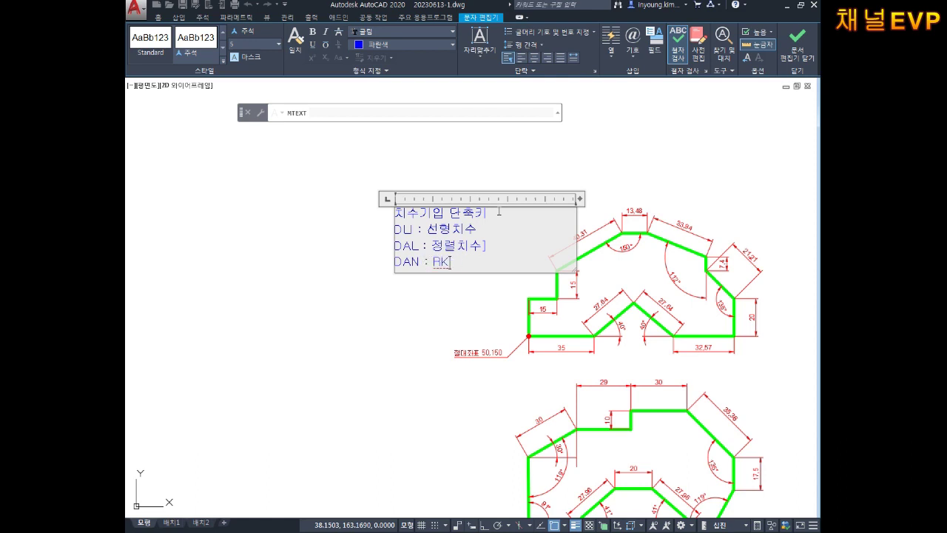
{"action": "type", "text": "치수"}
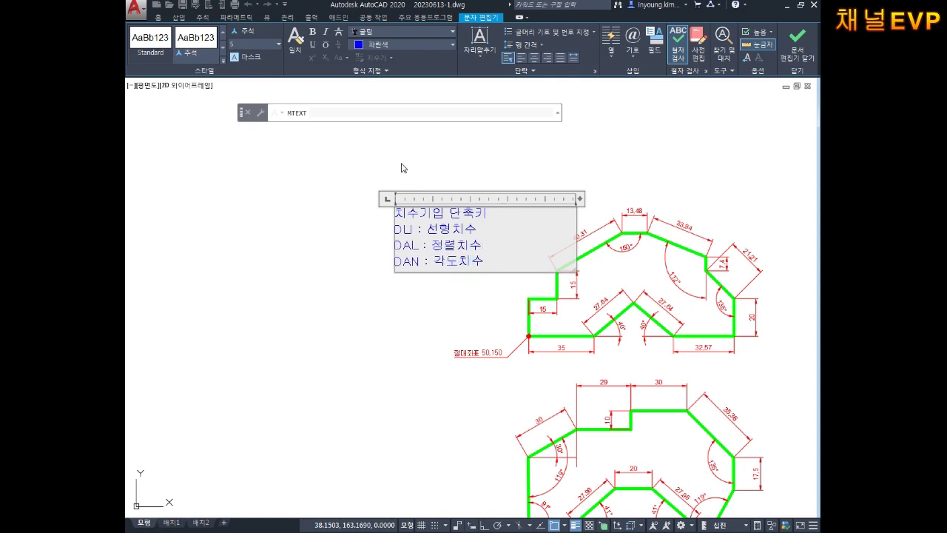
{"action": "left_click", "coordinate": [295, 311]}
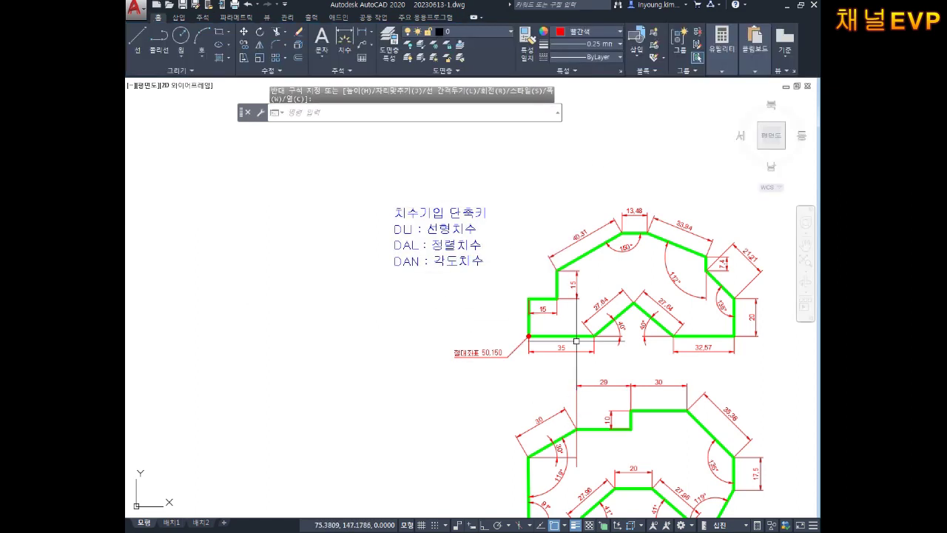
{"action": "middle_click_drag", "start_coordinate": [482, 265], "coordinate": [461, 275]}
{"action": "key", "text": "Escape"}
{"action": "key", "text": "Escape"}
{"action": "key", "text": "Escape"}
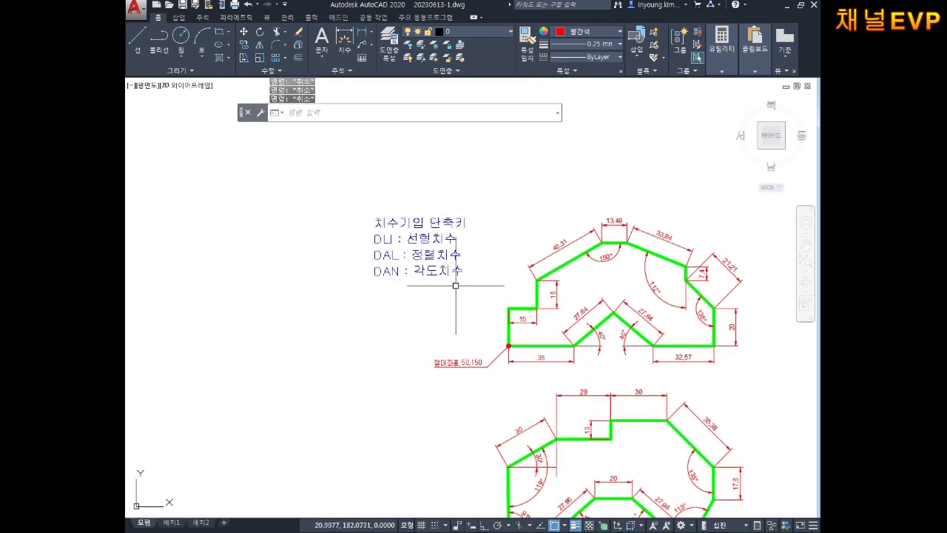
{"action": "type", "text": "m"}
{"action": "key", "text": "Return"}
{"action": "left_click_drag", "start_coordinate": [463, 192], "coordinate": [390, 321]}
{"action": "key", "text": "Return"}
{"action": "left_click", "coordinate": [411, 303]}
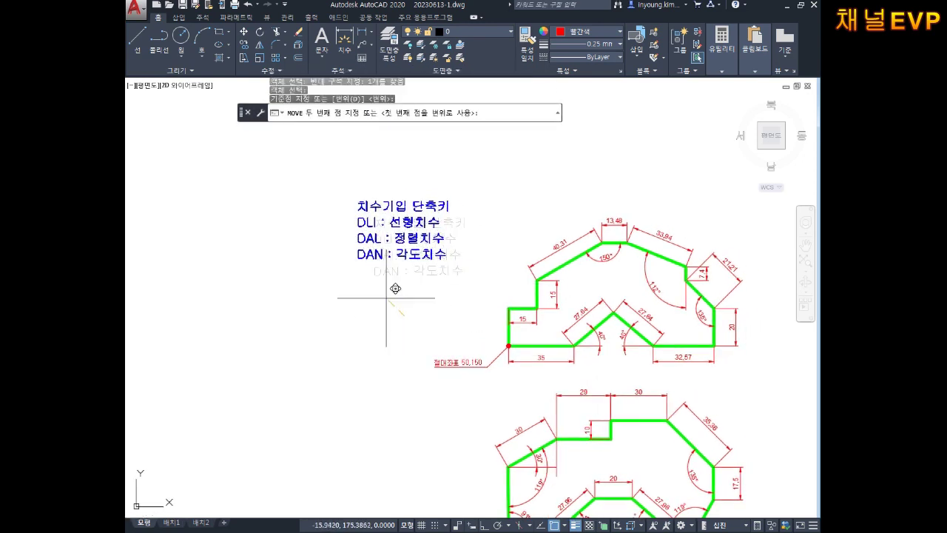
{"action": "key", "text": "Escape"}
{"action": "scroll", "coordinate": [436, 281], "scroll_direction": "down", "scroll_amount": 2}
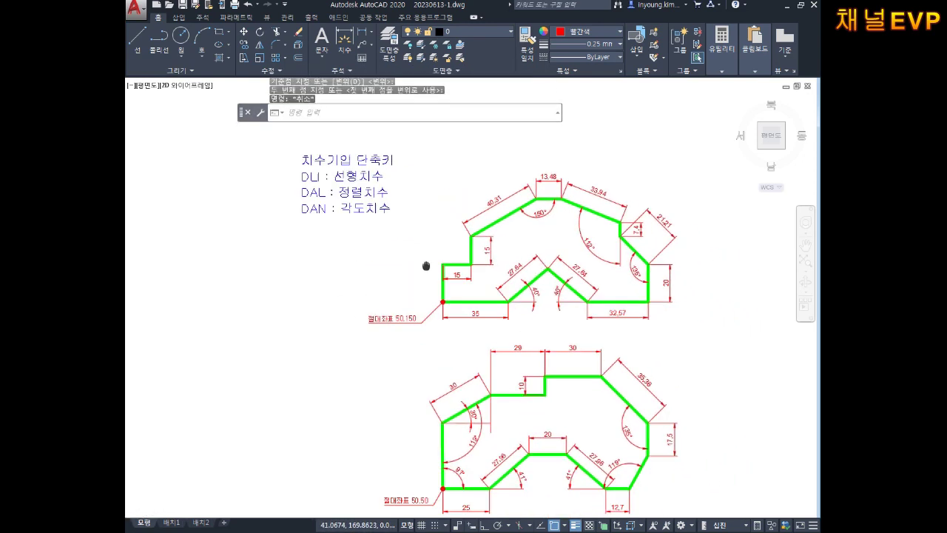
{"action": "scroll", "coordinate": [436, 264], "scroll_direction": "down", "scroll_amount": 2}
{"action": "middle_click_drag", "start_coordinate": [395, 256], "coordinate": [418, 287]}
{"action": "key", "text": "Escape"}
{"action": "key", "text": "Escape"}
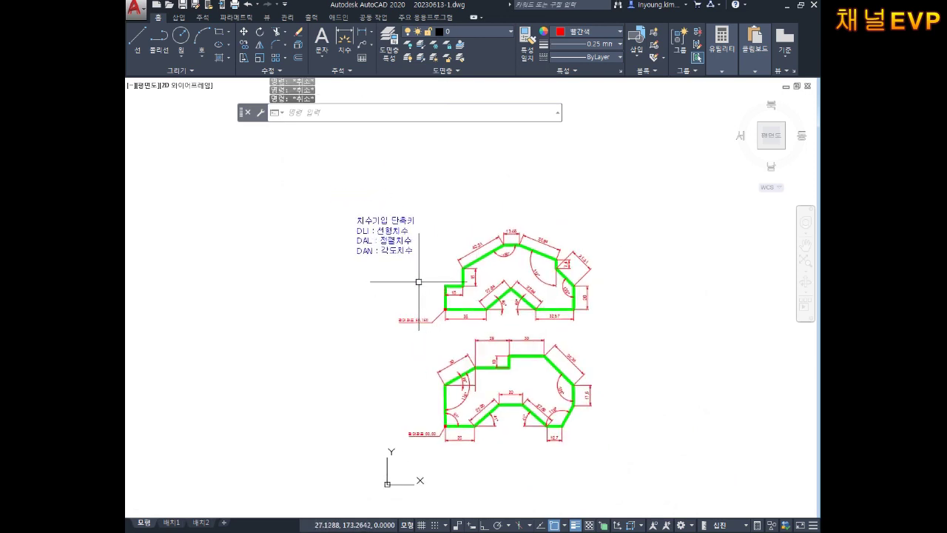
{"action": "type", "text": "m"}
{"action": "key", "text": "Return"}
{"action": "left_click_drag", "start_coordinate": [429, 278], "coordinate": [339, 183]}
{"action": "key", "text": "Return"}
{"action": "left_click", "coordinate": [345, 310]}
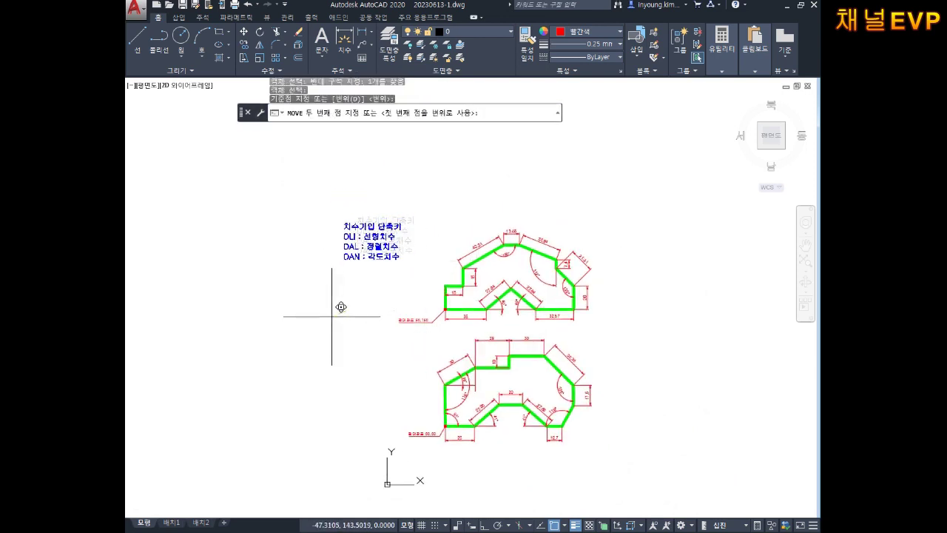
{"action": "key", "text": "Escape"}
{"action": "key", "text": "Escape"}
{"action": "key", "text": "Escape"}
{"action": "key", "text": "Escape"}
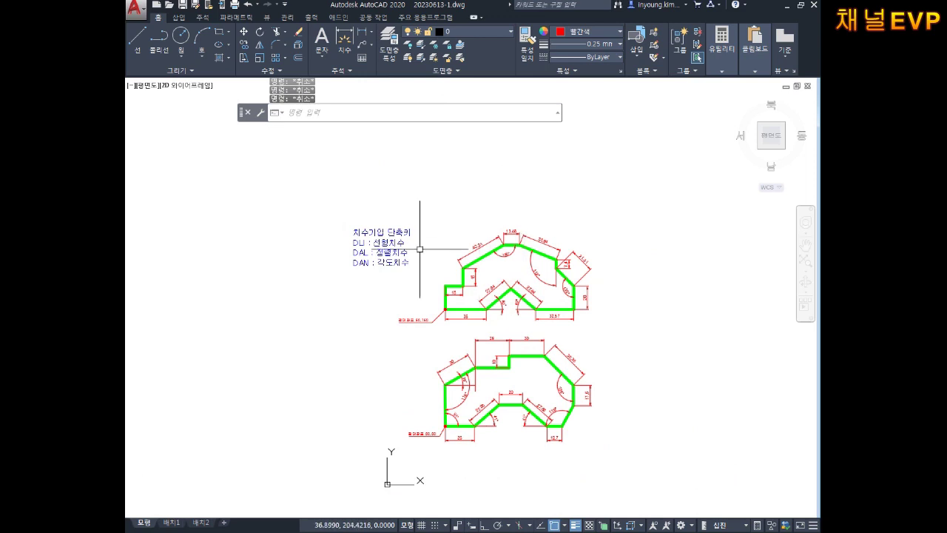
Create an MT text box above the shortcut note with height 10, colour blue, reading '2-3'.
{"action": "type", "text": "mt"}
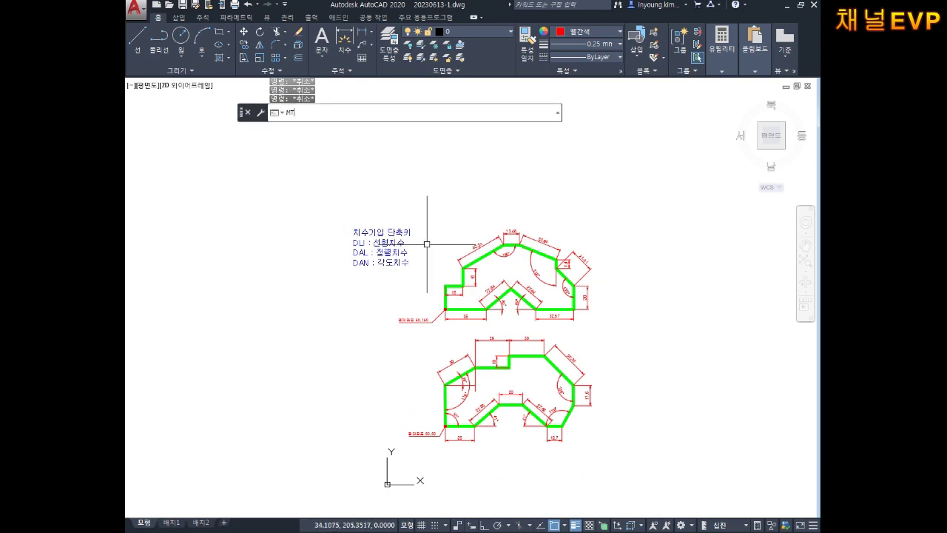
{"action": "key", "text": "Return"}
{"action": "left_click", "coordinate": [306, 164]}
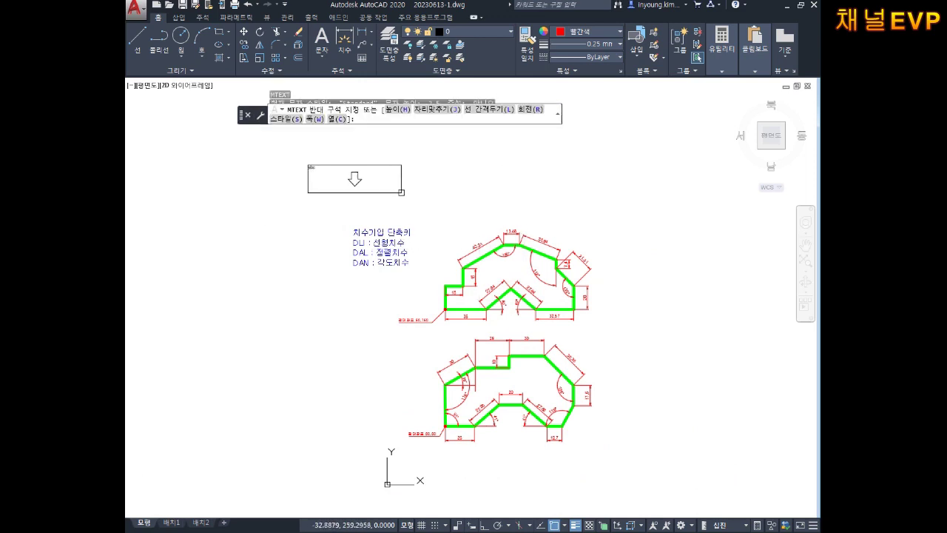
{"action": "left_click", "coordinate": [450, 207]}
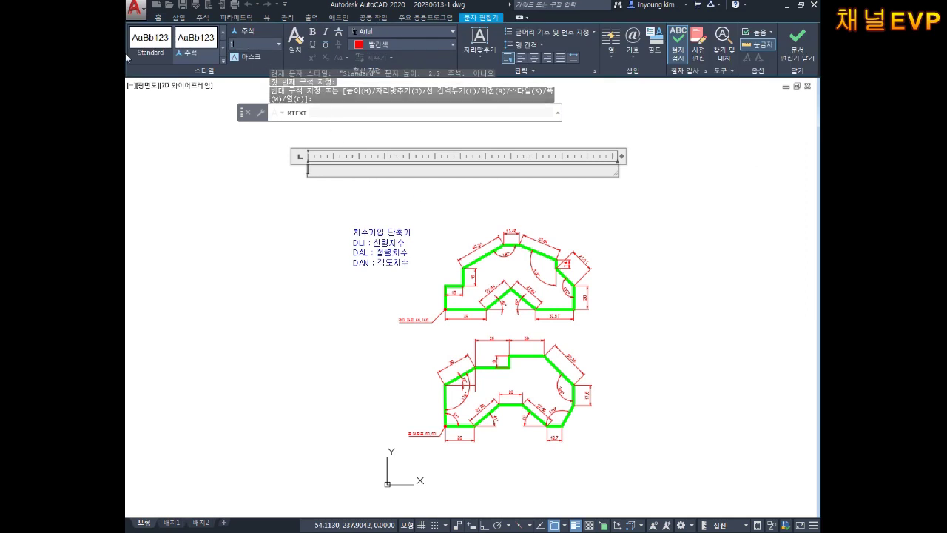
{"action": "type", "text": "10"}
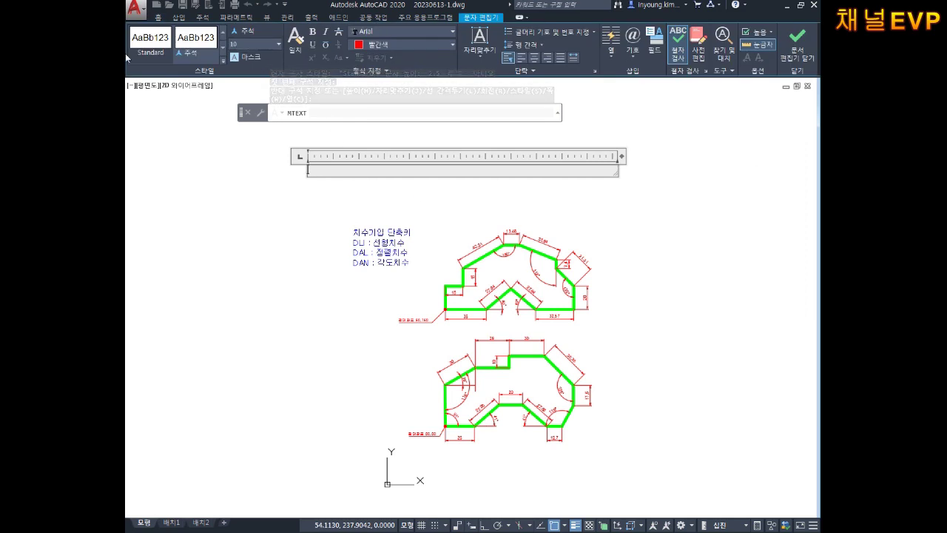
{"action": "left_click", "coordinate": [392, 44]}
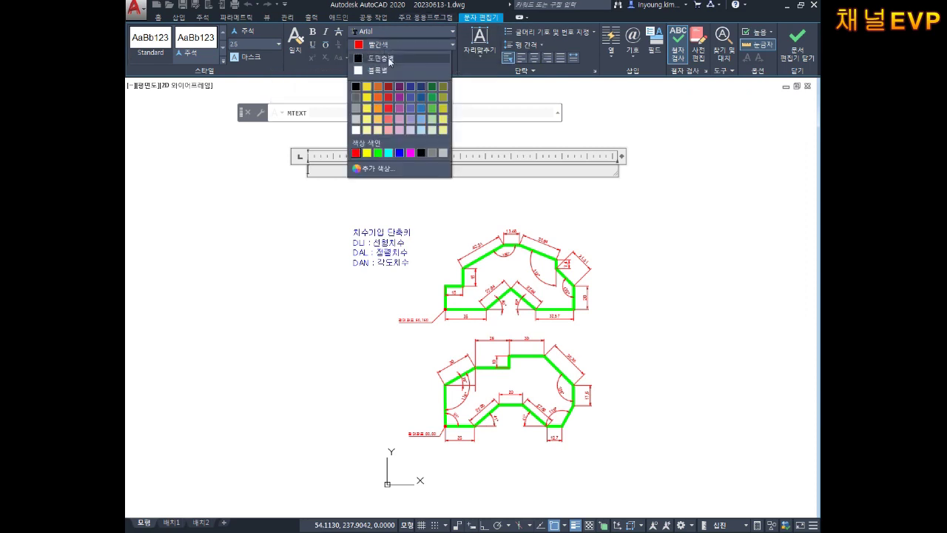
{"action": "left_click", "coordinate": [399, 158]}
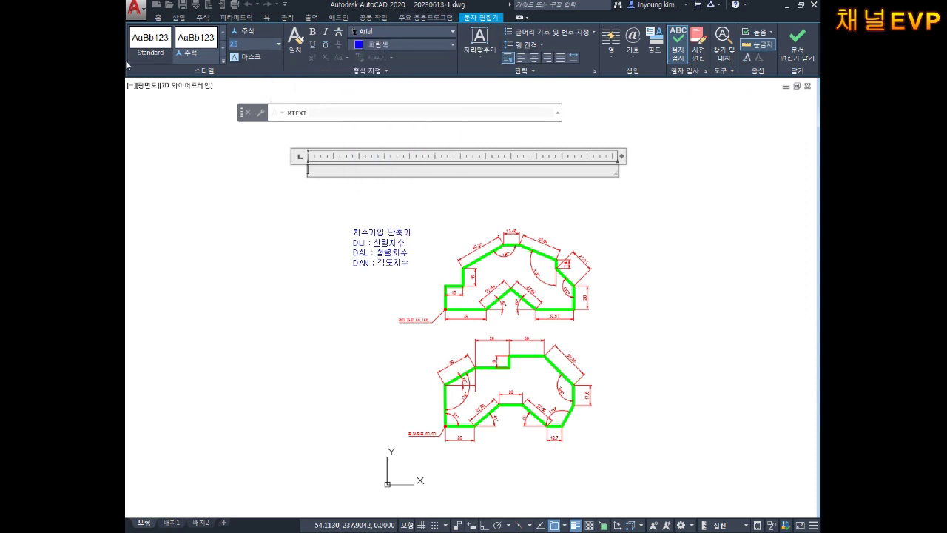
{"action": "type", "text": "10"}
{"action": "key", "text": "Return"}
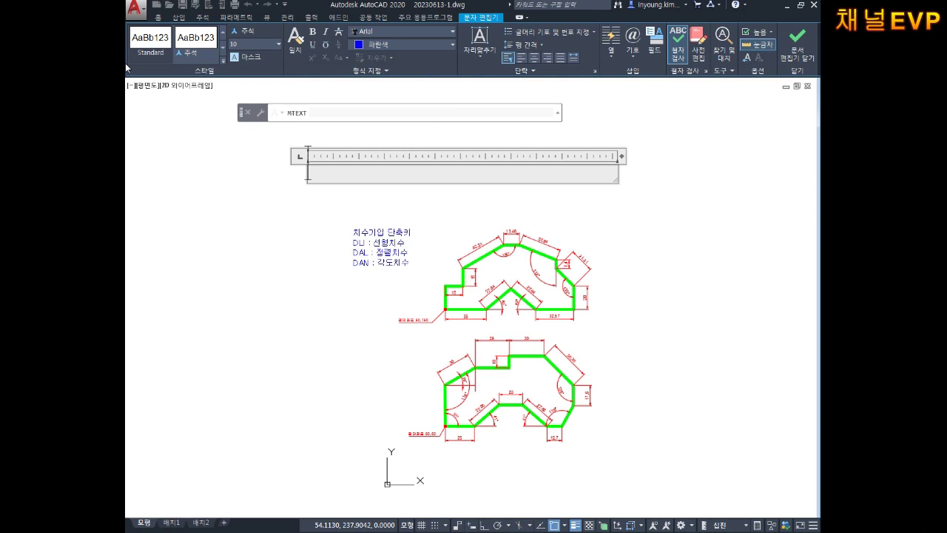
{"action": "type", "text": "2-3"}
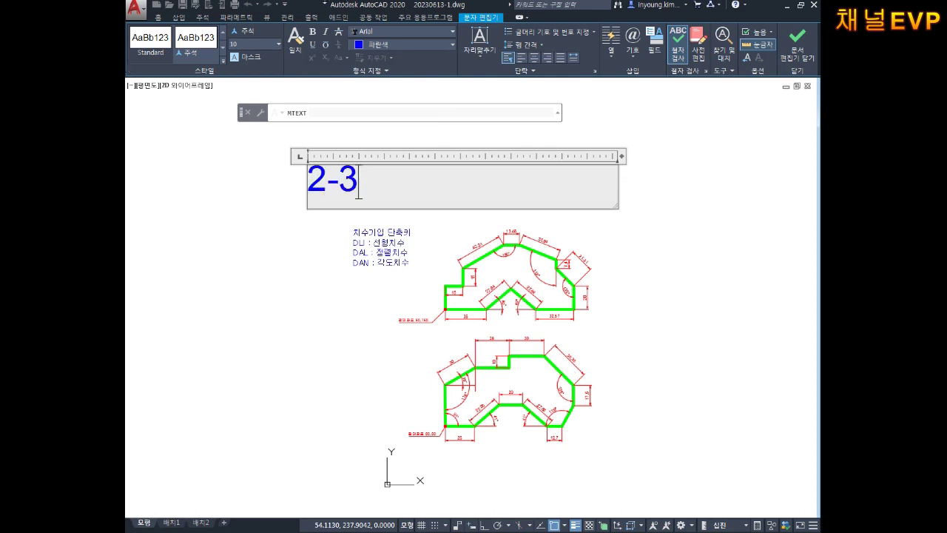
{"action": "left_click", "coordinate": [355, 237]}
{"action": "scroll", "coordinate": [271, 211], "scroll_direction": "down", "scroll_amount": 3}
Move the 2-3 label slightly right and down.
{"action": "scroll", "coordinate": [349, 219], "scroll_direction": "up", "scroll_amount": 3}
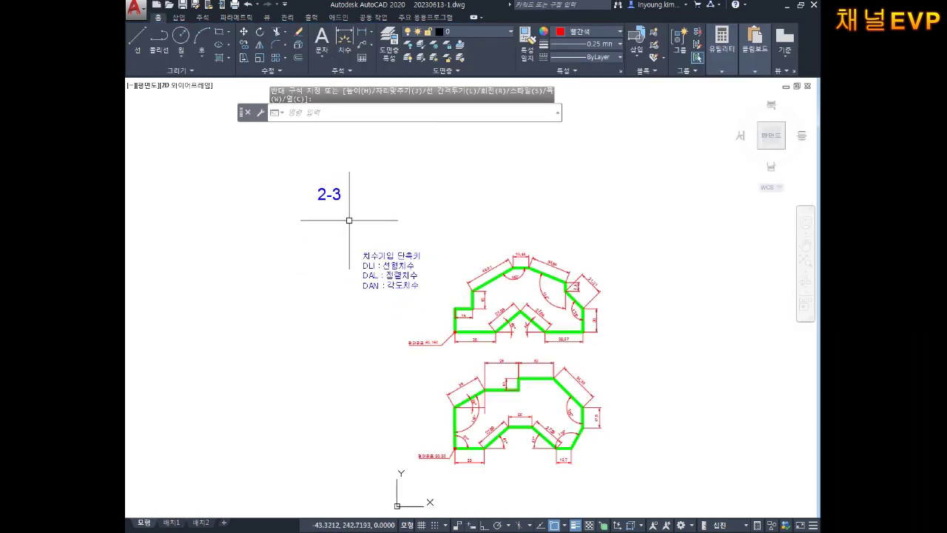
{"action": "scroll", "coordinate": [349, 219], "scroll_direction": "up", "scroll_amount": 2}
{"action": "type", "text": "m"}
{"action": "key", "text": "Return"}
{"action": "left_click_drag", "start_coordinate": [290, 181], "coordinate": [369, 217]}
{"action": "key", "text": "Return"}
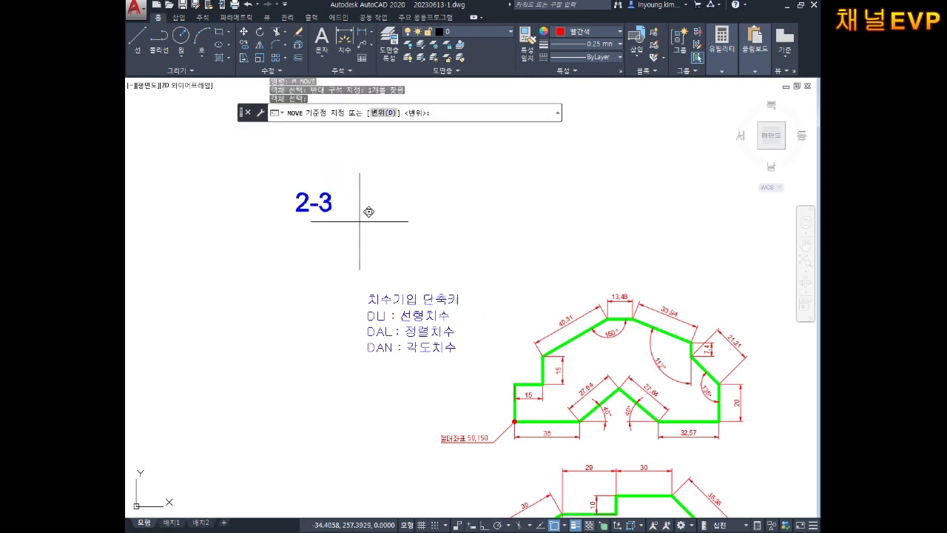
{"action": "left_click", "coordinate": [368, 212]}
{"action": "left_click", "coordinate": [432, 224]}
{"action": "key", "text": "Escape"}
{"action": "key", "text": "Escape"}
Draw a circle centred on the 2-3 label with a radius enclosing it.
{"action": "scroll", "coordinate": [373, 218], "scroll_direction": "up", "scroll_amount": 2}
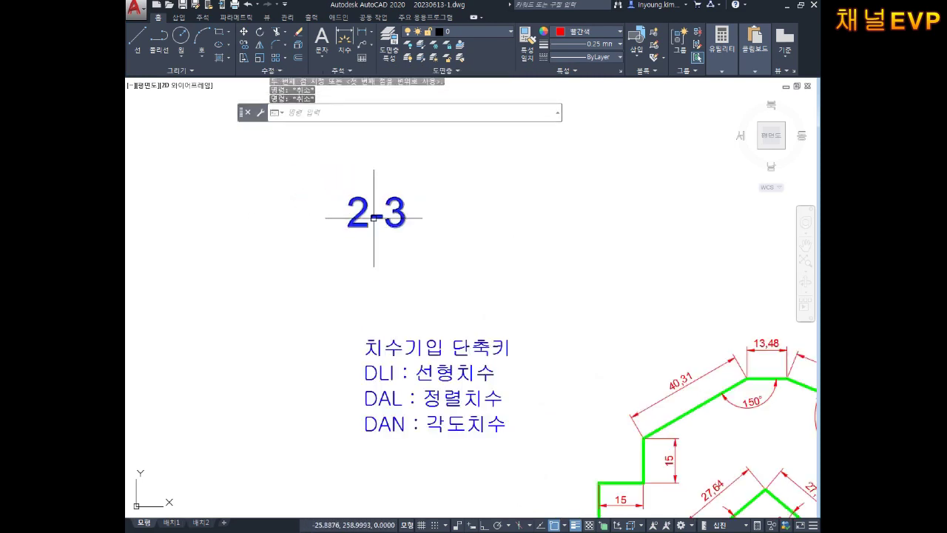
{"action": "scroll", "coordinate": [366, 191], "scroll_direction": "up", "scroll_amount": 2}
{"action": "type", "text": "c"}
{"action": "key", "text": "Return"}
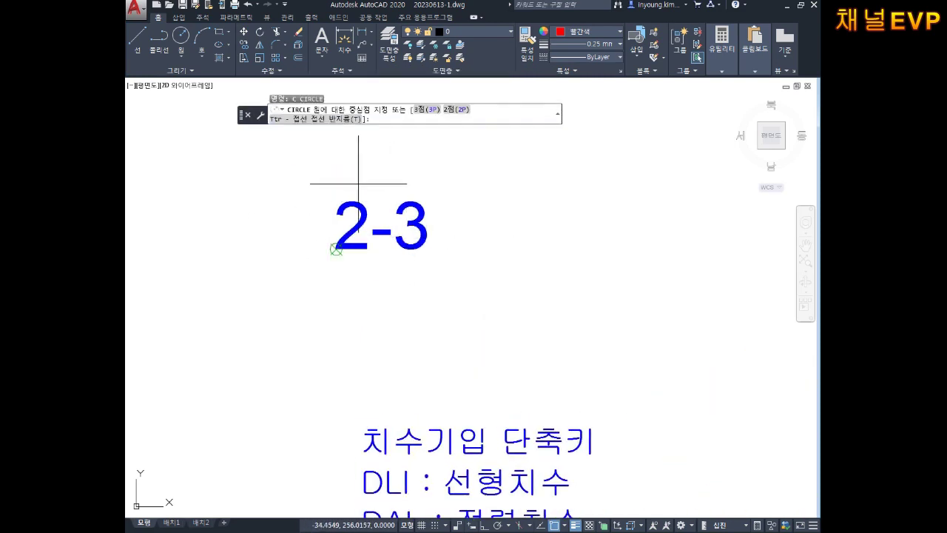
{"action": "left_click", "coordinate": [384, 218]}
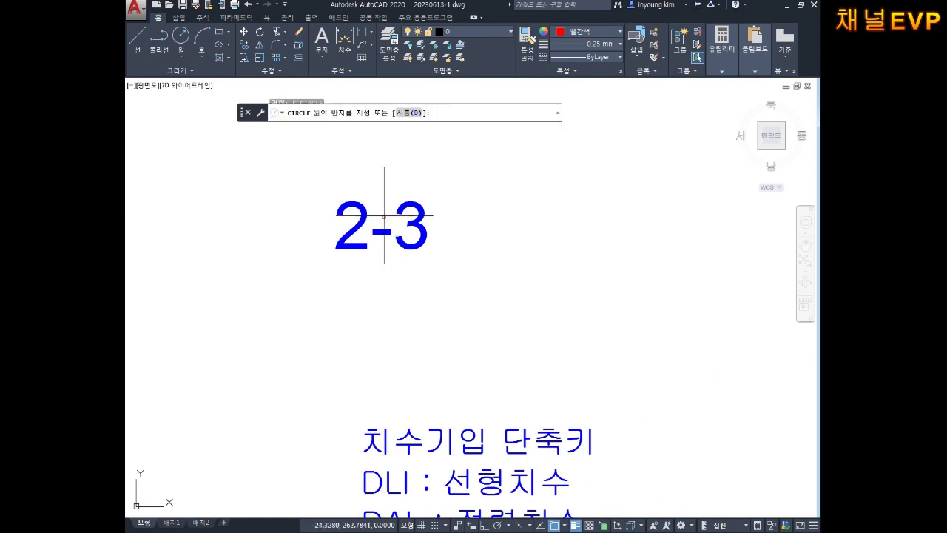
{"action": "left_click", "coordinate": [419, 168]}
{"action": "key", "text": "Escape"}
Try moving the circle, cancel, and select the circle around 2-3.
{"action": "type", "text": "m"}
{"action": "key", "text": "Return"}
{"action": "left_click_drag", "start_coordinate": [451, 279], "coordinate": [405, 176]}
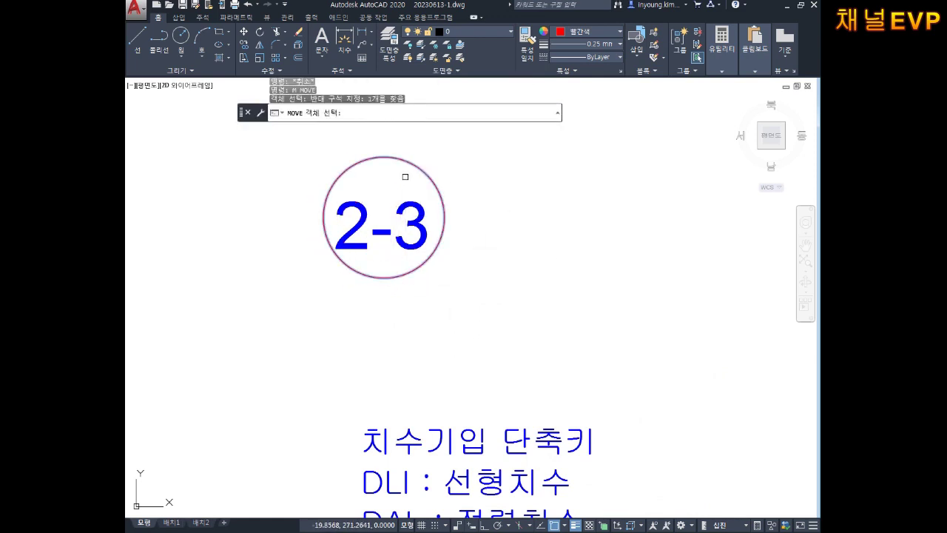
{"action": "key", "text": "Return"}
{"action": "left_click", "coordinate": [482, 275]}
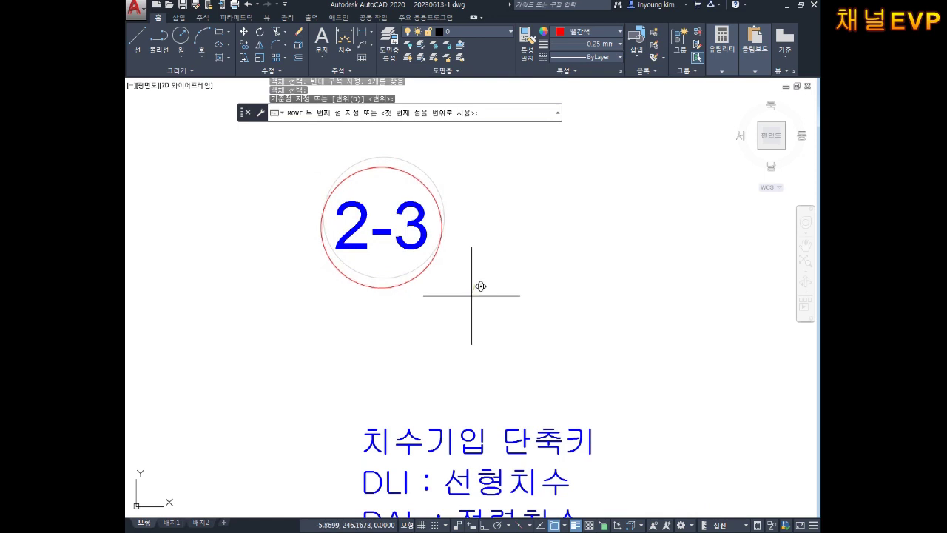
{"action": "key", "text": "Escape"}
{"action": "key", "text": "Escape"}
{"action": "left_click", "coordinate": [407, 176]}
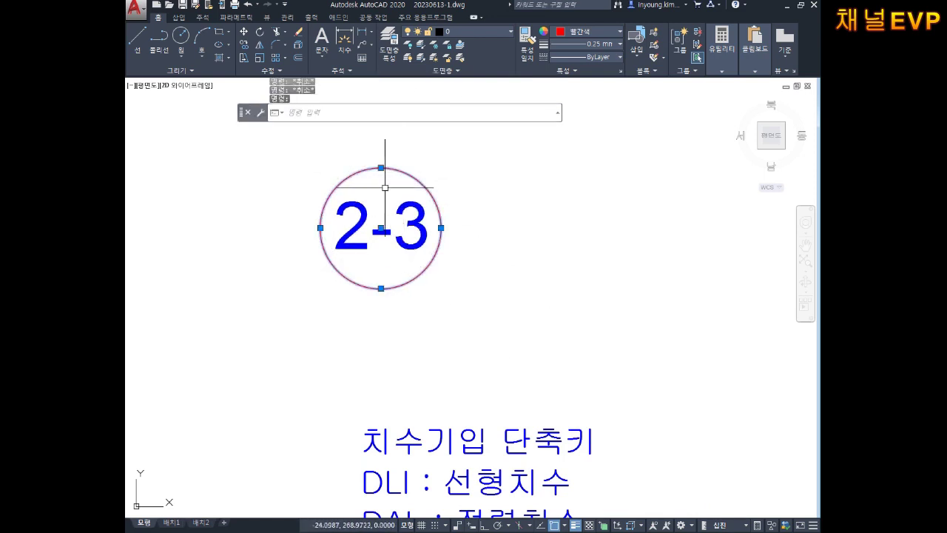
Set the selected circle's colour to Green and lineweight to 0.50 mm.
{"action": "left_click", "coordinate": [569, 33]}
{"action": "left_click", "coordinate": [582, 142]}
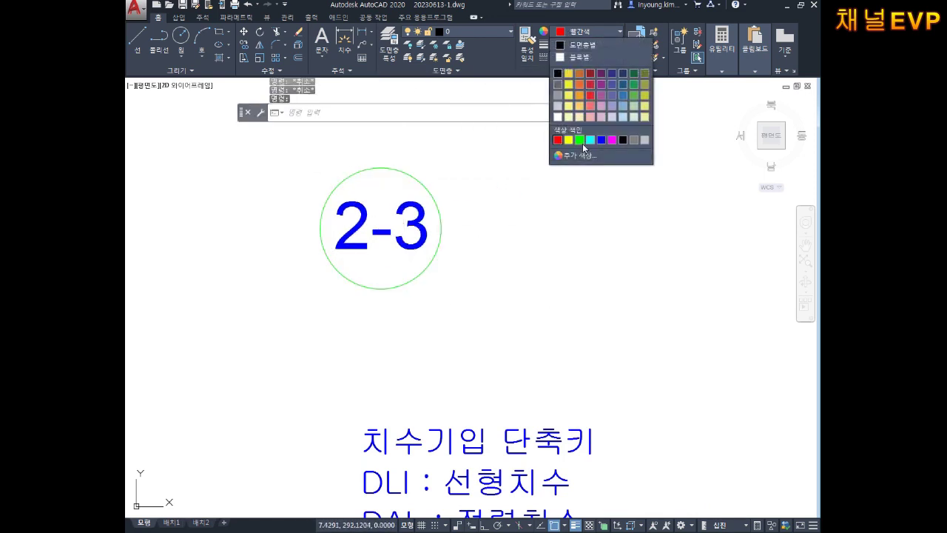
{"action": "left_click", "coordinate": [581, 140]}
{"action": "left_click", "coordinate": [589, 46]}
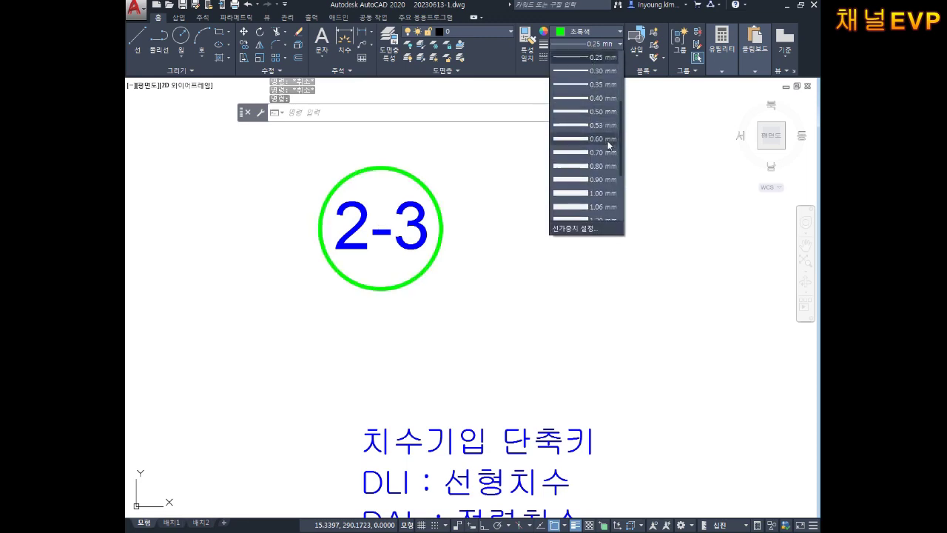
{"action": "left_click", "coordinate": [591, 119]}
Open the circle's properties and check radius 12.768 and diameter 25.536.
{"action": "scroll", "coordinate": [629, 218], "scroll_direction": "down", "scroll_amount": 5}
{"action": "mouse_move", "coordinate": [627, 238]}
{"action": "middle_mouse_down"}
{"action": "mouse_move", "coordinate": [524, 234]}
{"action": "mouse_move", "coordinate": [451, 183]}
{"action": "mouse_move", "coordinate": [462, 230]}
{"action": "middle_mouse_up"}
{"action": "scroll", "coordinate": [453, 192], "scroll_direction": "up", "scroll_amount": 2}
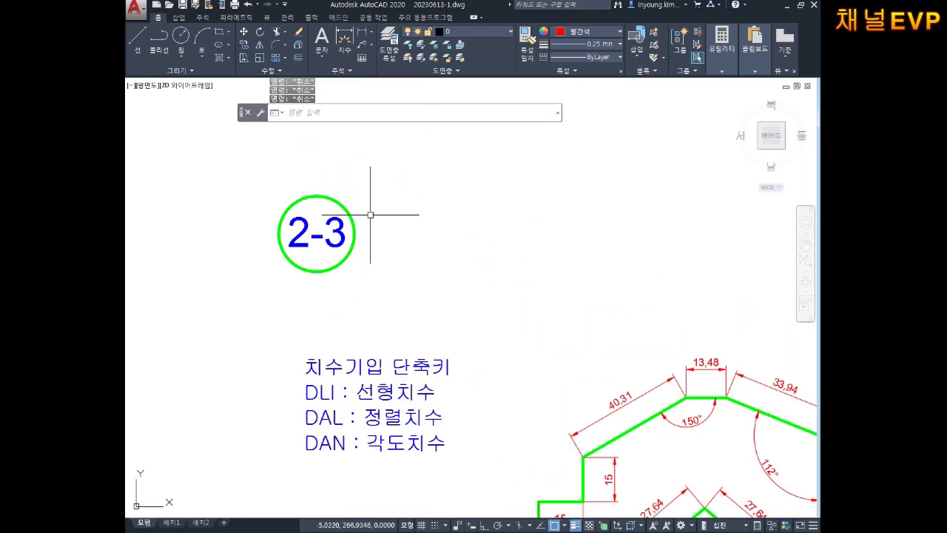
{"action": "middle_click_drag", "start_coordinate": [341, 295], "coordinate": [346, 289]}
{"action": "scroll", "coordinate": [395, 265], "scroll_direction": "down", "scroll_amount": 3}
{"action": "mouse_move", "coordinate": [395, 267]}
{"action": "middle_mouse_down"}
{"action": "mouse_move", "coordinate": [408, 237]}
{"action": "mouse_move", "coordinate": [397, 196]}
{"action": "middle_mouse_up"}
{"action": "scroll", "coordinate": [429, 237], "scroll_direction": "down", "scroll_amount": 3}
{"action": "scroll", "coordinate": [387, 207], "scroll_direction": "up", "scroll_amount": 5}
{"action": "scroll", "coordinate": [414, 234], "scroll_direction": "up", "scroll_amount": 1}
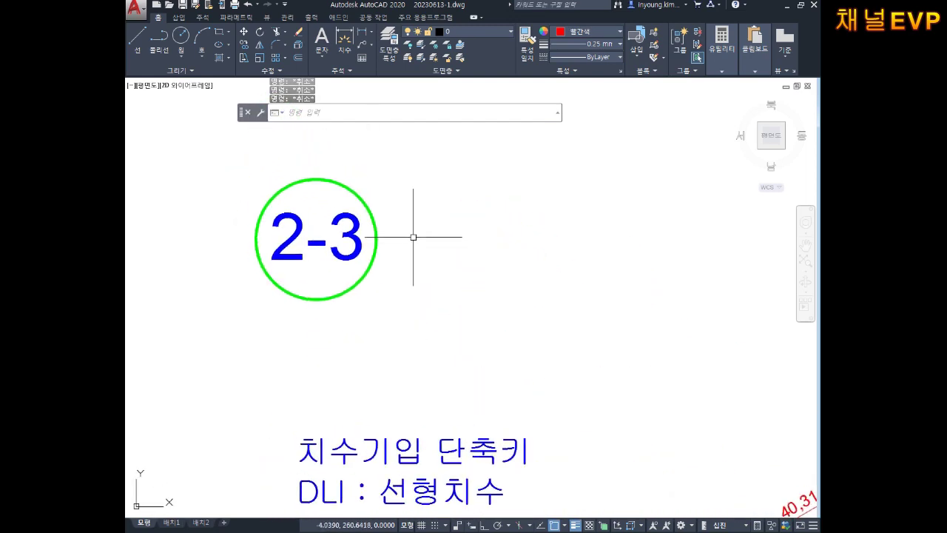
{"action": "double_click", "coordinate": [355, 189]}
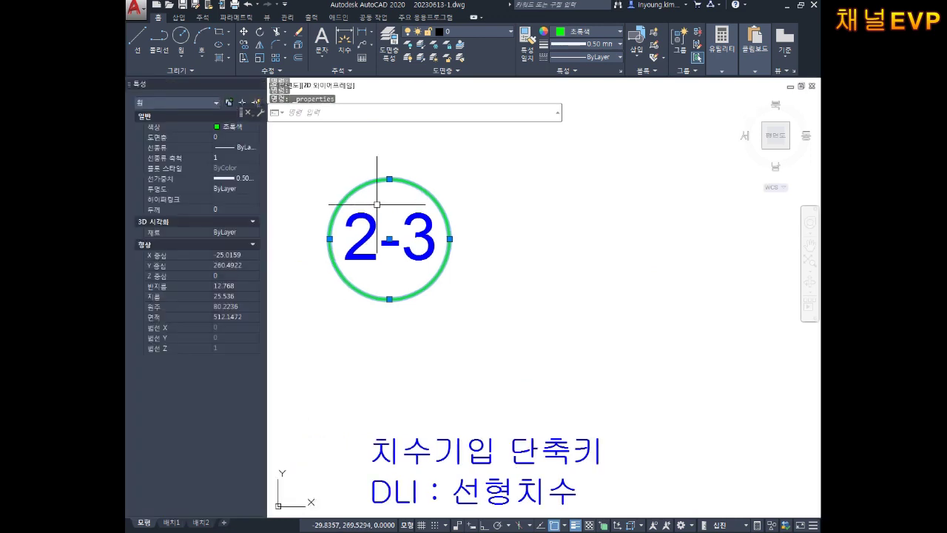
{"action": "left_click", "coordinate": [223, 287]}
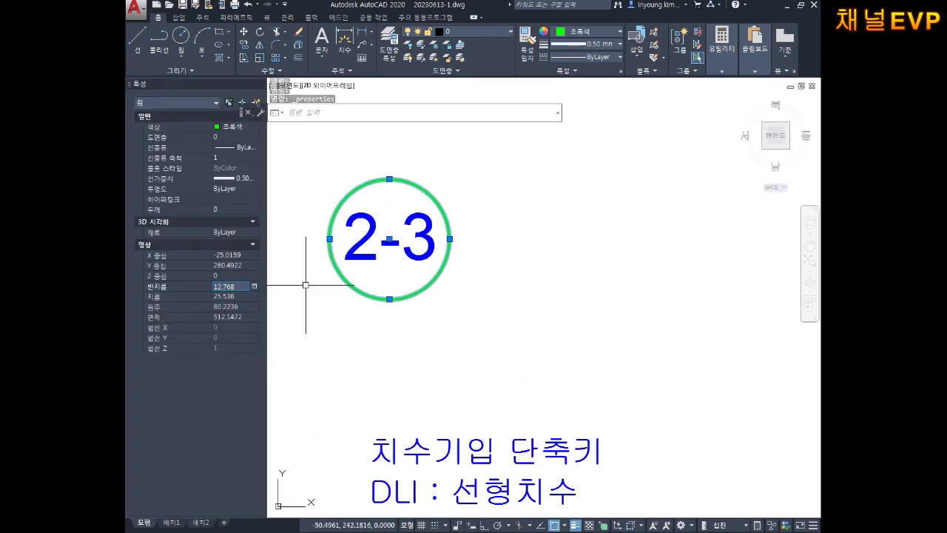
{"action": "left_click", "coordinate": [227, 296]}
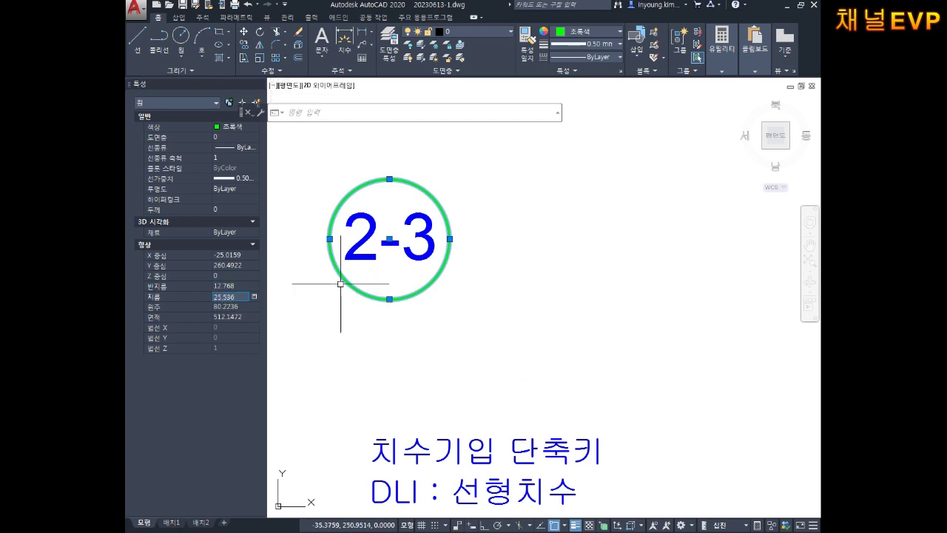